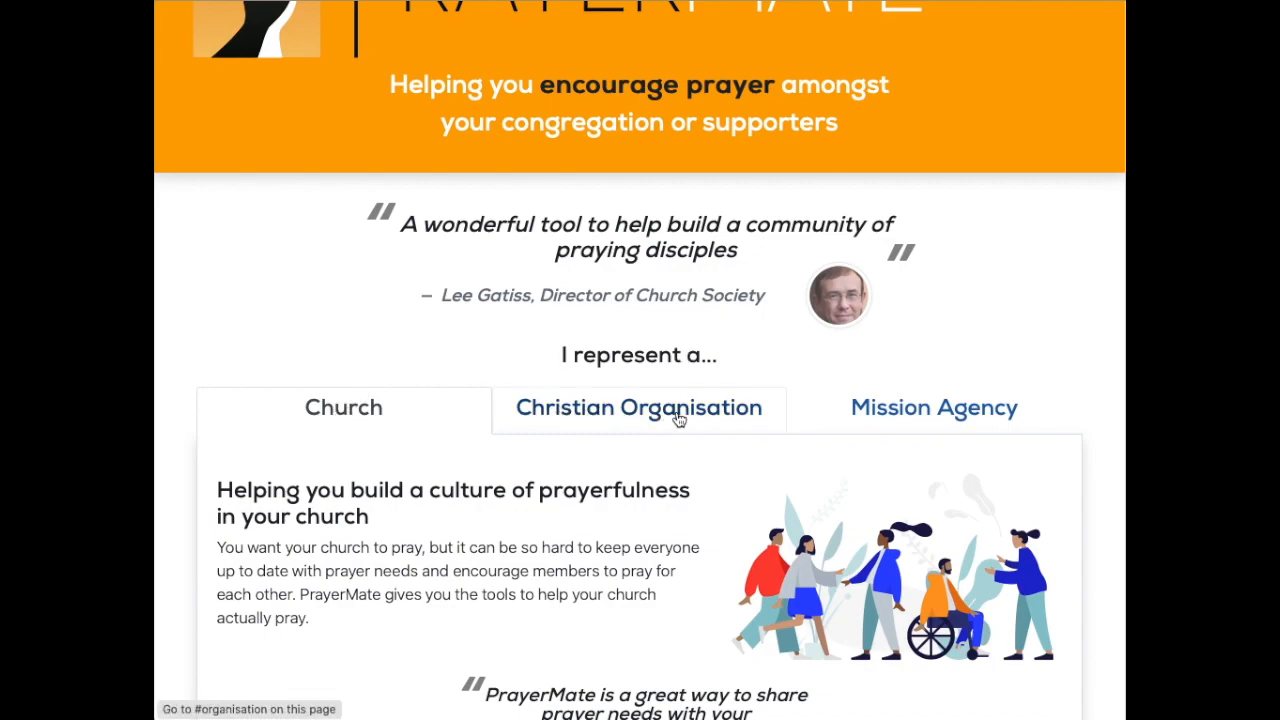
Step: Scroll down to the detailed price plan comparison and highlight the Medium and Large feed counts
scroll(895, 420, "down", 3)
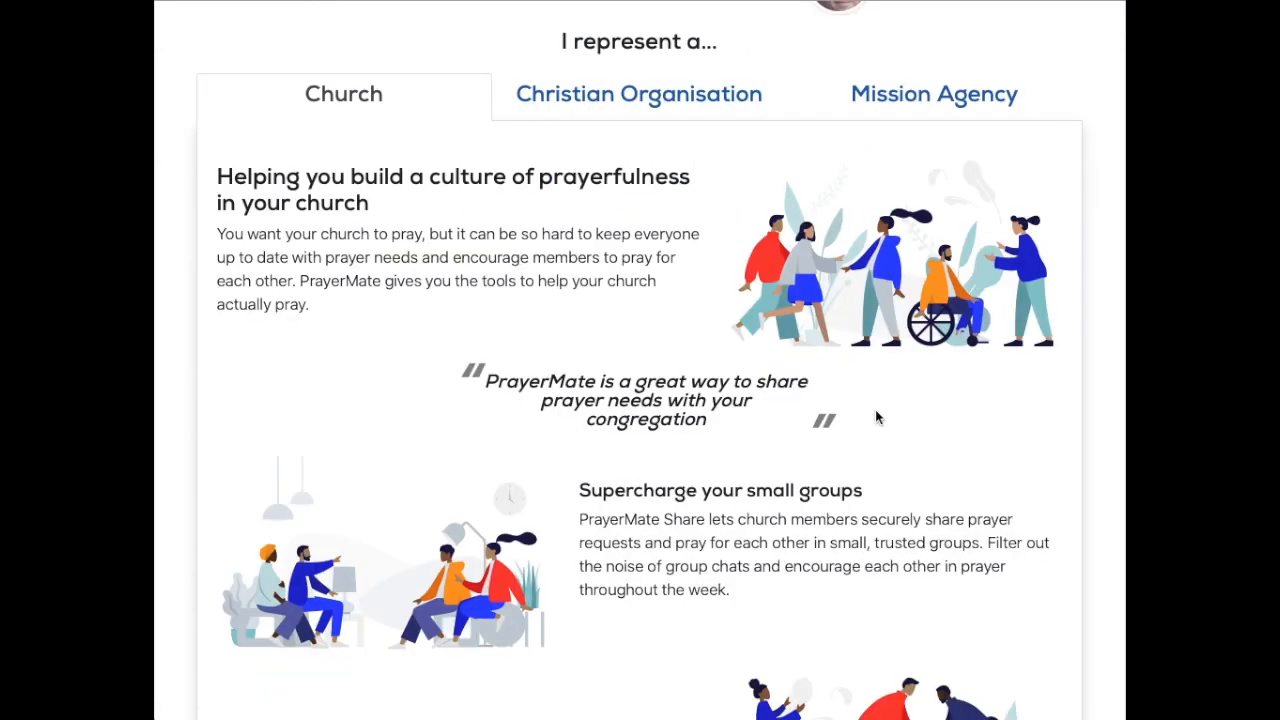
scroll(660, 315, "down", 2)
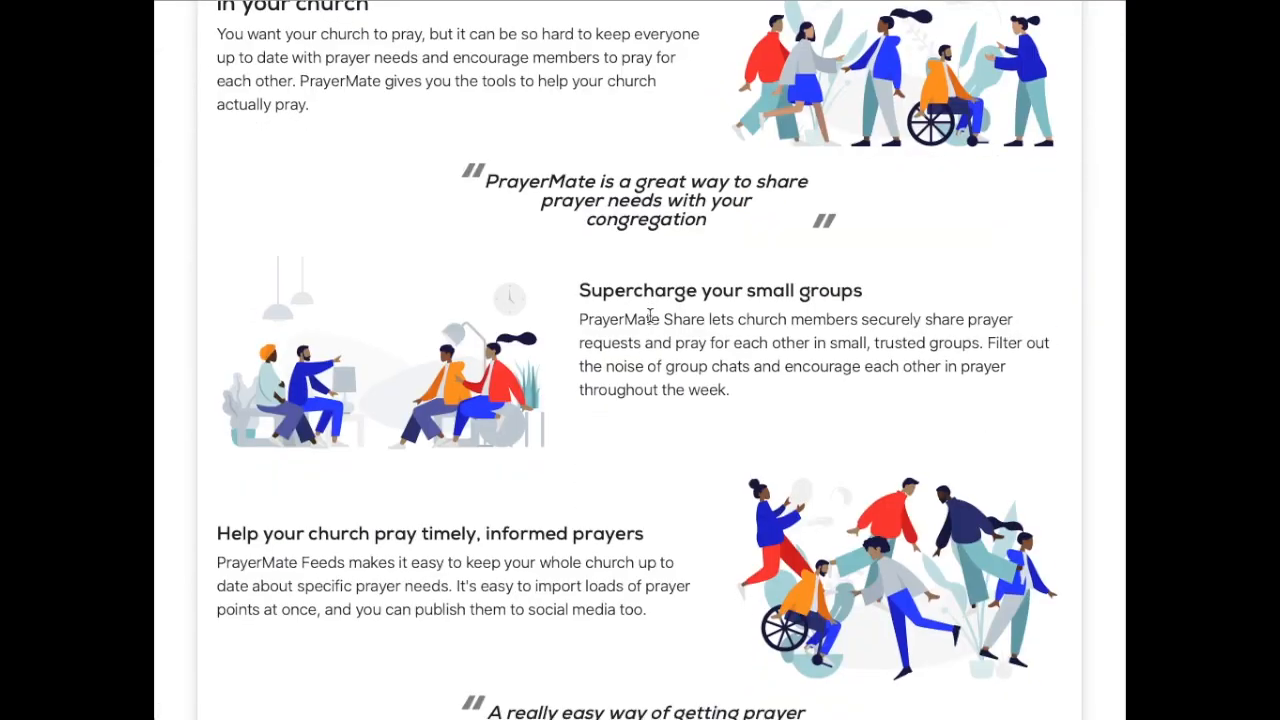
scroll(649, 316, "down", 5)
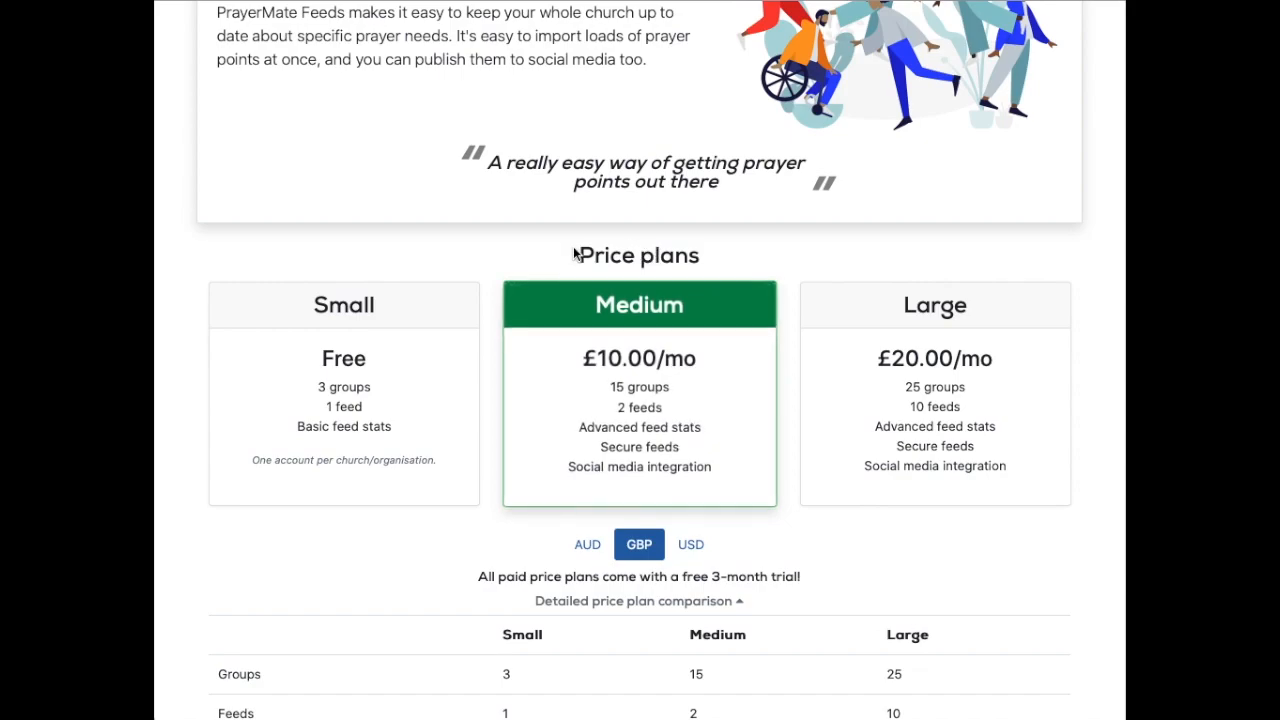
scroll(711, 247, "down", 3)
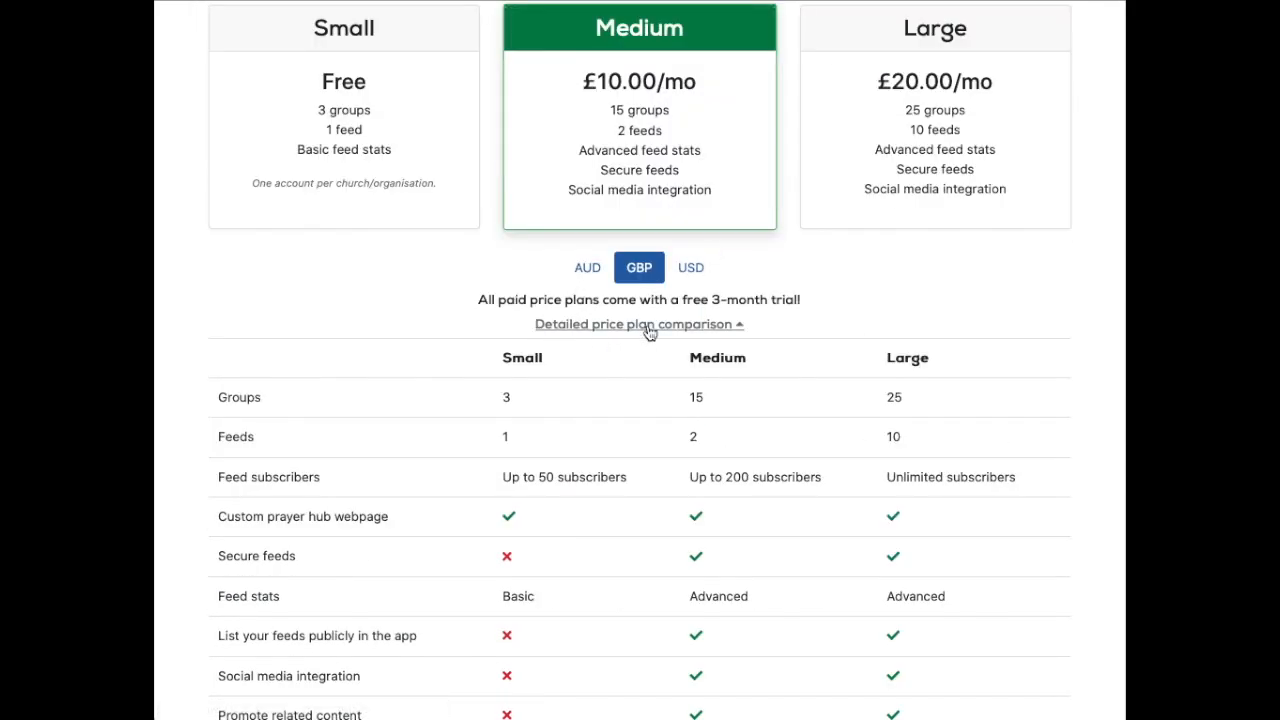
scroll(690, 285, "down", 1)
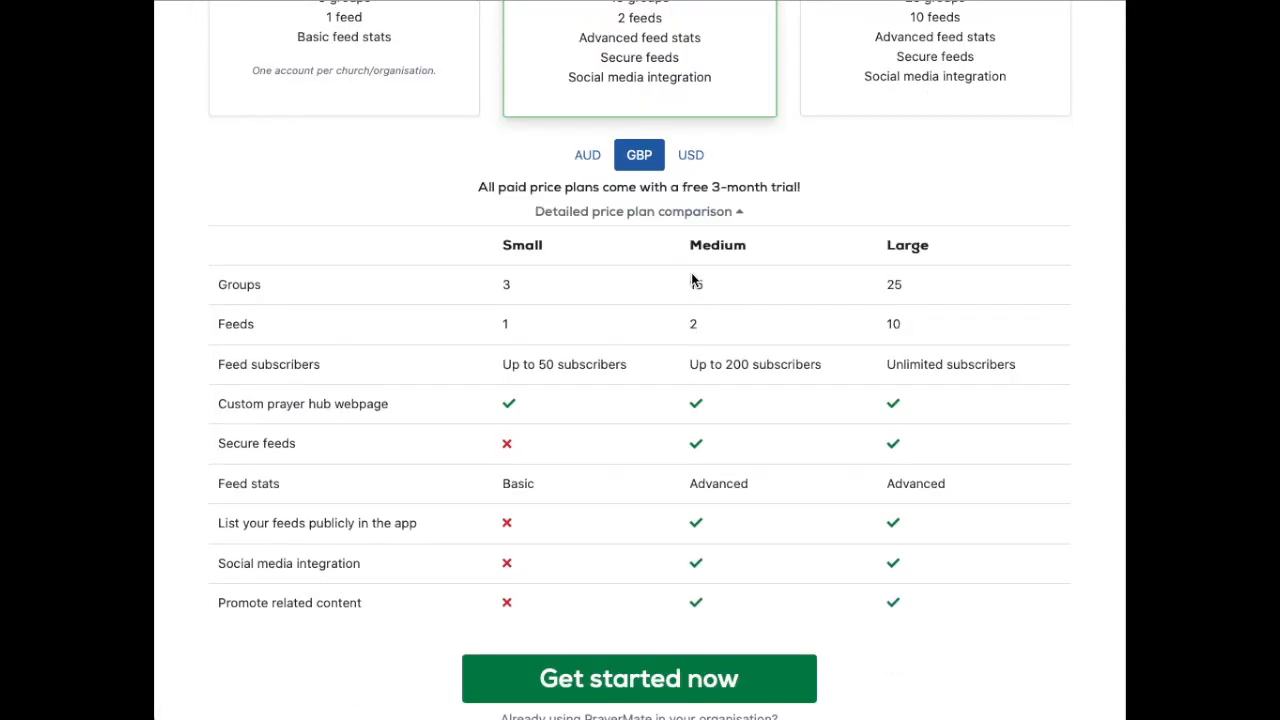
left_click_drag(686, 320, 910, 331)
left_click(910, 331)
Step: Highlight the Small, Medium and Large feed counts (1, 2, 10) and the Feed subscribers row
double_click(513, 326)
double_click(714, 327)
double_click(915, 326)
left_click_drag(505, 364, 1027, 370)
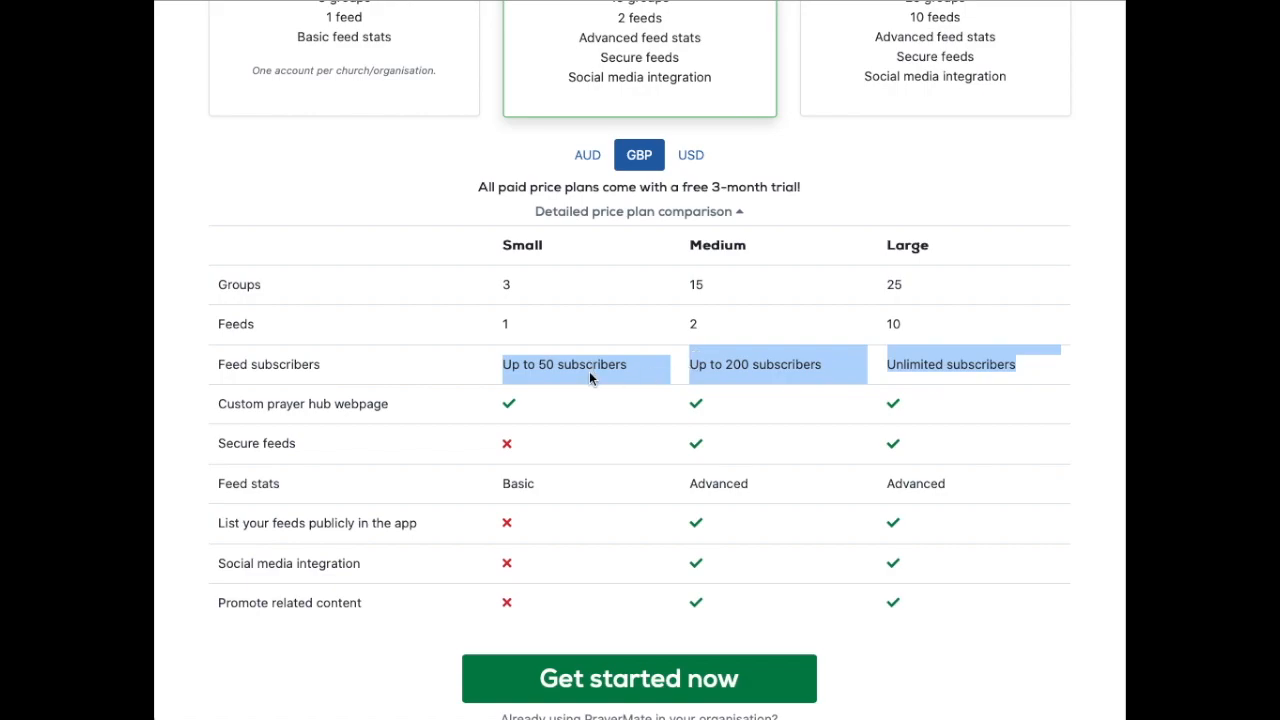
left_click(989, 366)
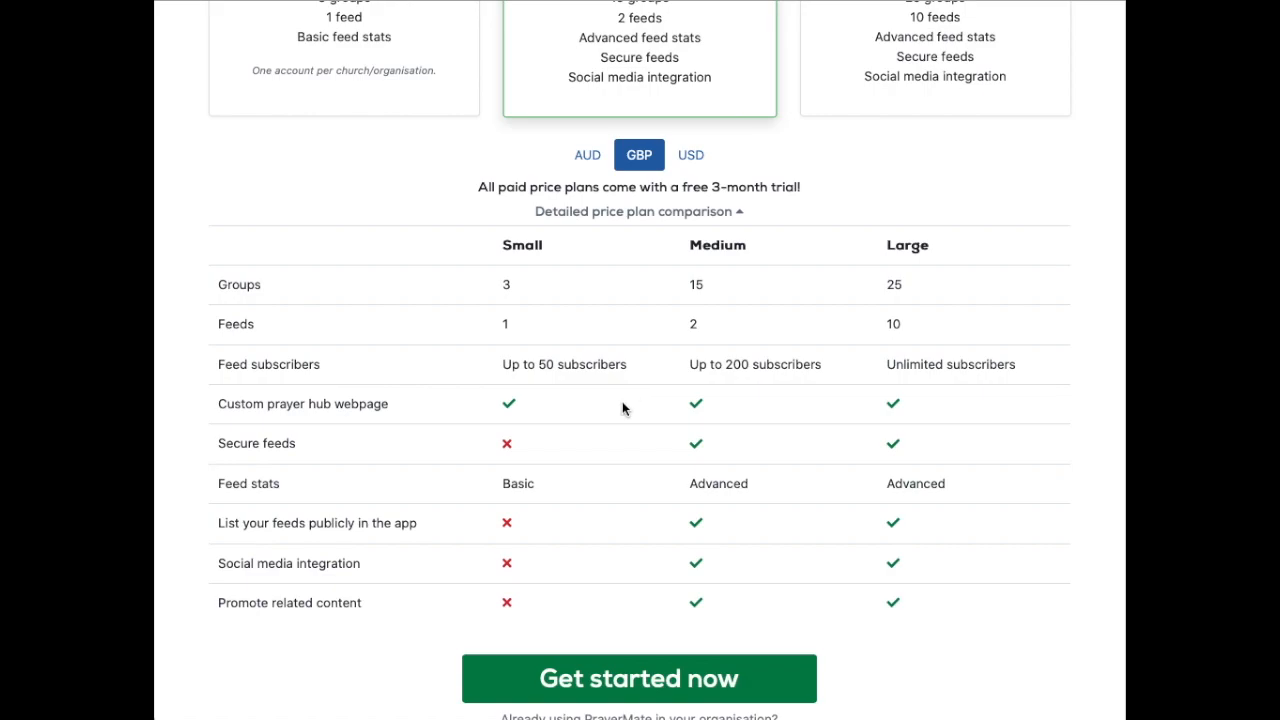
Step: Highlight the free 3-month trial sentence and review the pricing table
left_click_drag(481, 188, 888, 189)
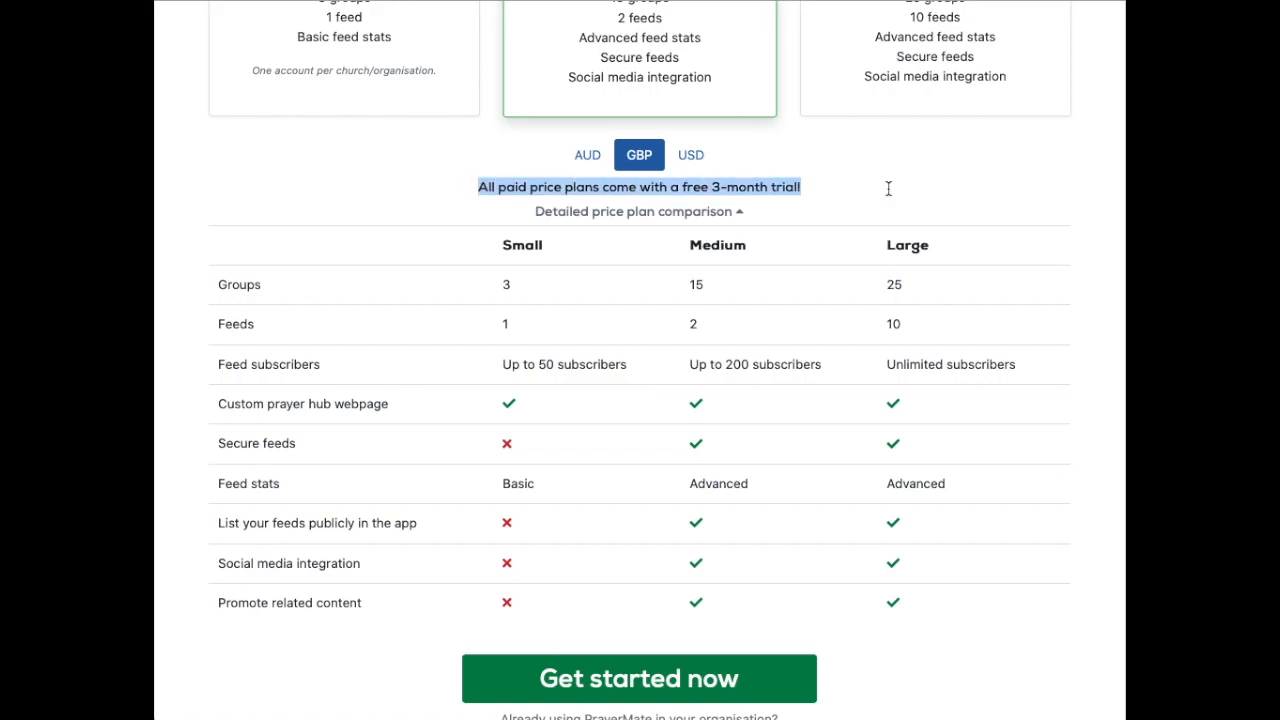
left_click(883, 195)
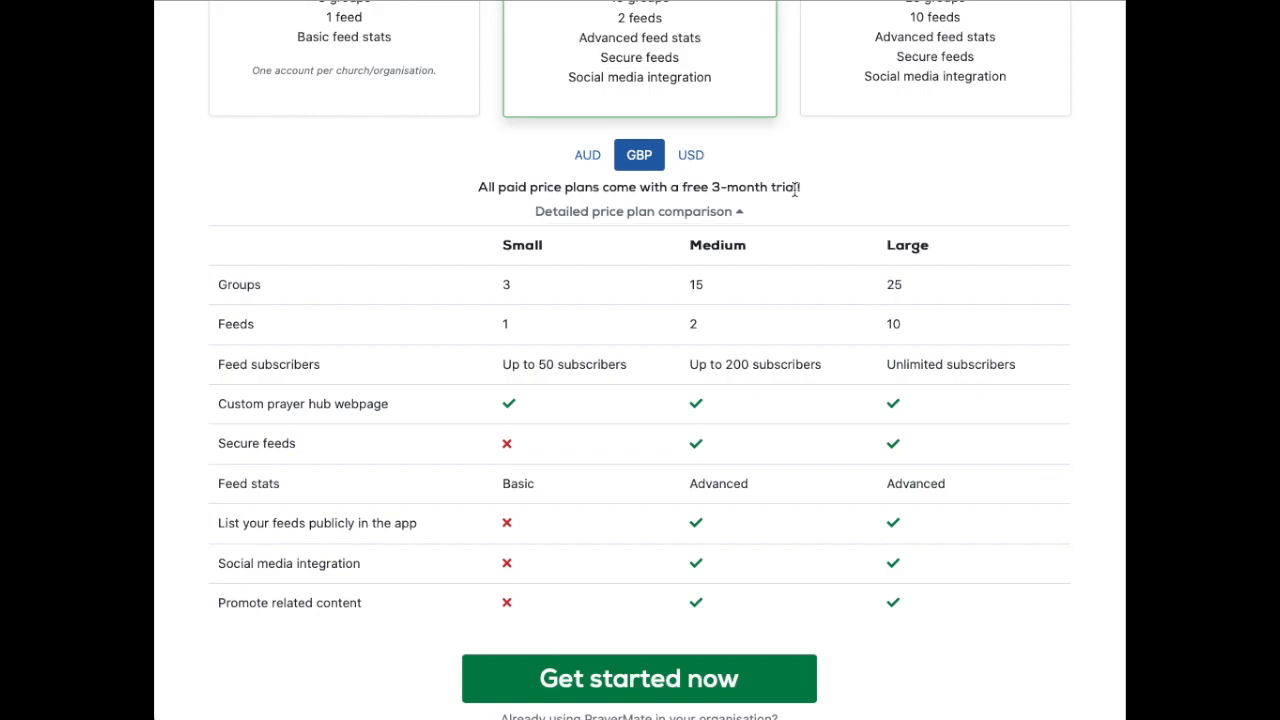
scroll(941, 286, "down", 2)
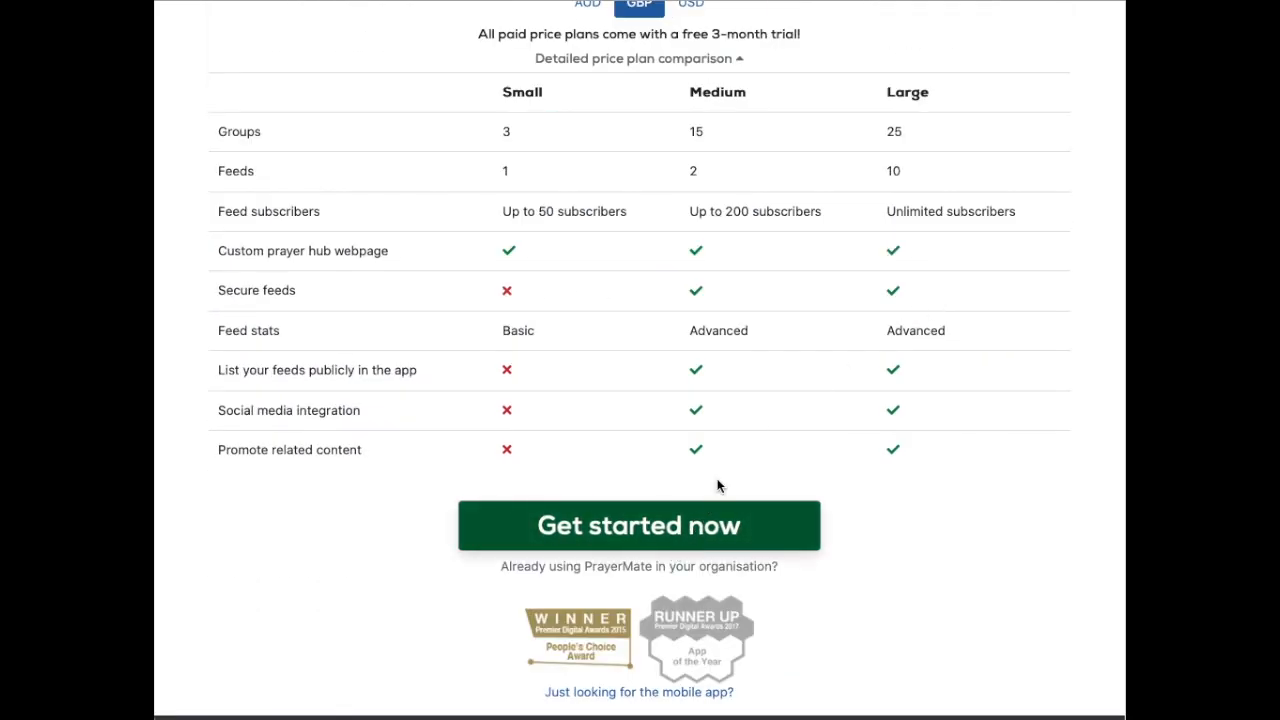
scroll(723, 320, "up", 4)
scroll(638, 205, "down", 5)
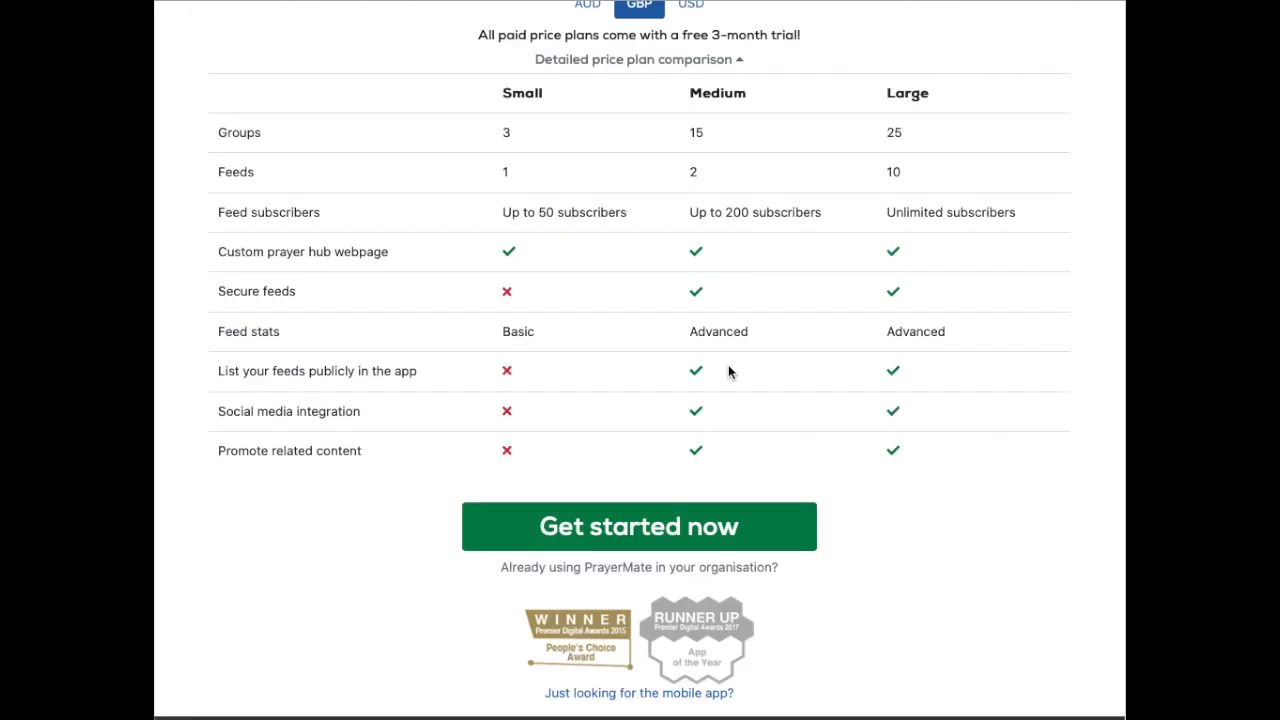
Step: On the sign-up form, enter first and last name, organisation 'St Testa', and keep Church
left_click(614, 427)
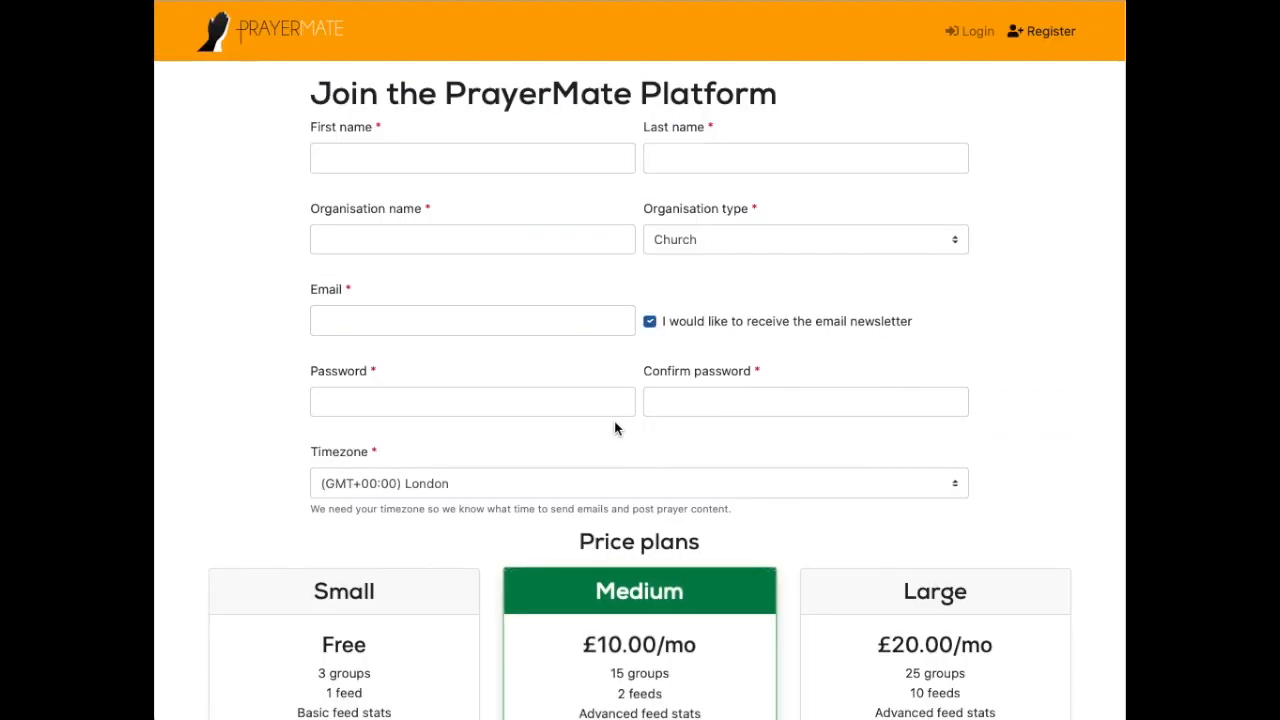
left_click(386, 157)
type("Timmy")
key("Tab")
type("Test")
key("Tab")
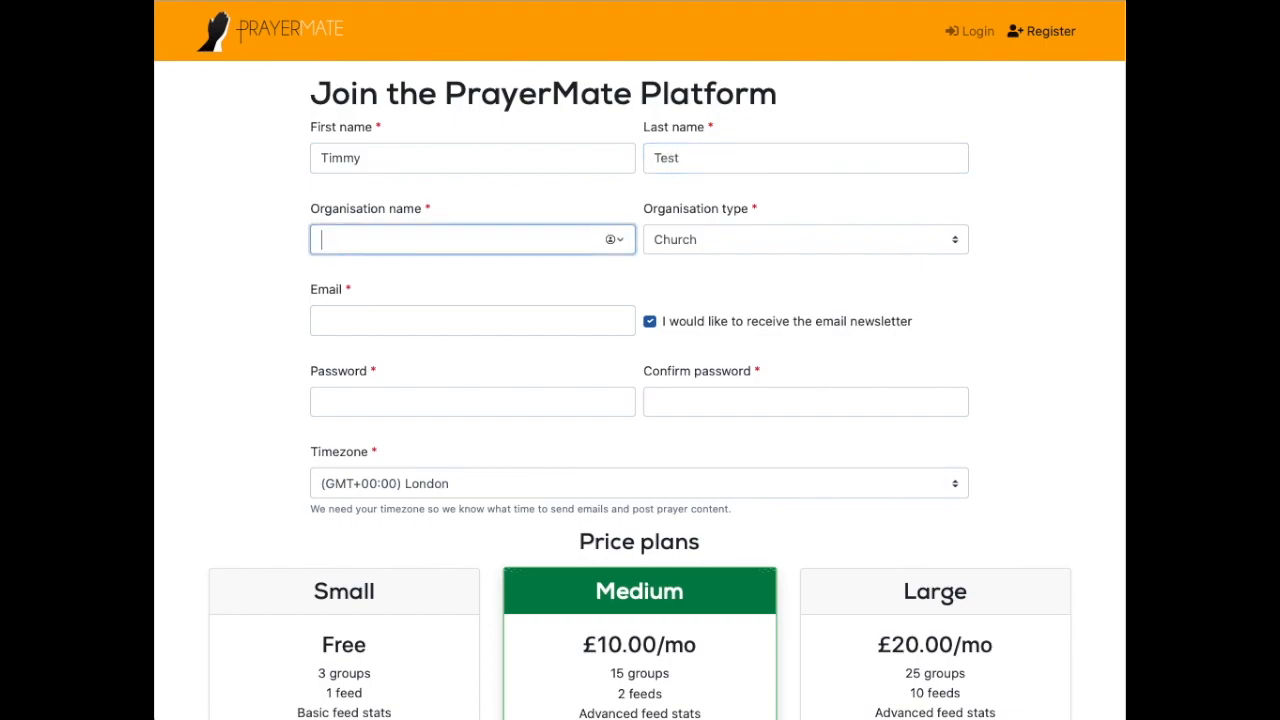
type("St Testa")
left_click(753, 239)
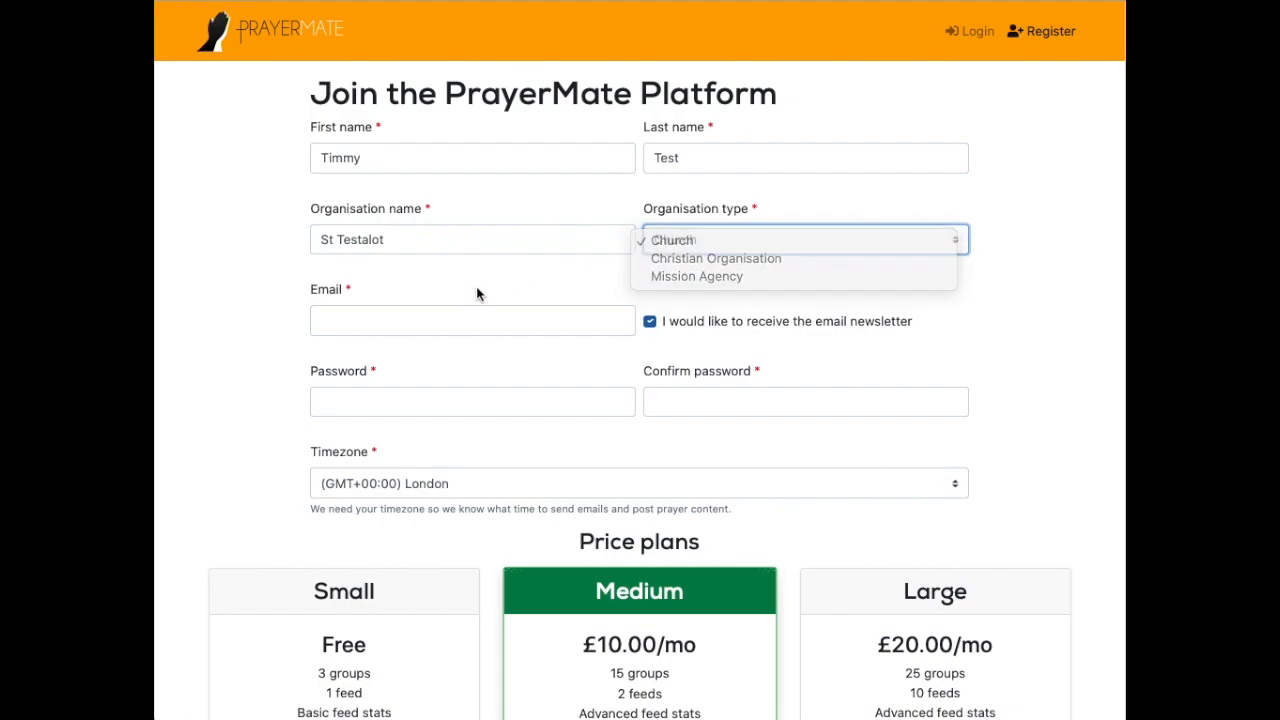
left_click(397, 321)
Step: Fill in the account e-mail, password and confirmation, keeping London as the timezone
key("ctrl+v")
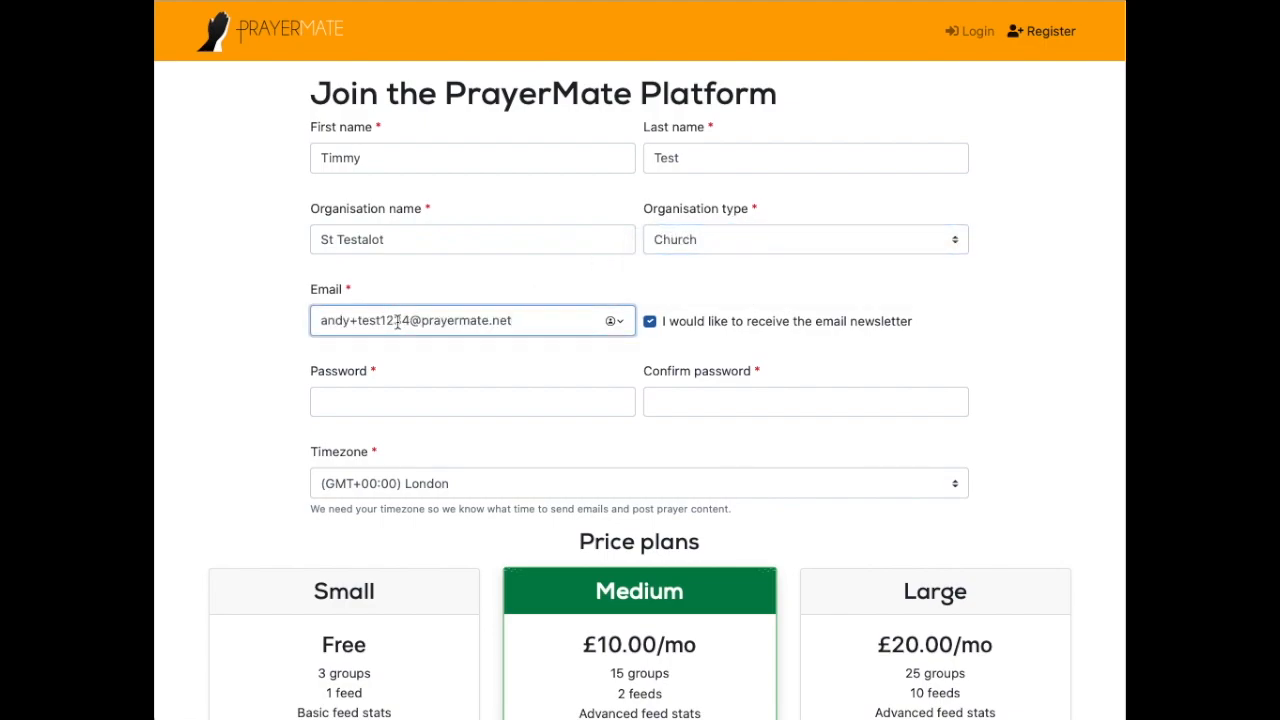
left_click(443, 394)
type("•••••••")
key("Tab")
type("••••")
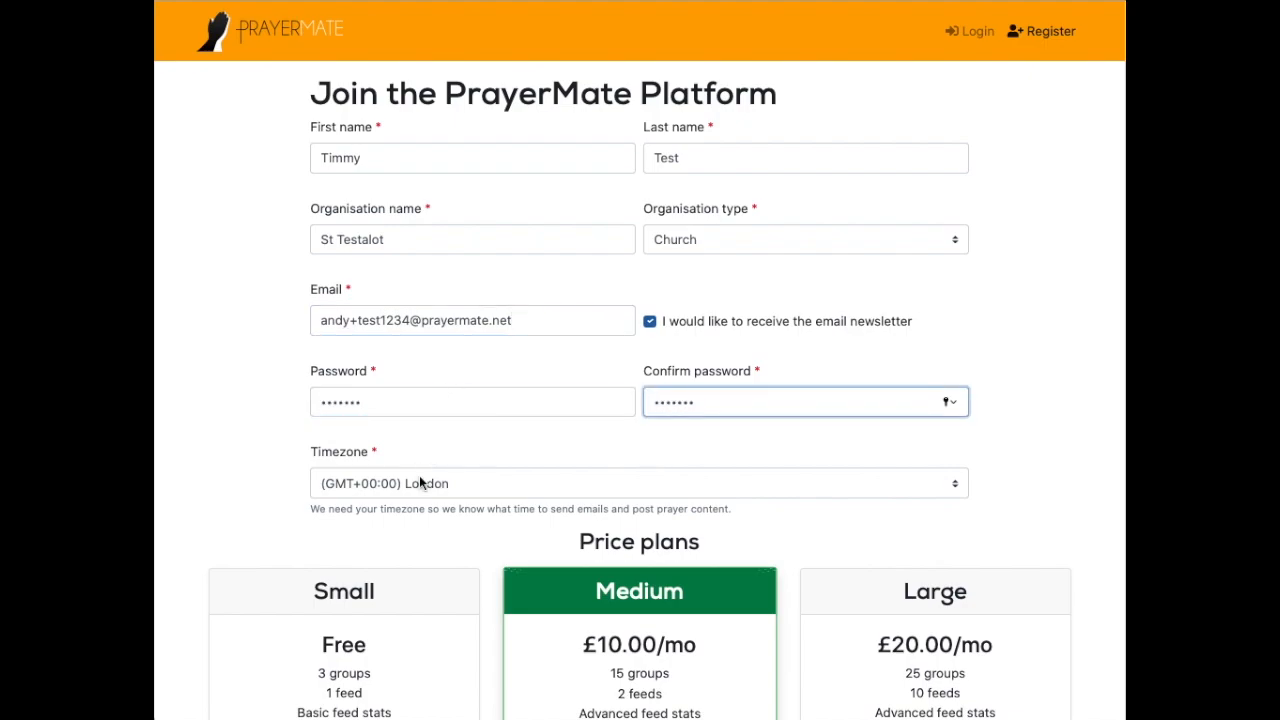
left_click(419, 483)
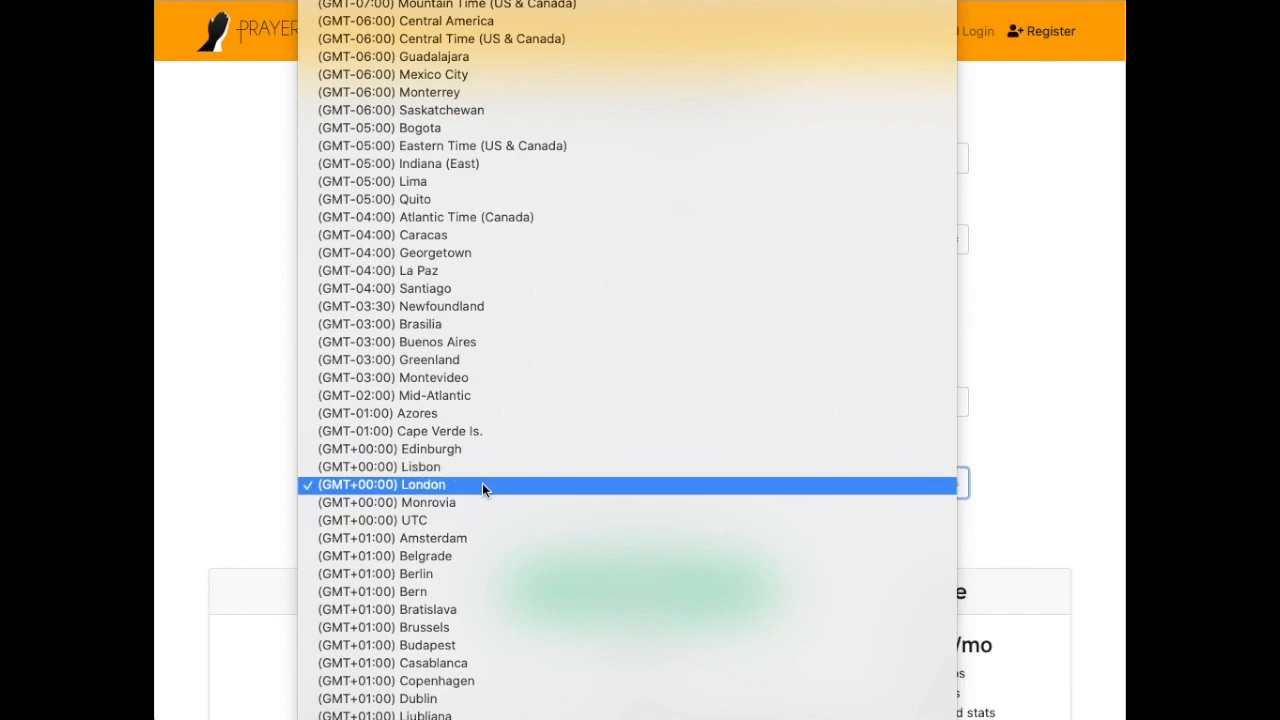
left_click(452, 488)
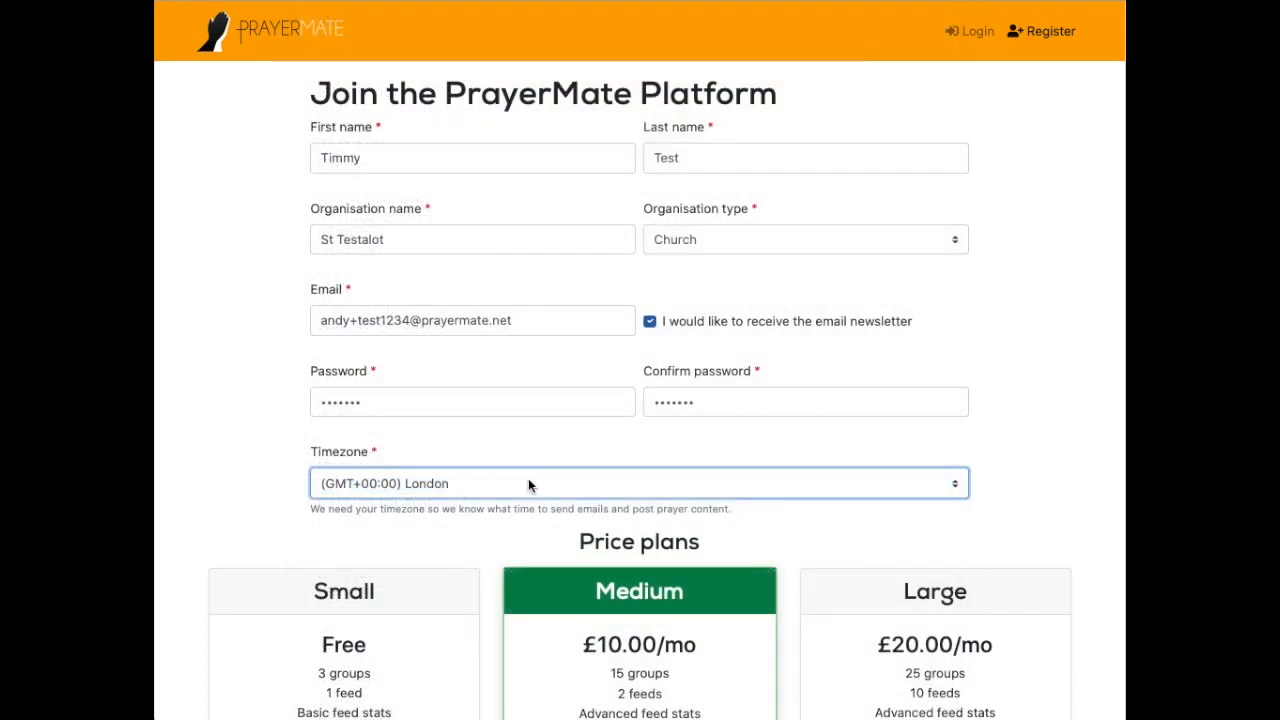
Step: Pass the reCAPTCHA check, accept the terms of service and submit the sign-up
scroll(781, 485, "down", 4)
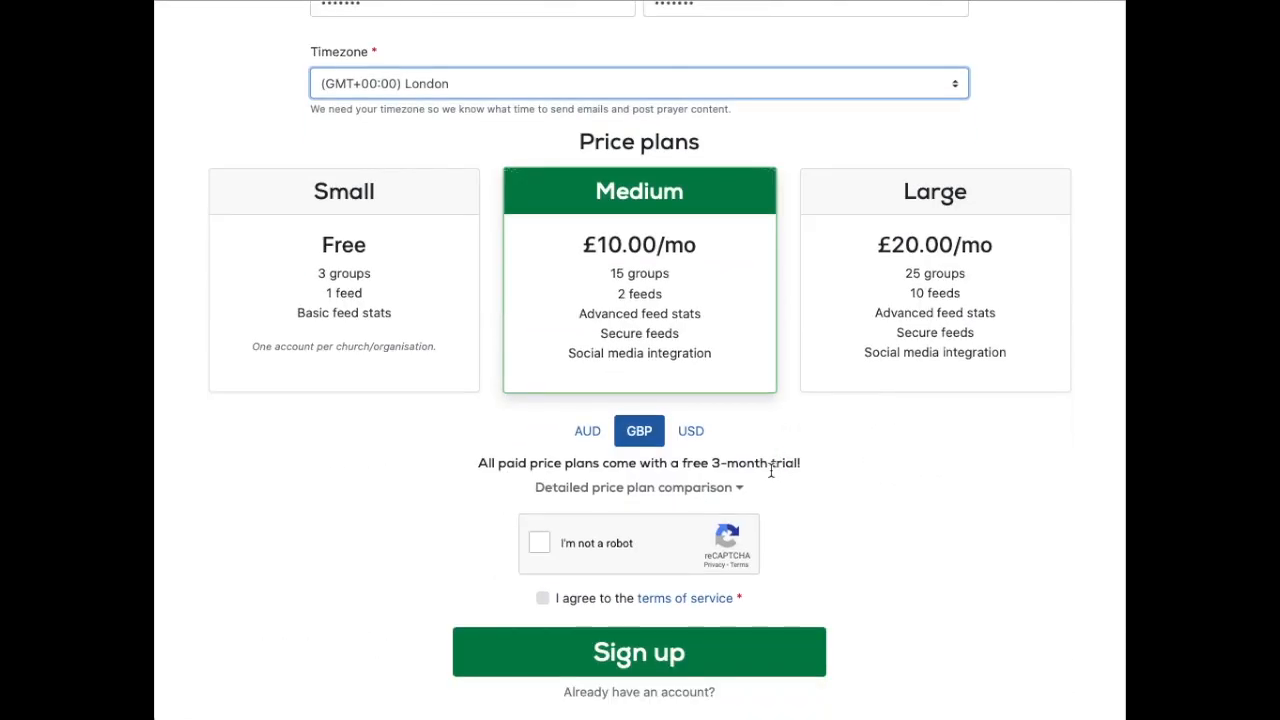
left_click(539, 543)
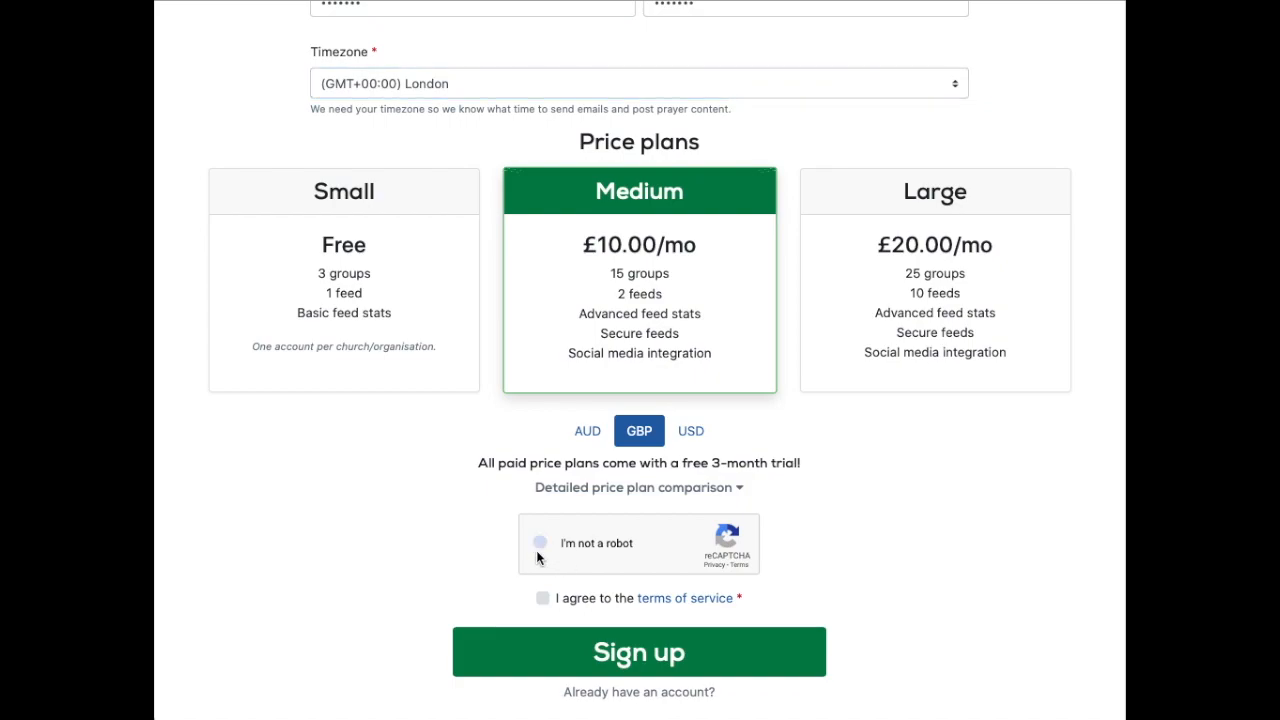
left_click(543, 598)
left_click(592, 655)
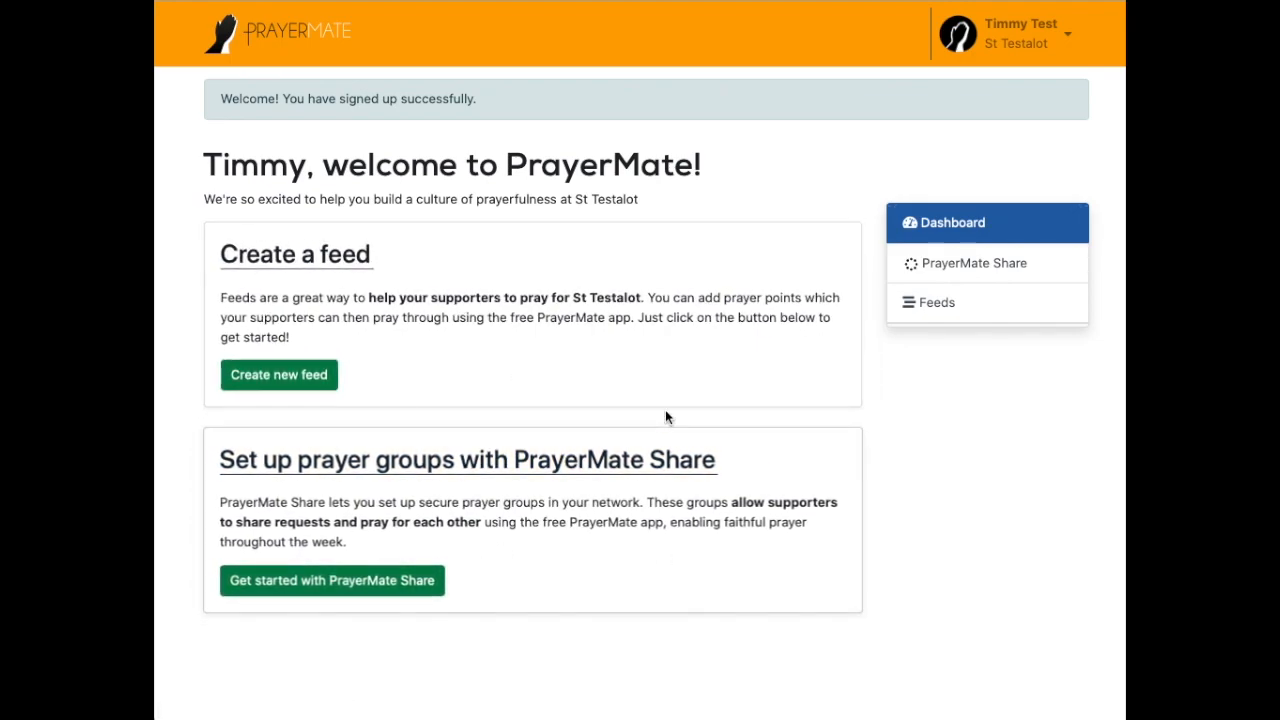
Step: Review the Create a feed and PrayerMate Share cards, then choose Create new feed
left_click_drag(369, 297, 643, 297)
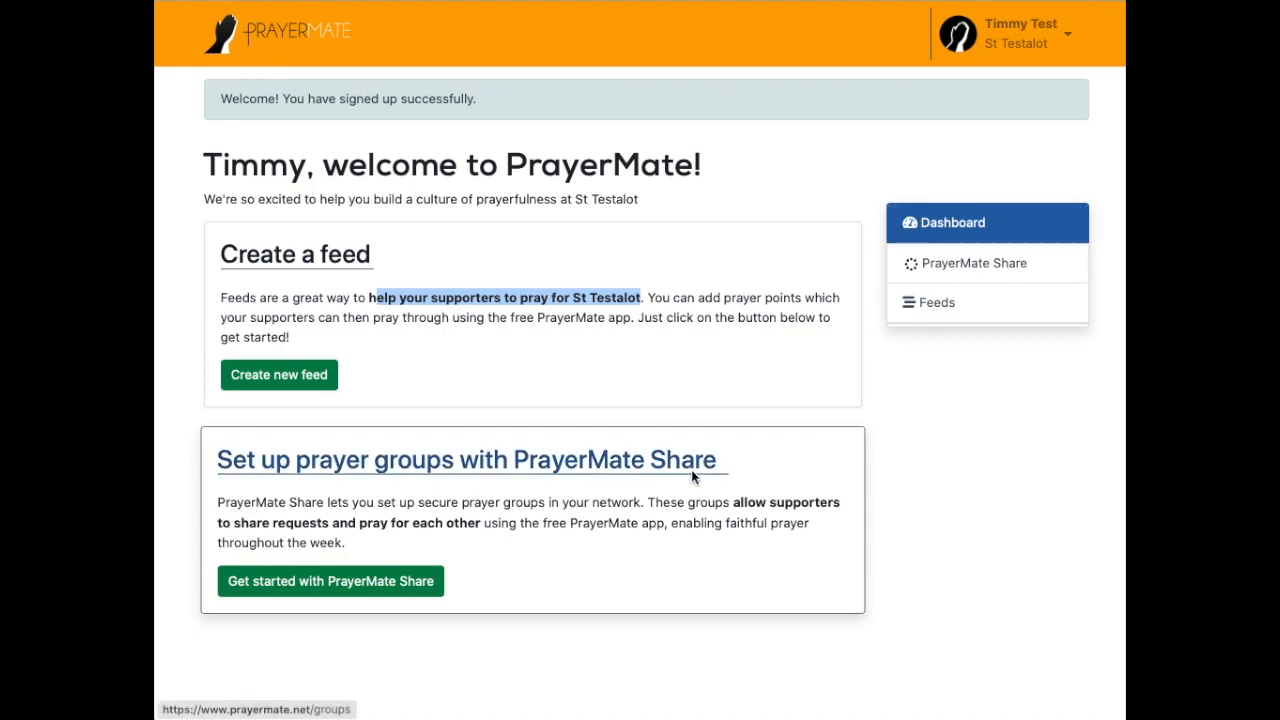
left_click_drag(734, 502, 483, 521)
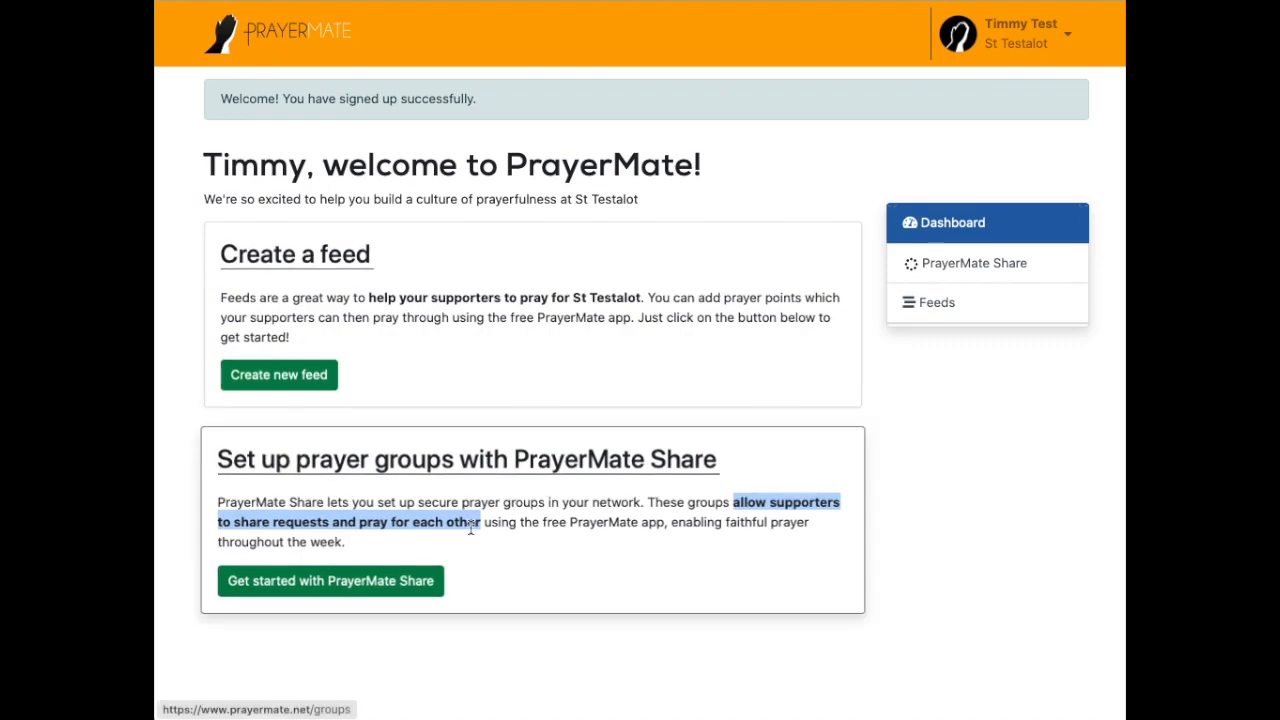
left_click_drag(366, 297, 641, 297)
left_click(267, 376)
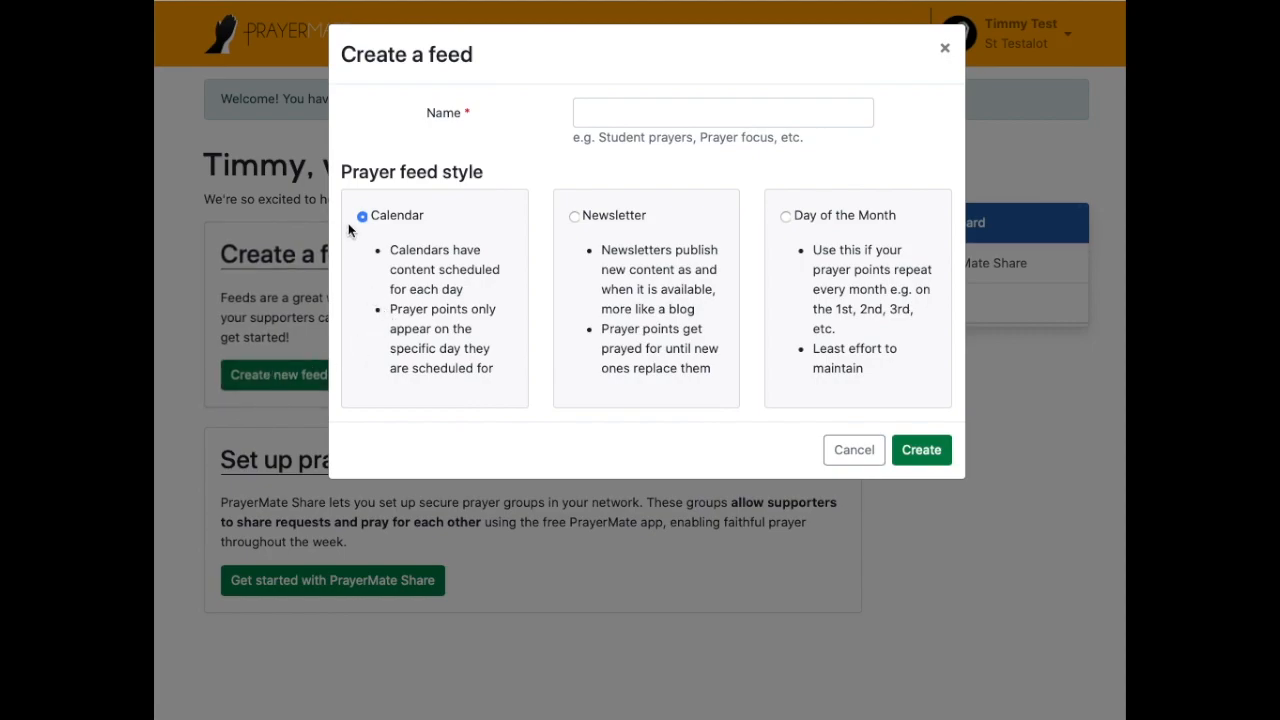
Step: Name the new feed 'St Test' and review the feed style descriptions
left_click(594, 117)
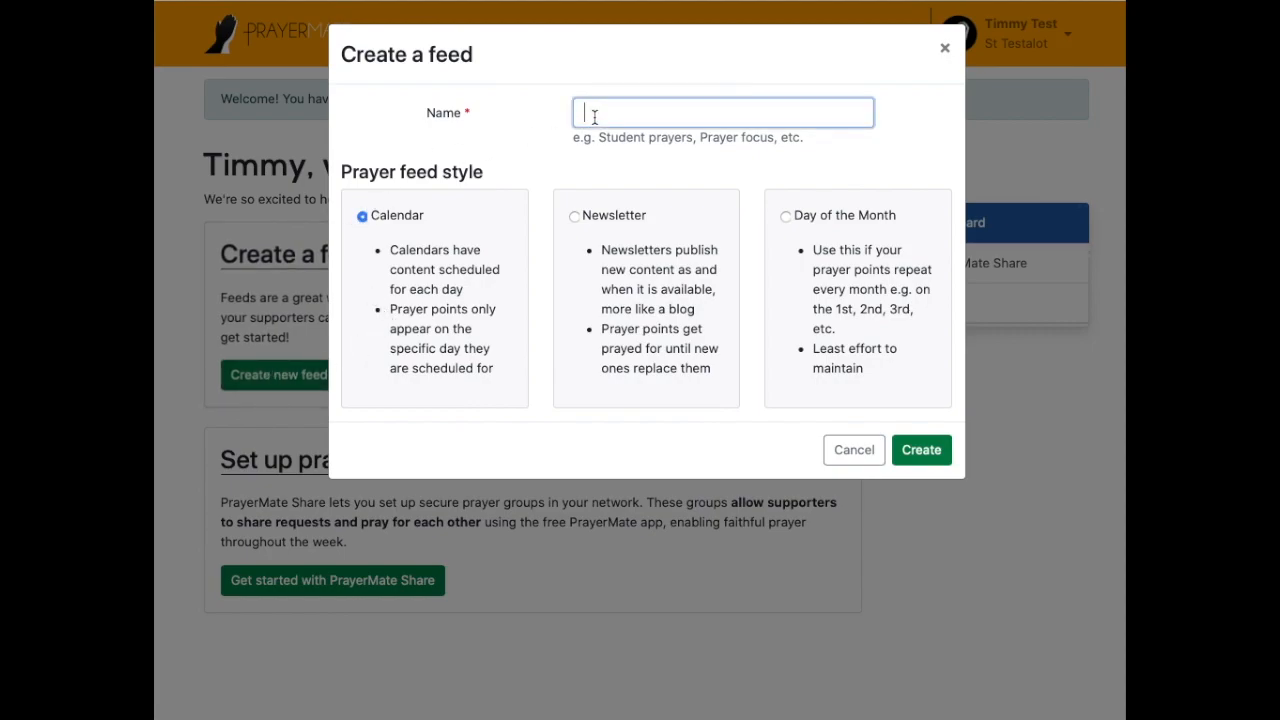
type("St Testalot")
left_click_drag(358, 164, 554, 166)
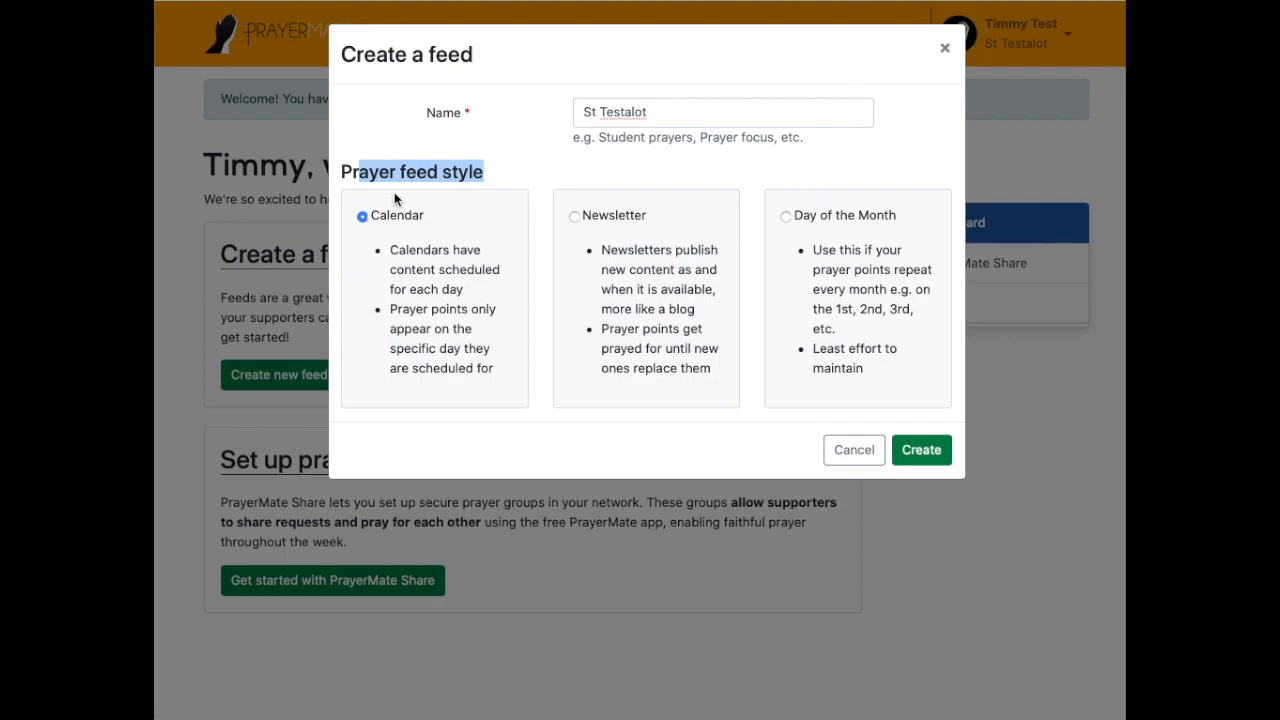
left_click(379, 221)
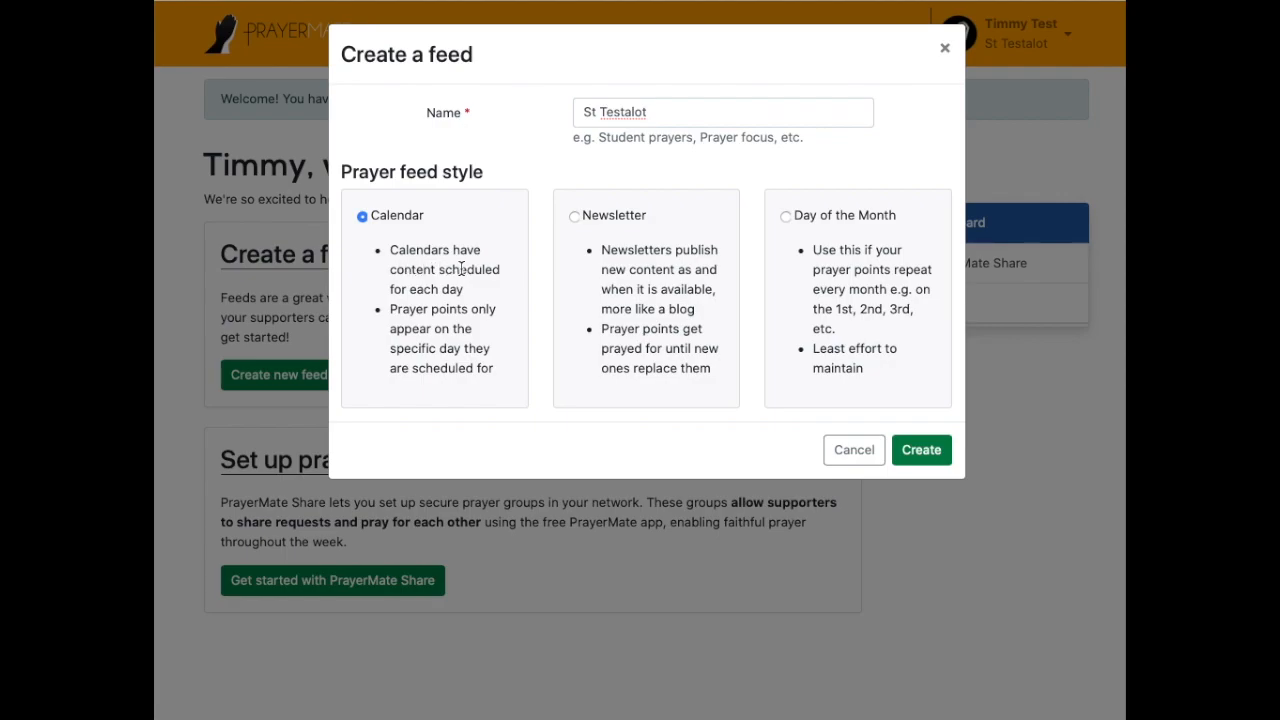
left_click_drag(411, 289, 477, 288)
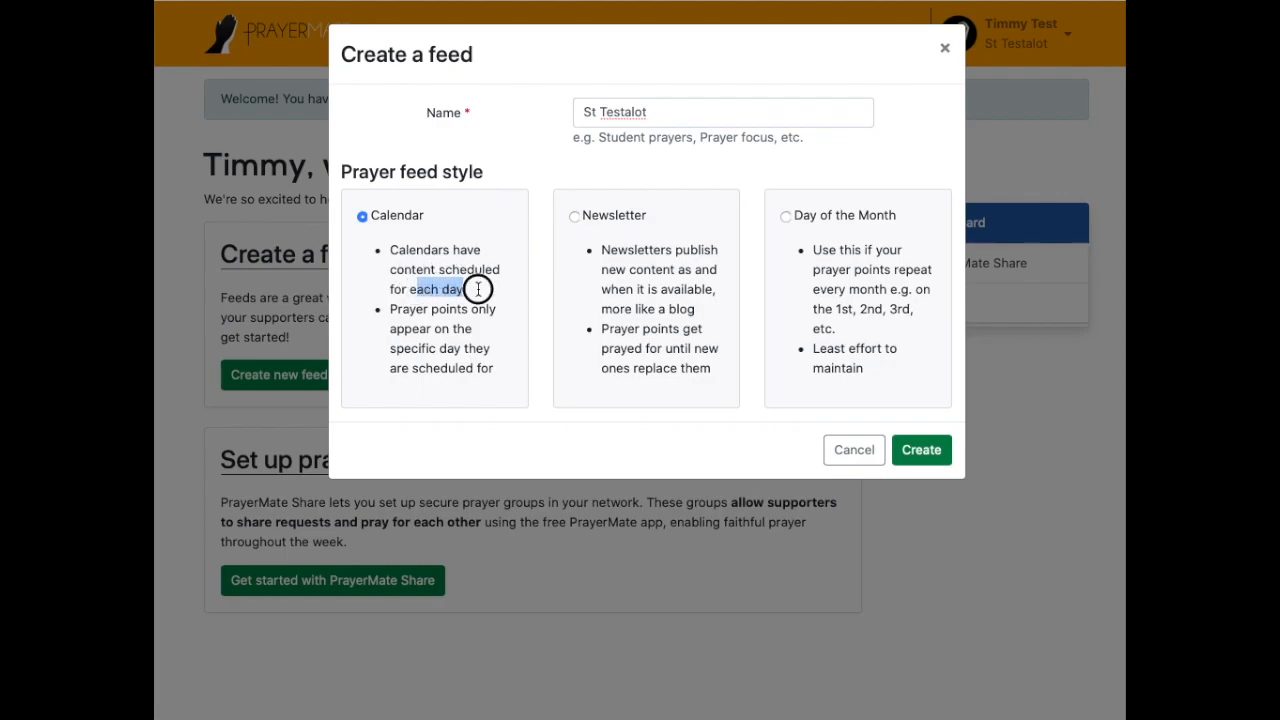
left_click(479, 289)
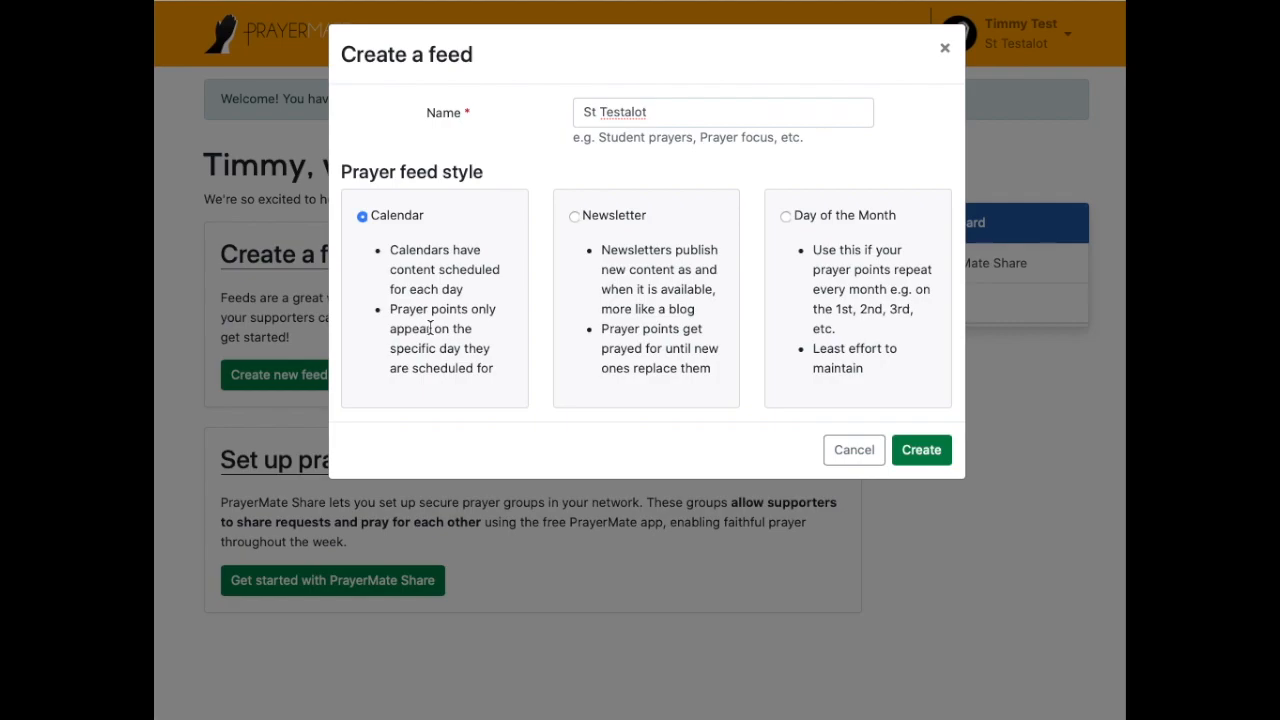
Step: Choose the Newsletter feed style and create the St Testalot feed
left_click(598, 218)
left_click_drag(689, 250, 715, 294)
left_click(715, 293)
left_click(932, 455)
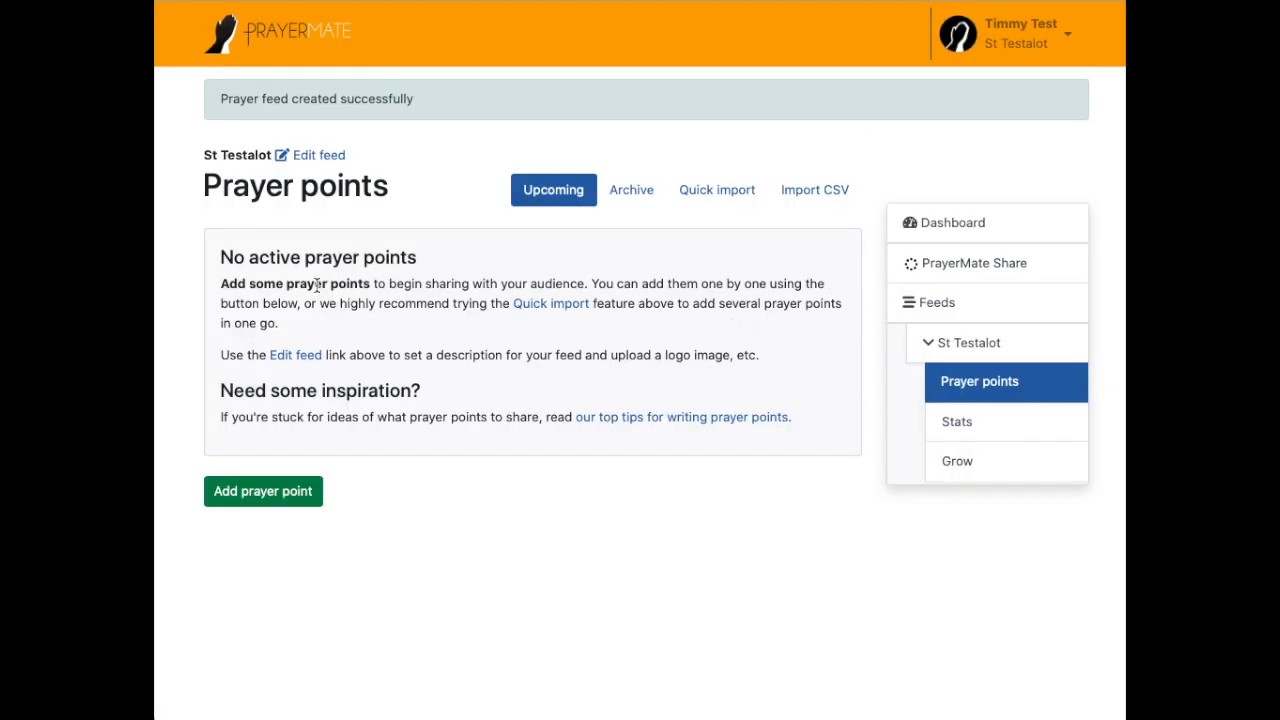
left_click_drag(221, 257, 462, 255)
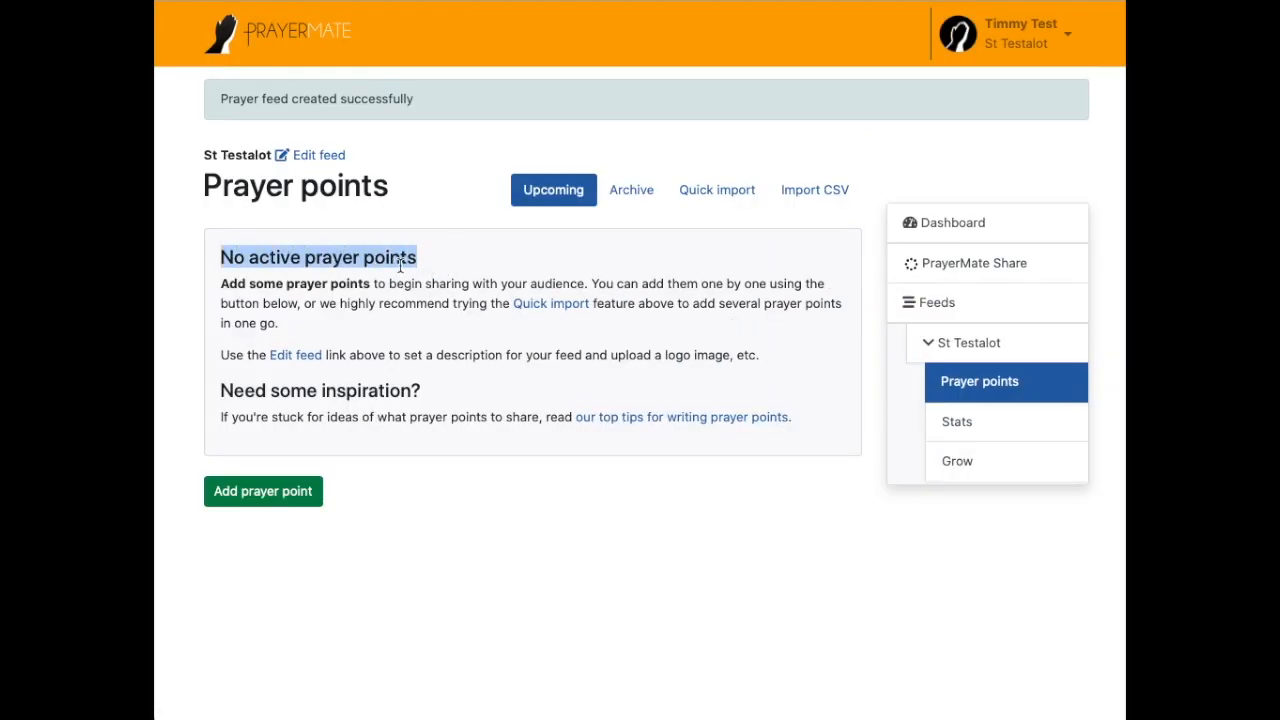
left_click_drag(220, 283, 374, 285)
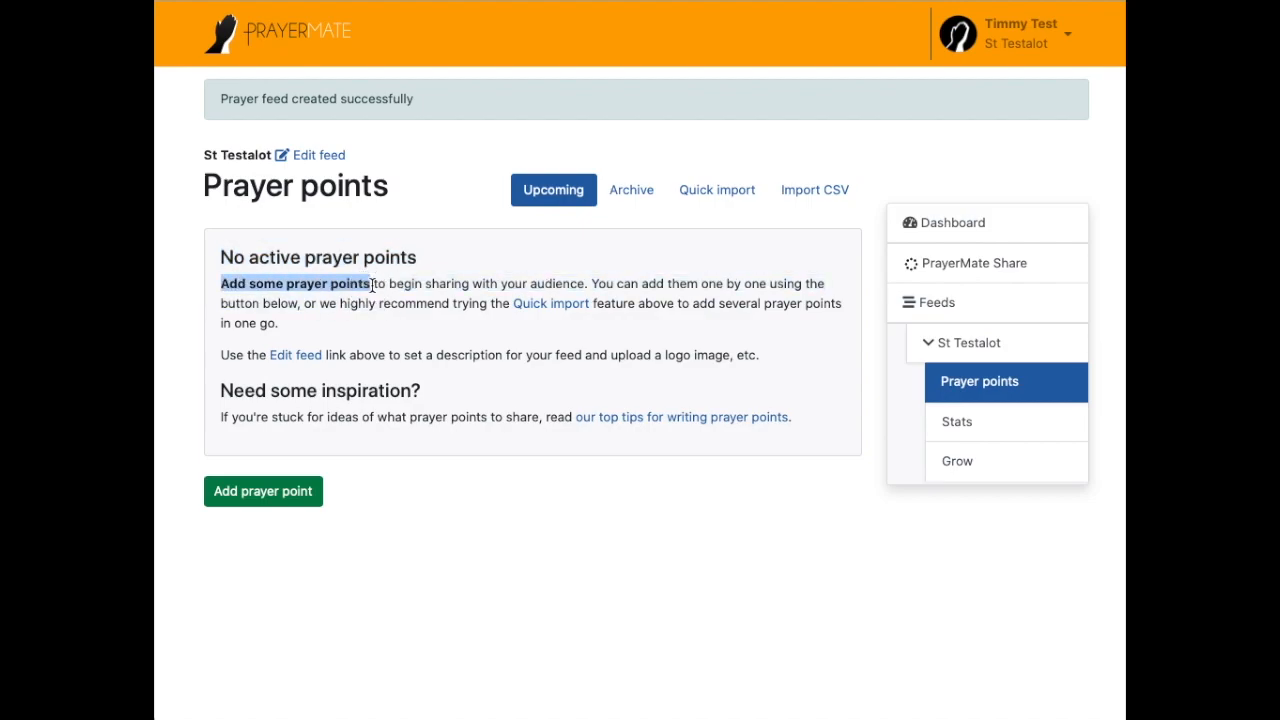
left_click(374, 285)
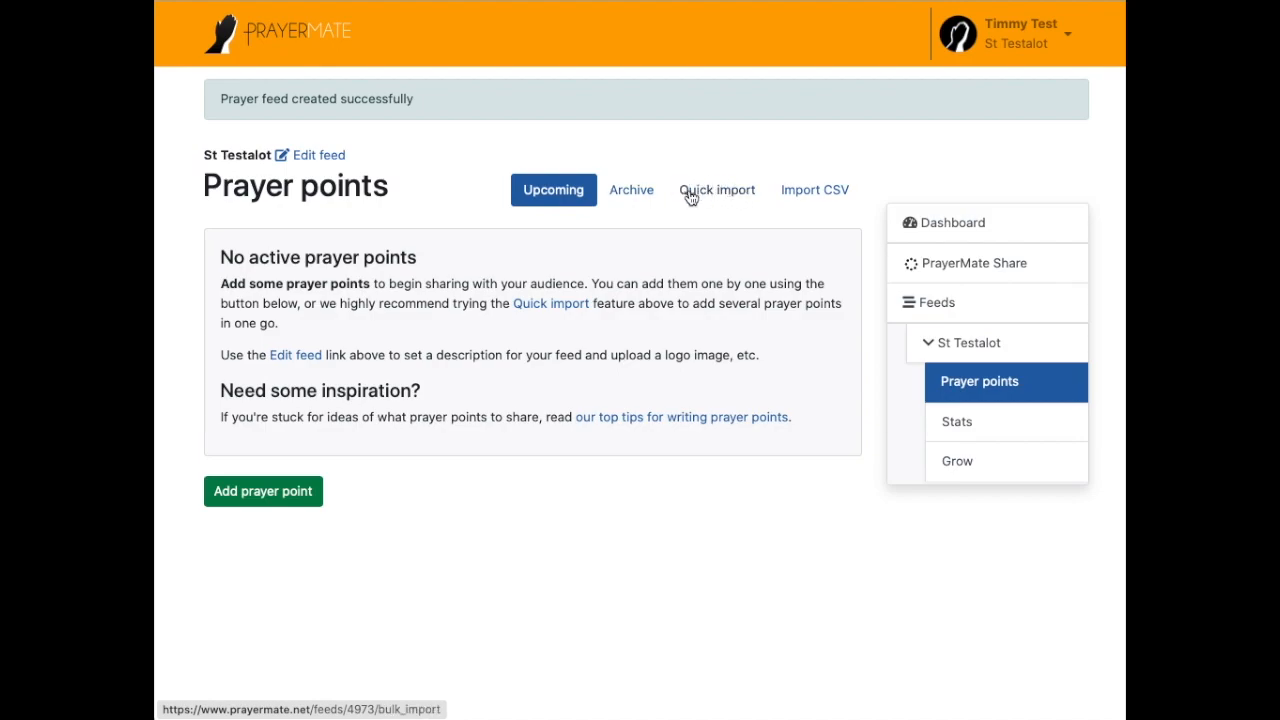
Step: Paste the quick import example prayers into the import box and check the 3 Jan 2020 preview
left_click(692, 191)
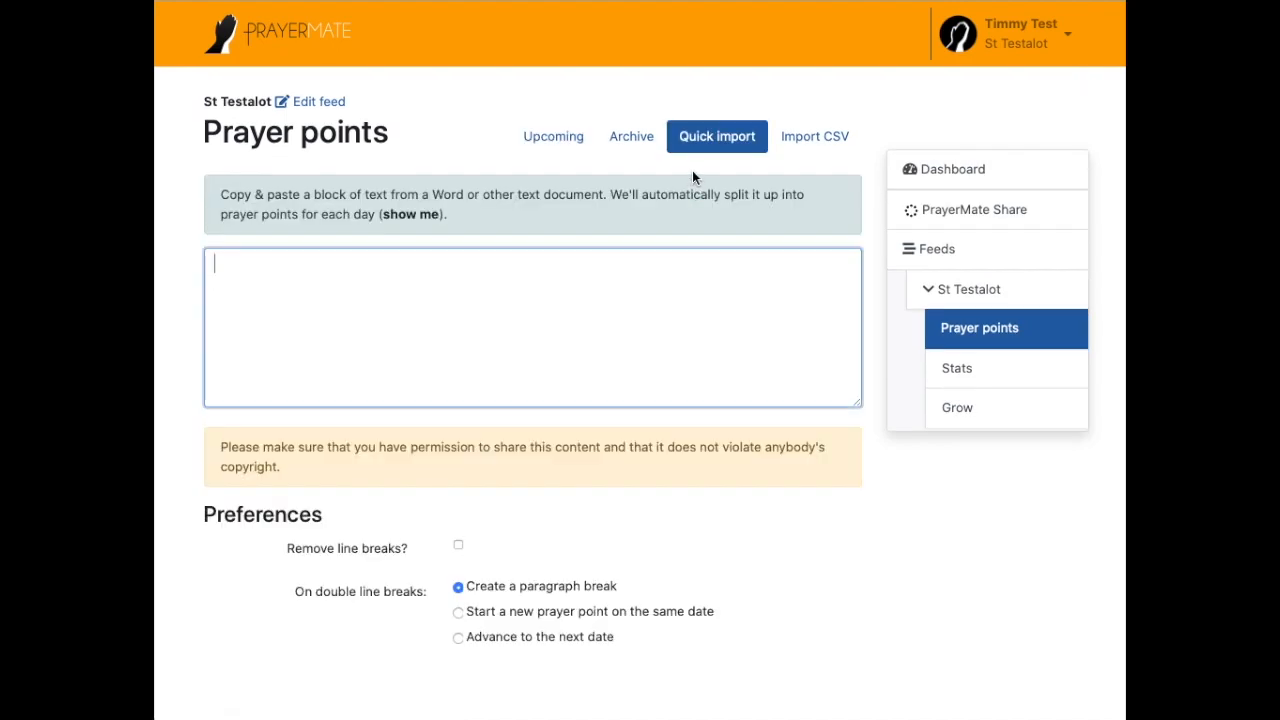
left_click(404, 215)
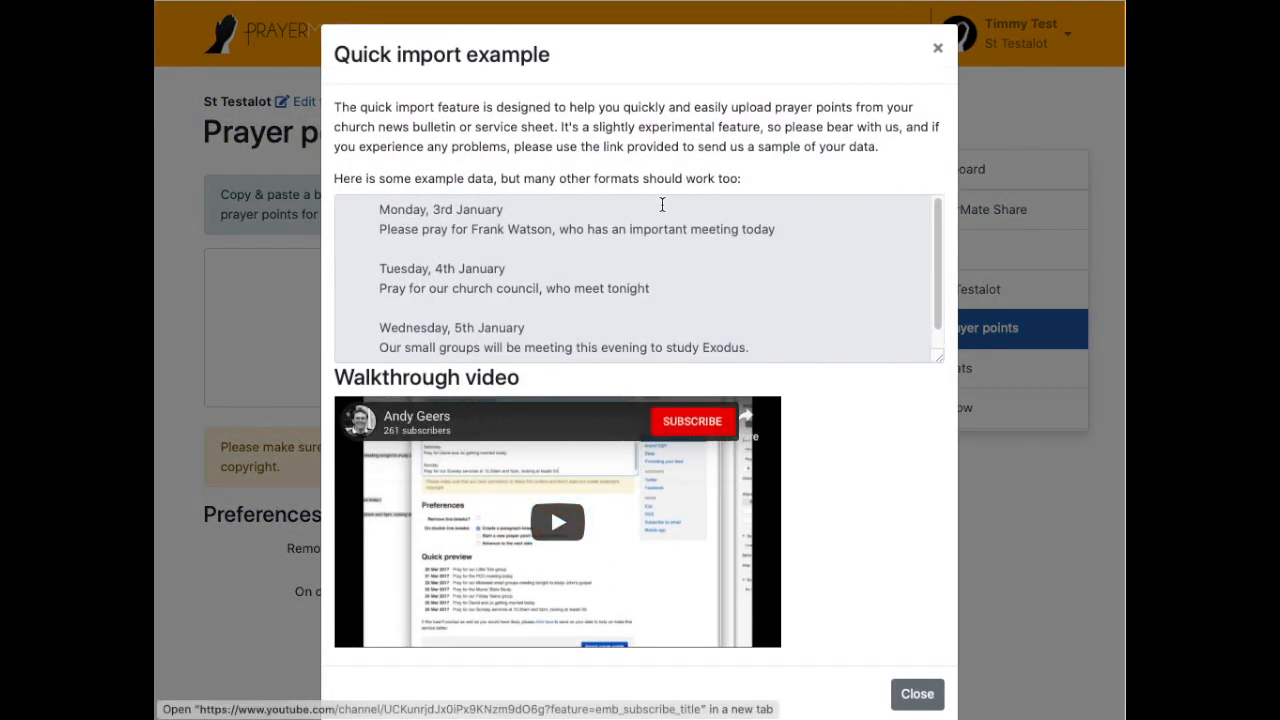
left_click_drag(380, 206, 777, 350)
key("ctrl+c")
left_click(938, 48)
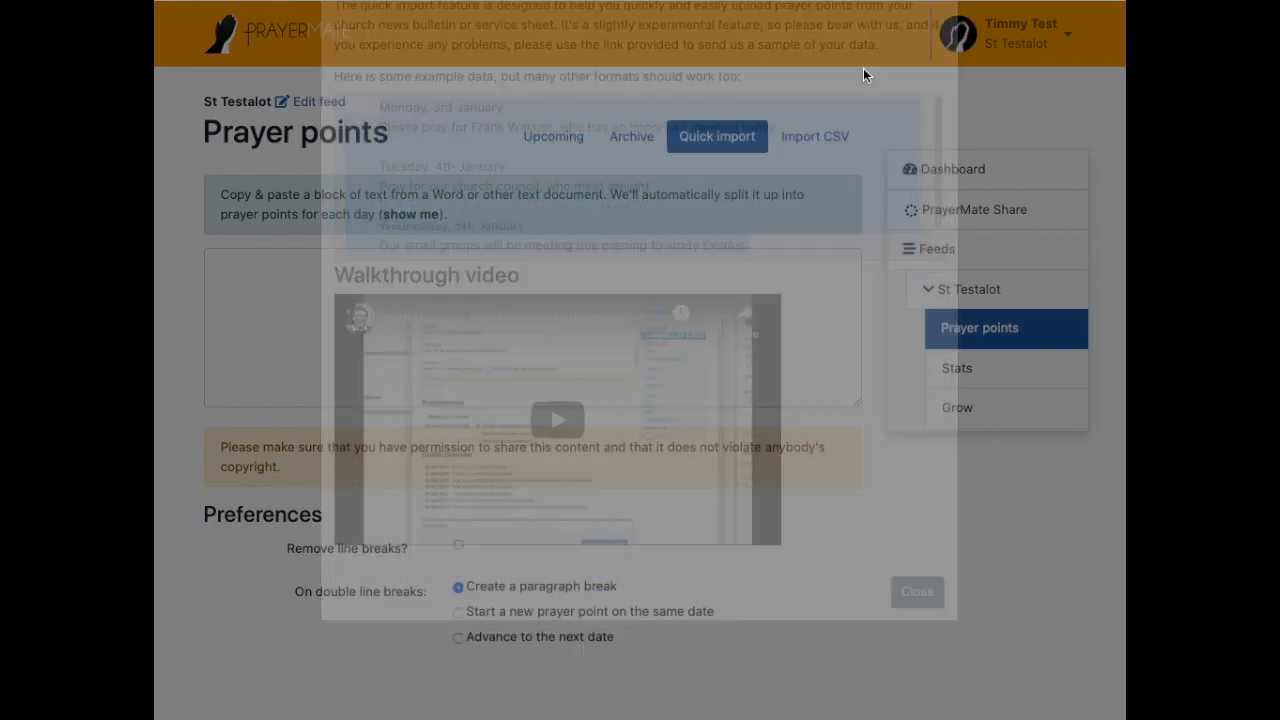
left_click(454, 317)
key("ctrl+v")
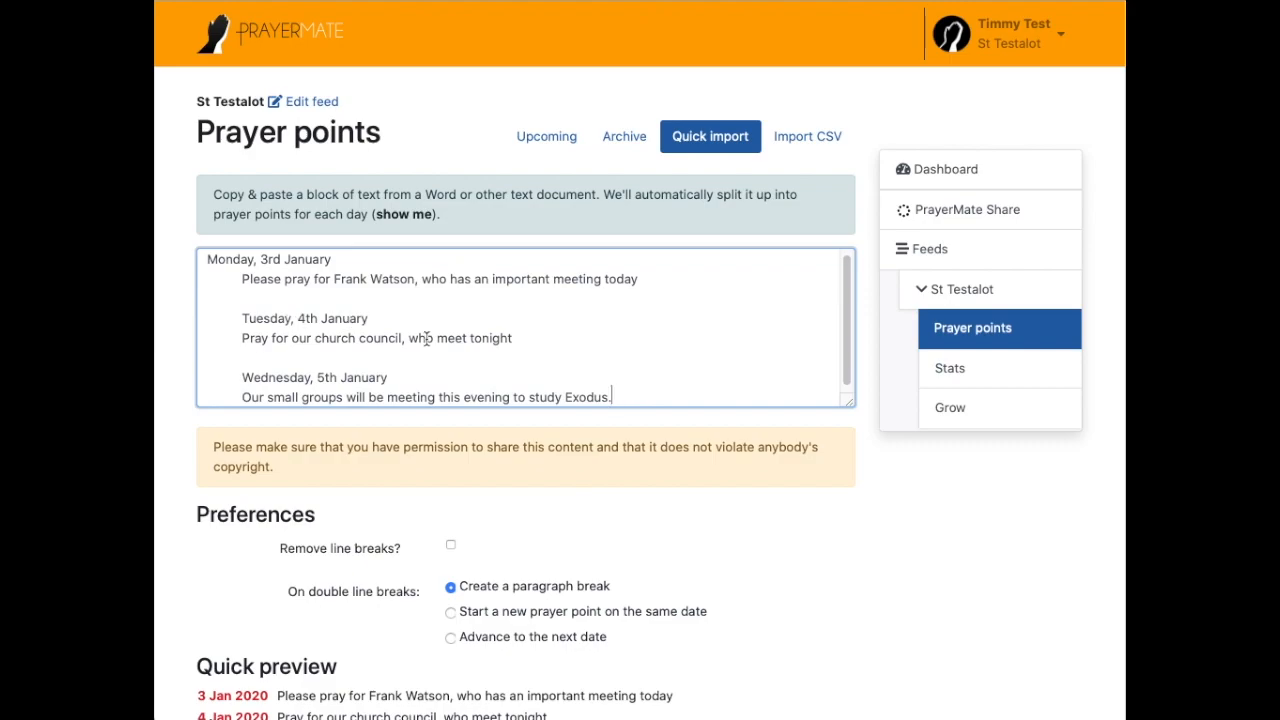
scroll(424, 345, "down", 2)
left_click_drag(197, 470, 498, 476)
left_click_drag(199, 470, 268, 471)
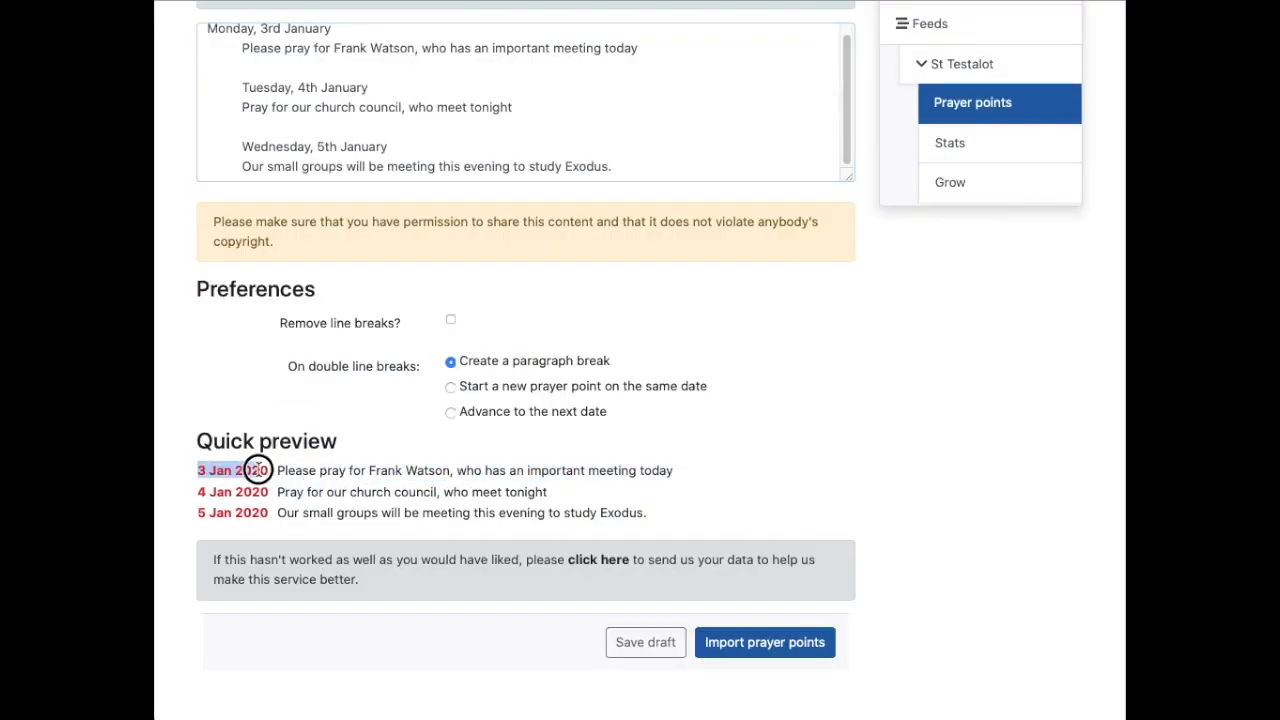
left_click(205, 488)
scroll(232, 265, "up", 2)
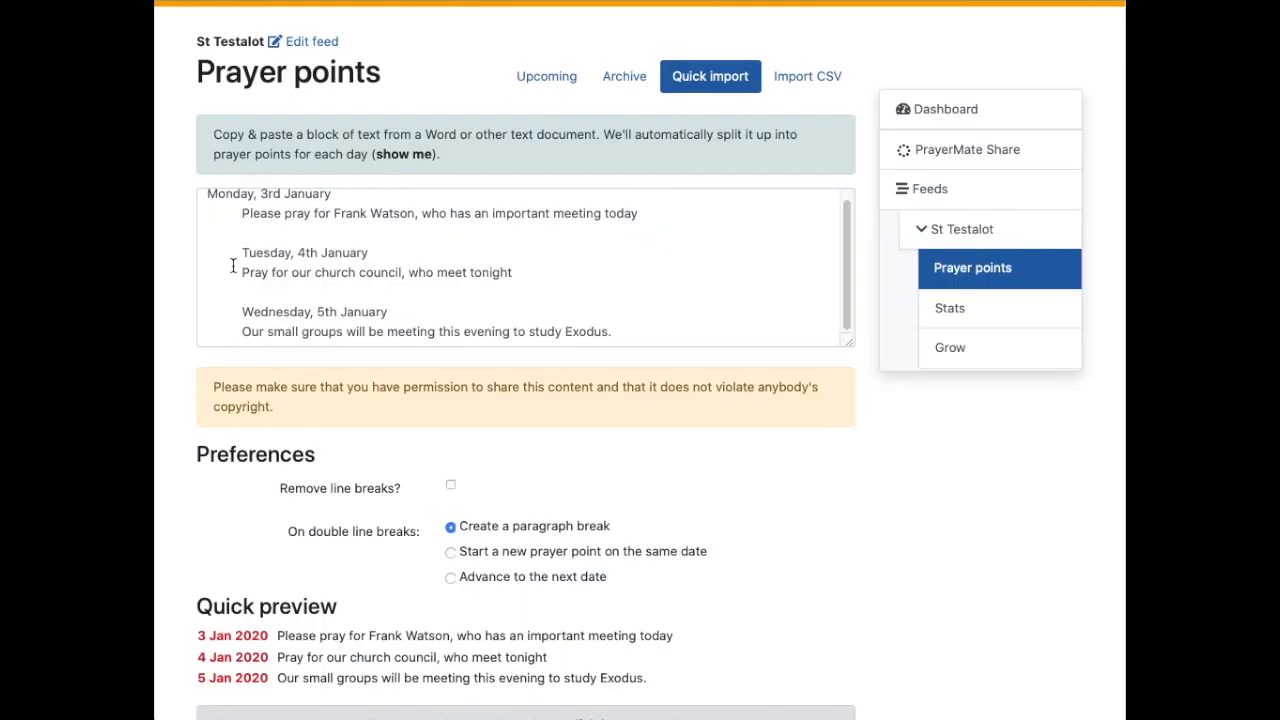
Step: Change January to June on all three date lines of the import text
double_click(306, 195)
type("June")
key("alt+shift+Left")
key("Down")
key("Down")
key("Down")
key("super+Right")
key("alt+shift+Left")
type("June")
key("Down")
key("Down")
key("Down")
key("super+Right")
key("alt+shift+Left")
type("June")
scroll(385, 598, "down", 3)
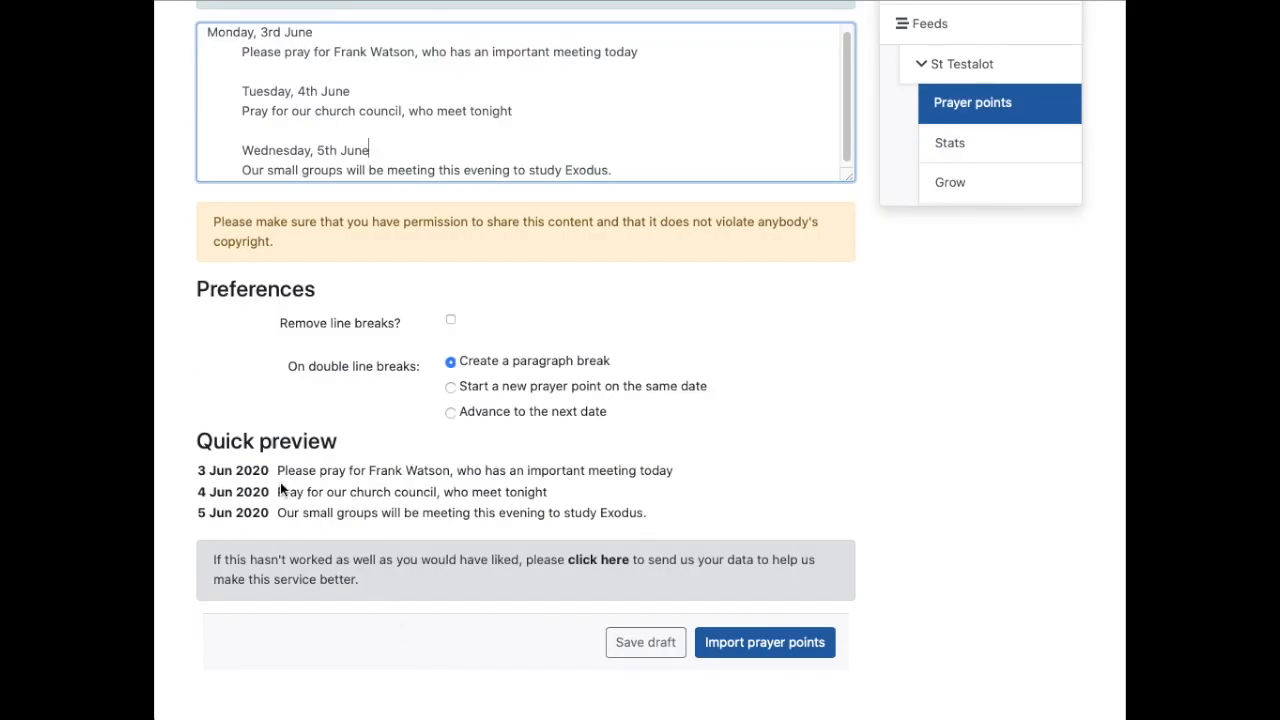
scroll(313, 335, "up", 3)
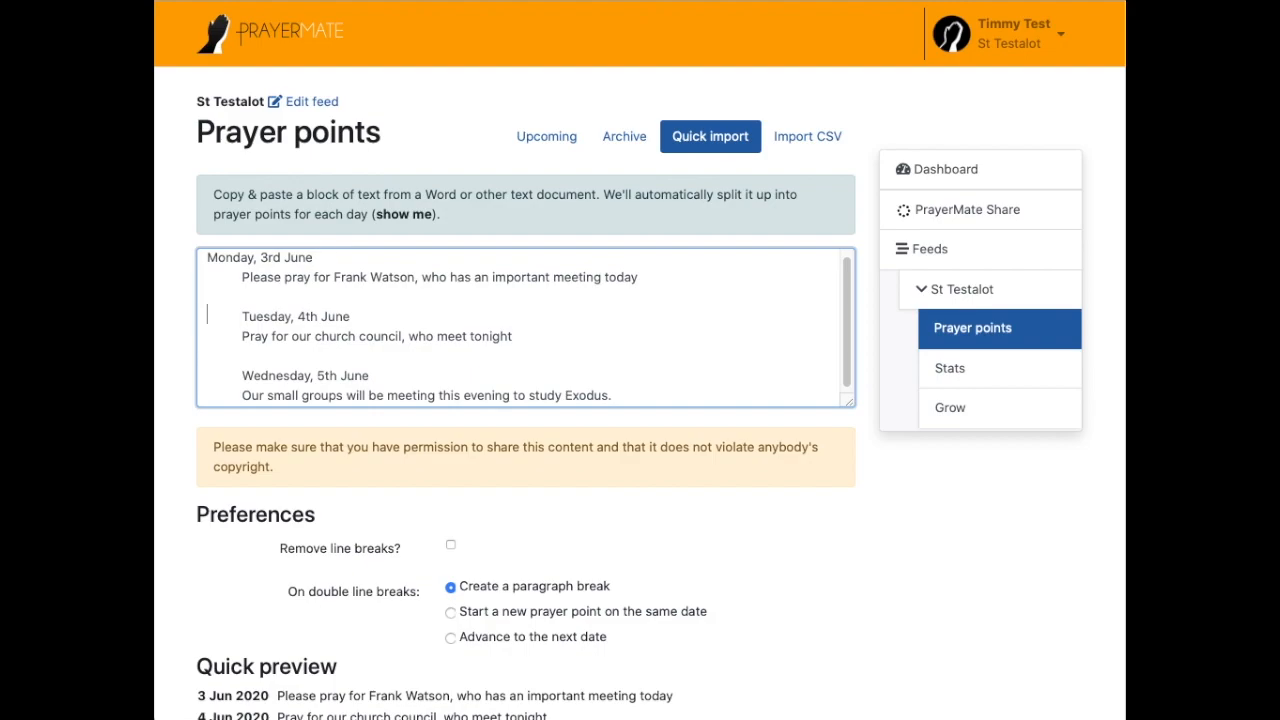
Step: Replace the Tuesday 4th and Wednesday 5th June lines with just 4 and 5
left_click_drag(350, 316, 207, 316)
type("4")
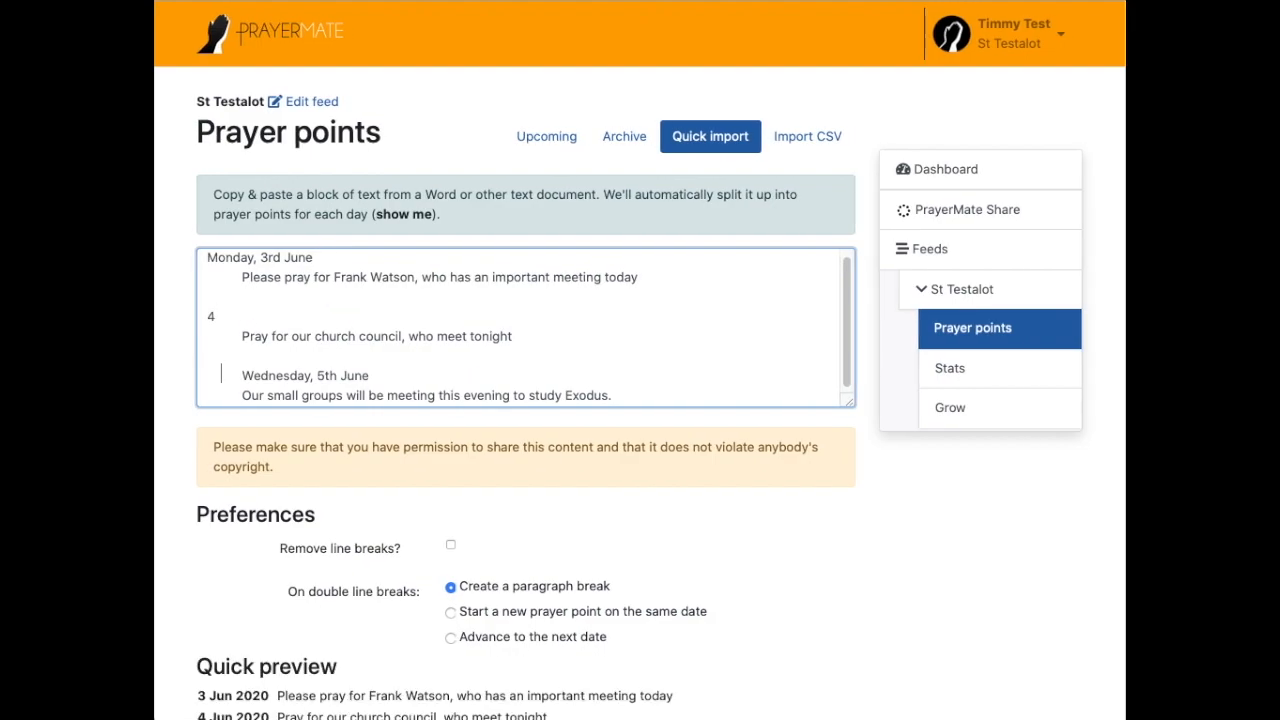
left_click_drag(221, 375, 370, 375)
type("5")
scroll(425, 461, "down", 2)
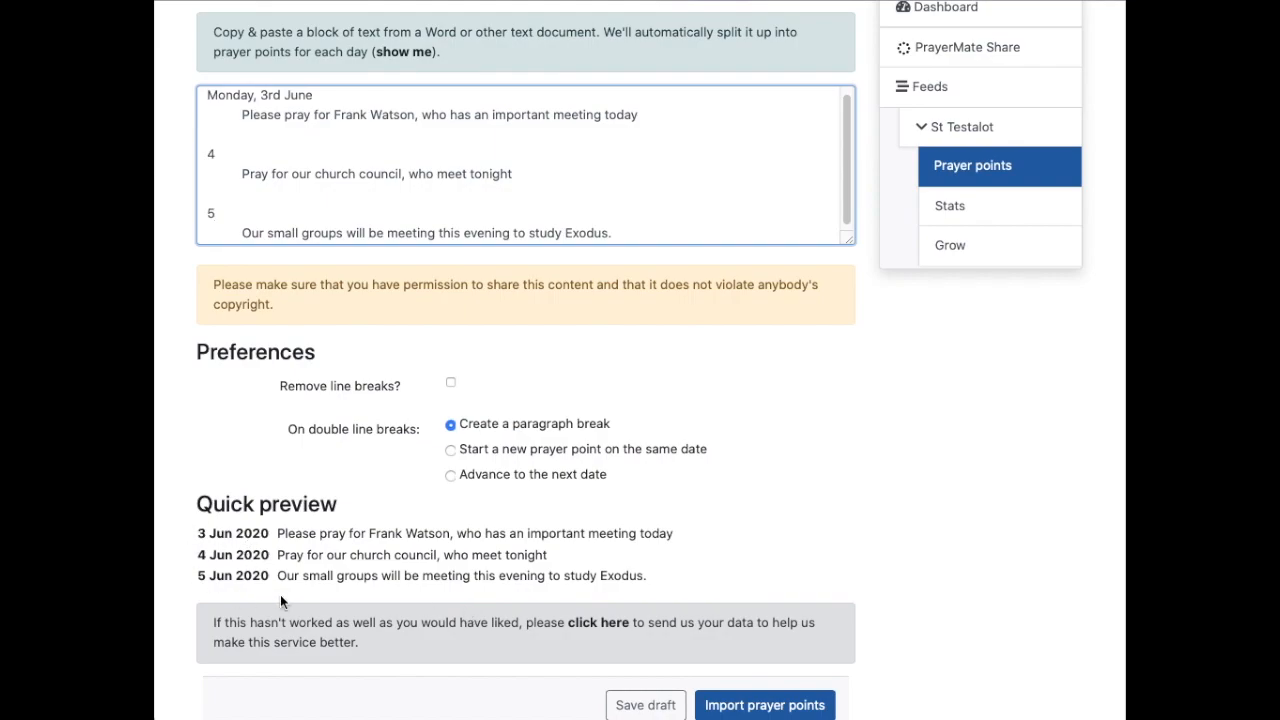
scroll(260, 596, "up", 2)
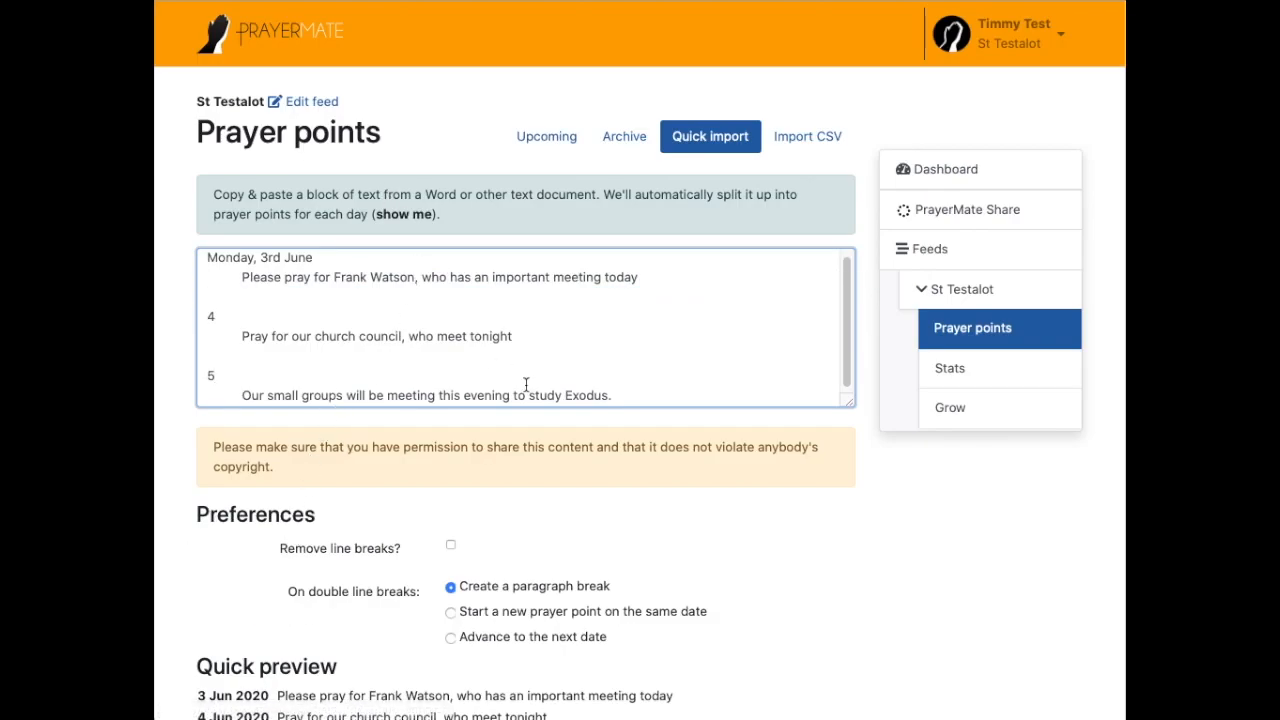
scroll(558, 462, "down", 2)
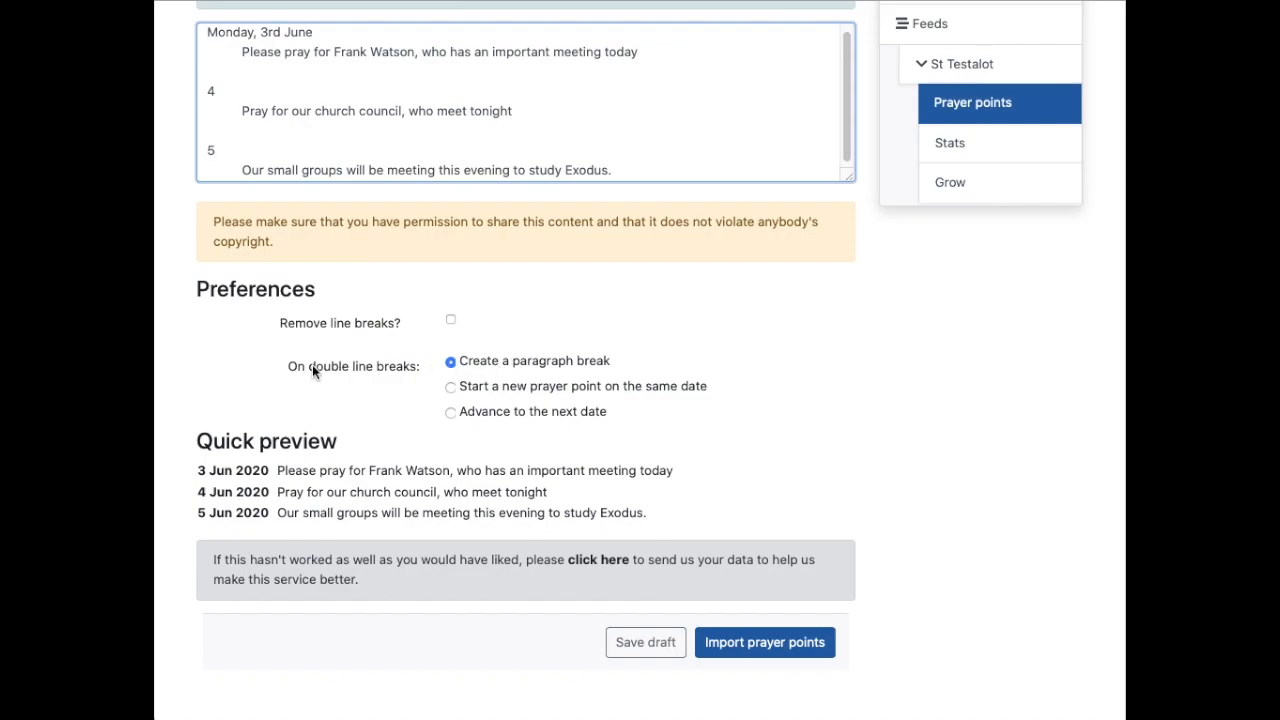
scroll(571, 362, "up", 2)
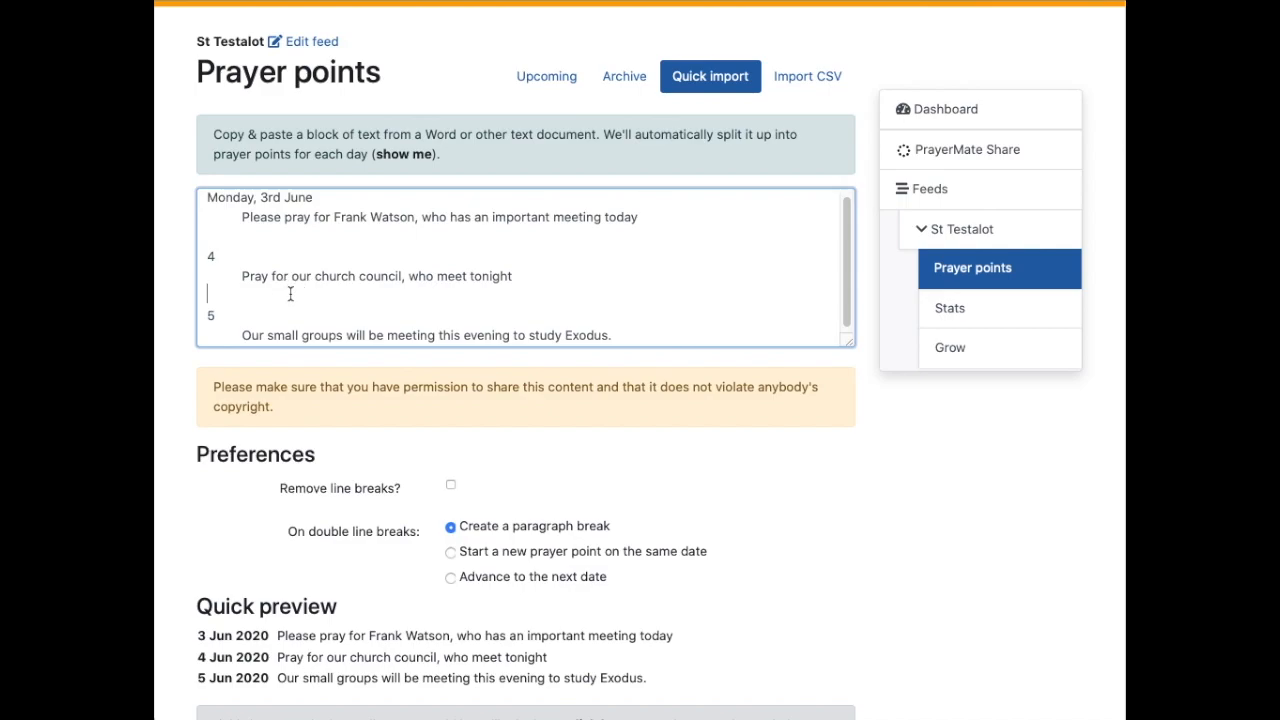
Step: Delete the '4' and '5' date lines, keeping a blank line before each prayer
key("Up")
key("Up")
key("super+shift+Right")
key("Down")
key("Down")
key("Down")
key("shift+Down")
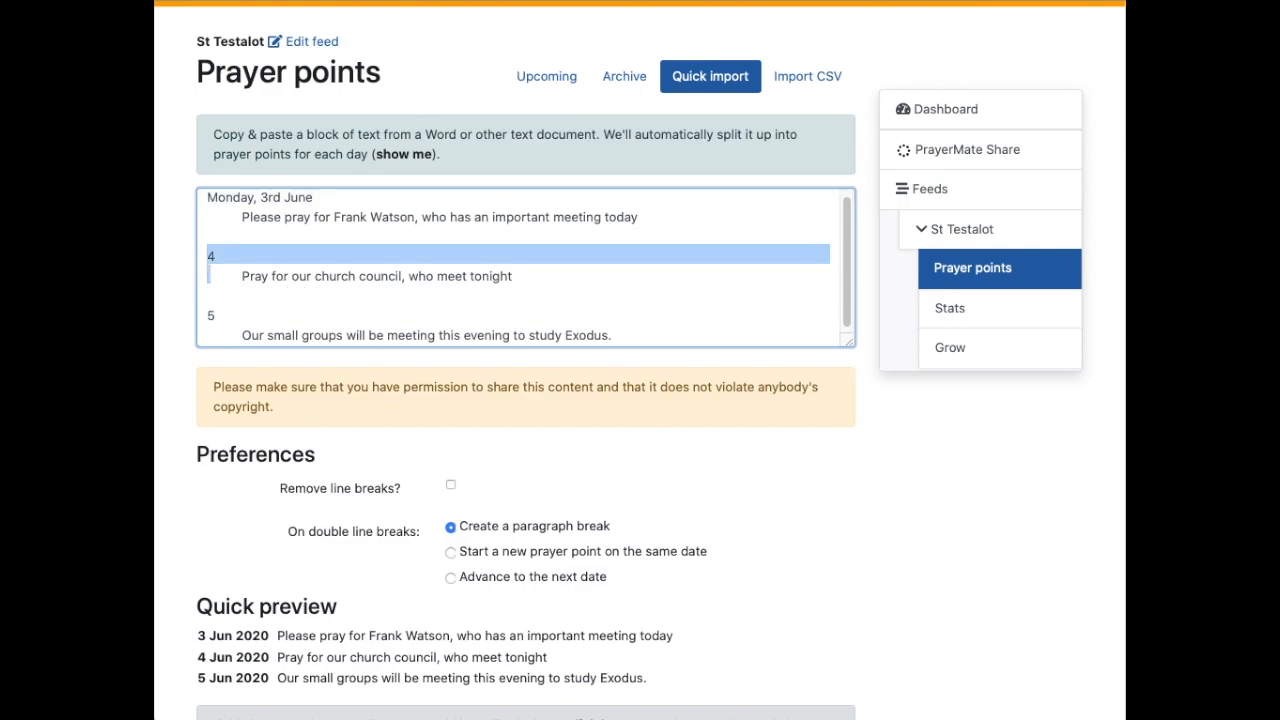
scroll(640, 360, "up", 1)
key("shift+Up")
key("BackSpace")
key("Down")
key("Down")
key("shift+Down")
key("shift+Down")
key("Return")
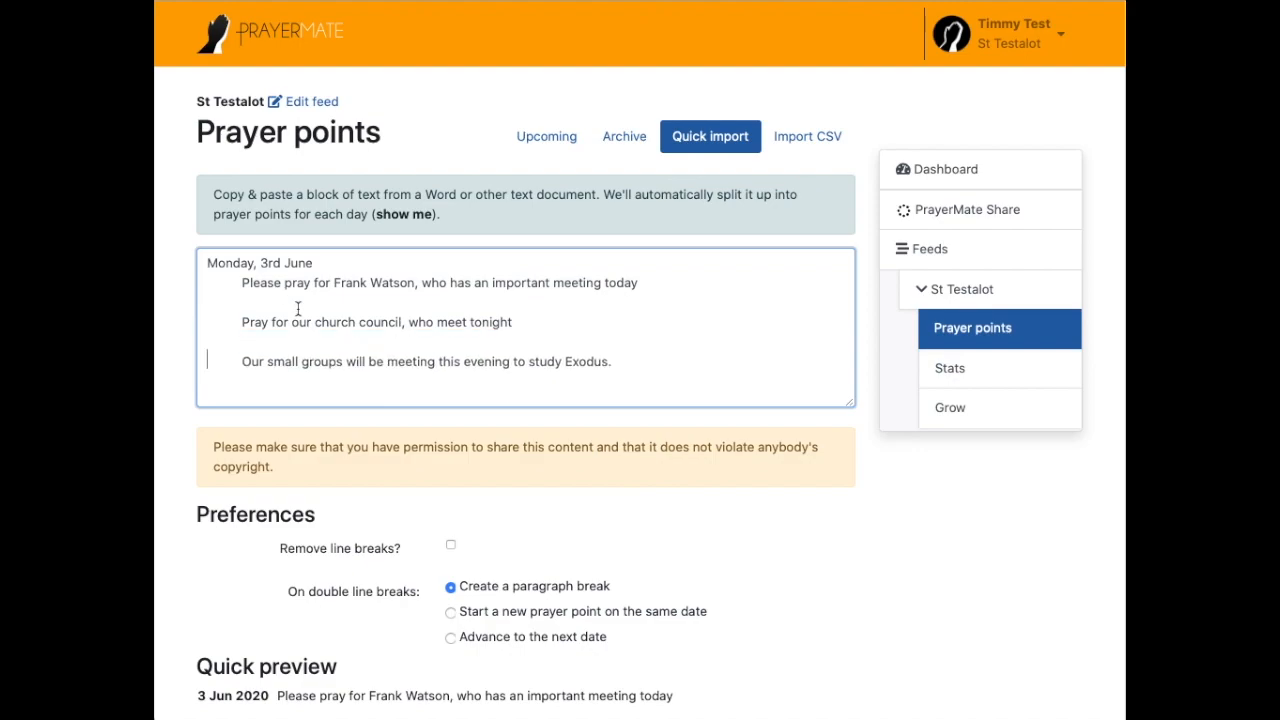
Step: Set double line breaks to 'Advance to the next date' and dismiss the feedback form unsent
left_click(549, 638)
scroll(552, 634, "down", 5)
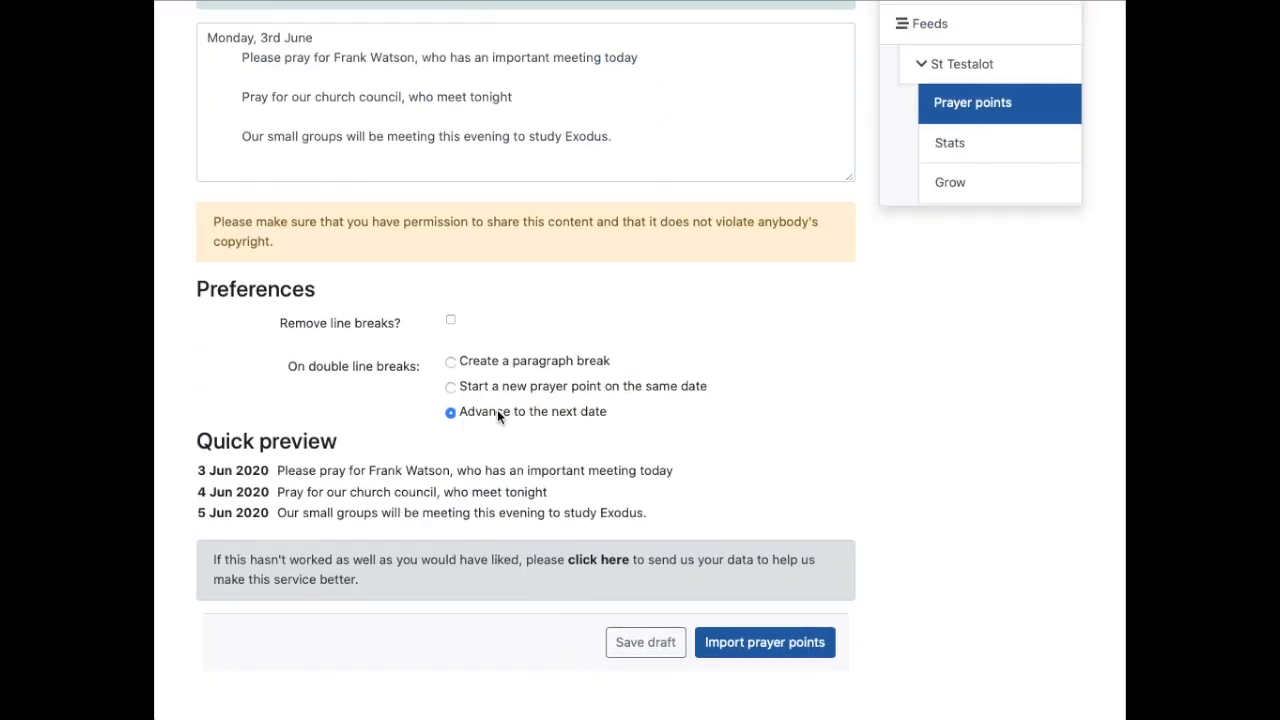
left_click(777, 651)
left_click_drag(214, 560, 421, 590)
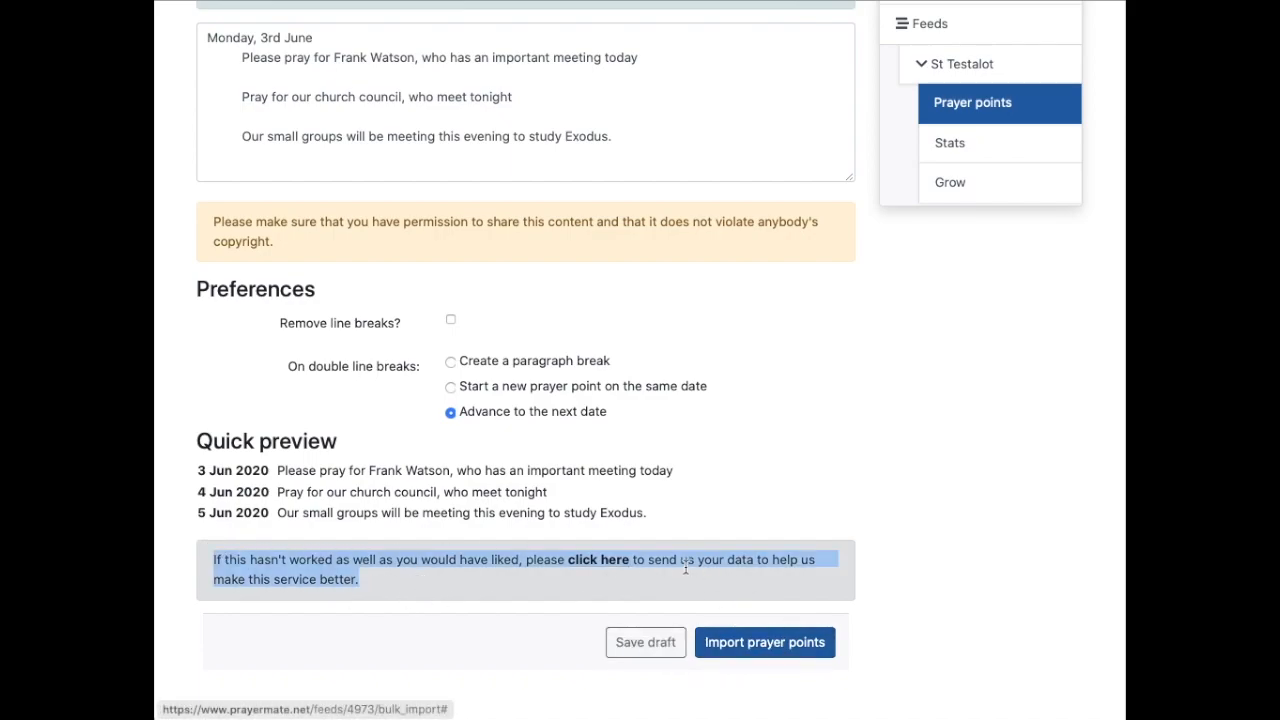
left_click(594, 562)
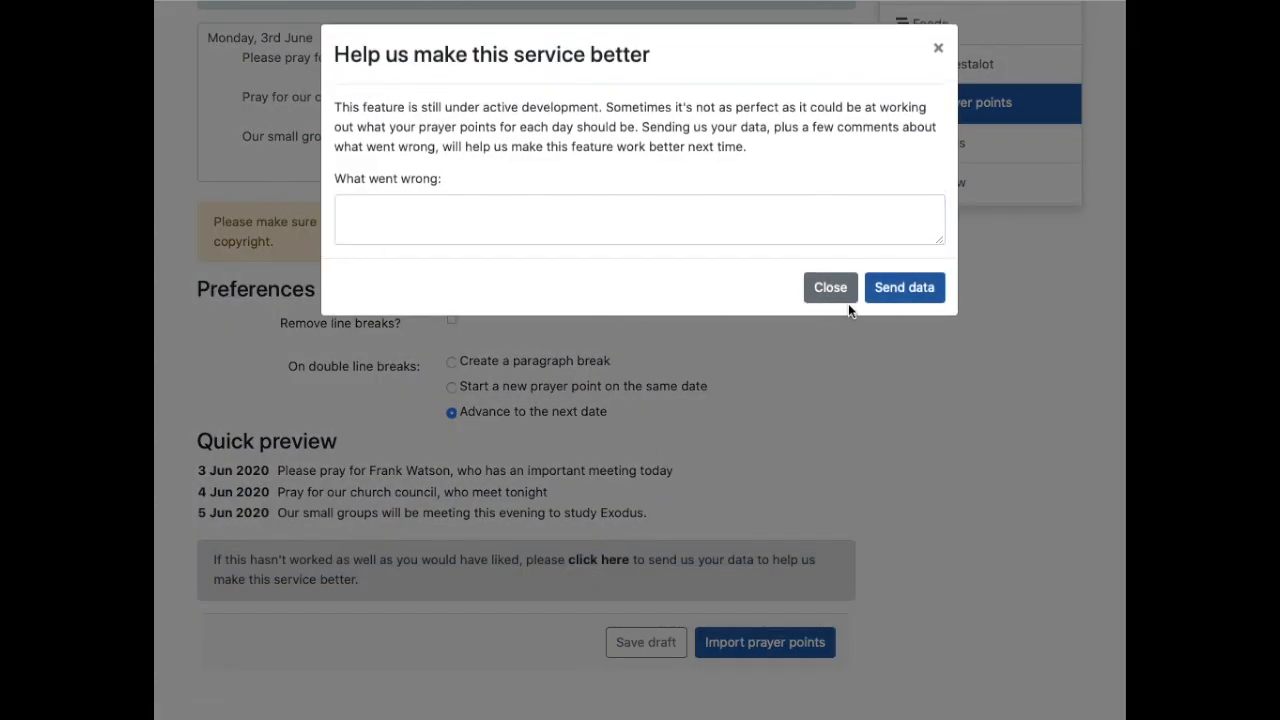
left_click(834, 288)
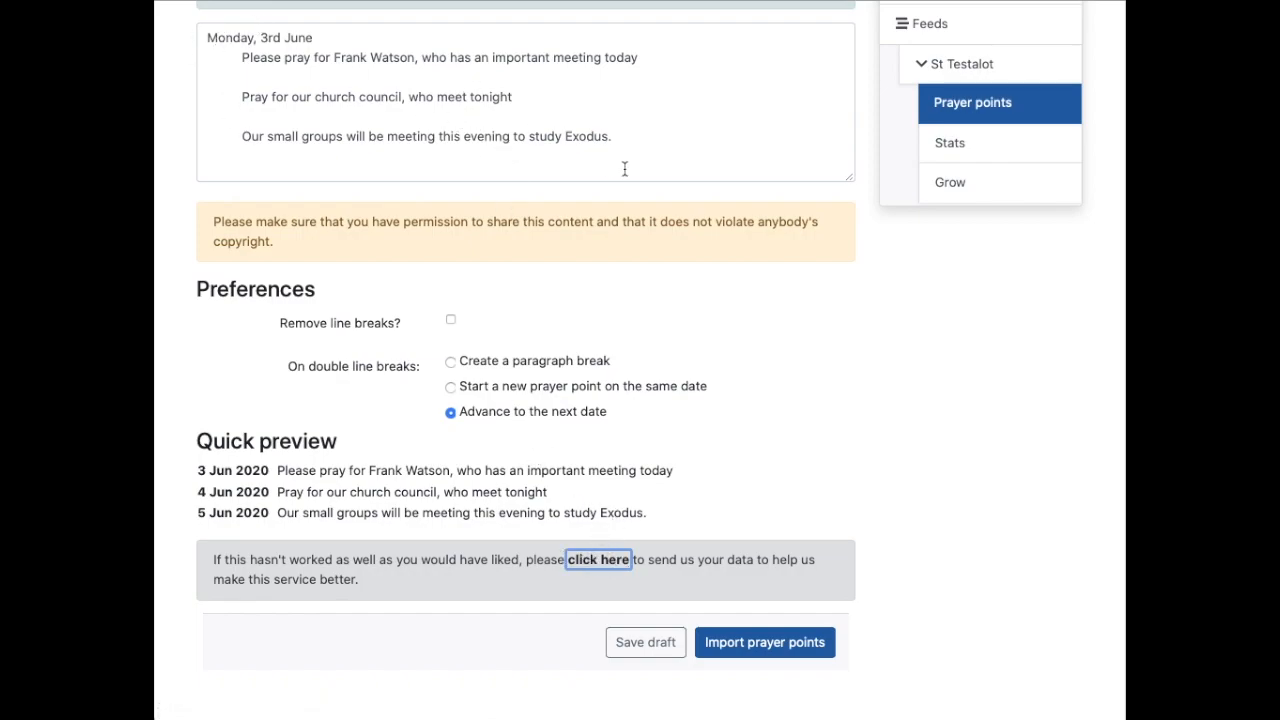
left_click(708, 569)
Step: Import the three prayer points and highlight their dates June 3, 4 and 5, 2020
left_click(765, 645)
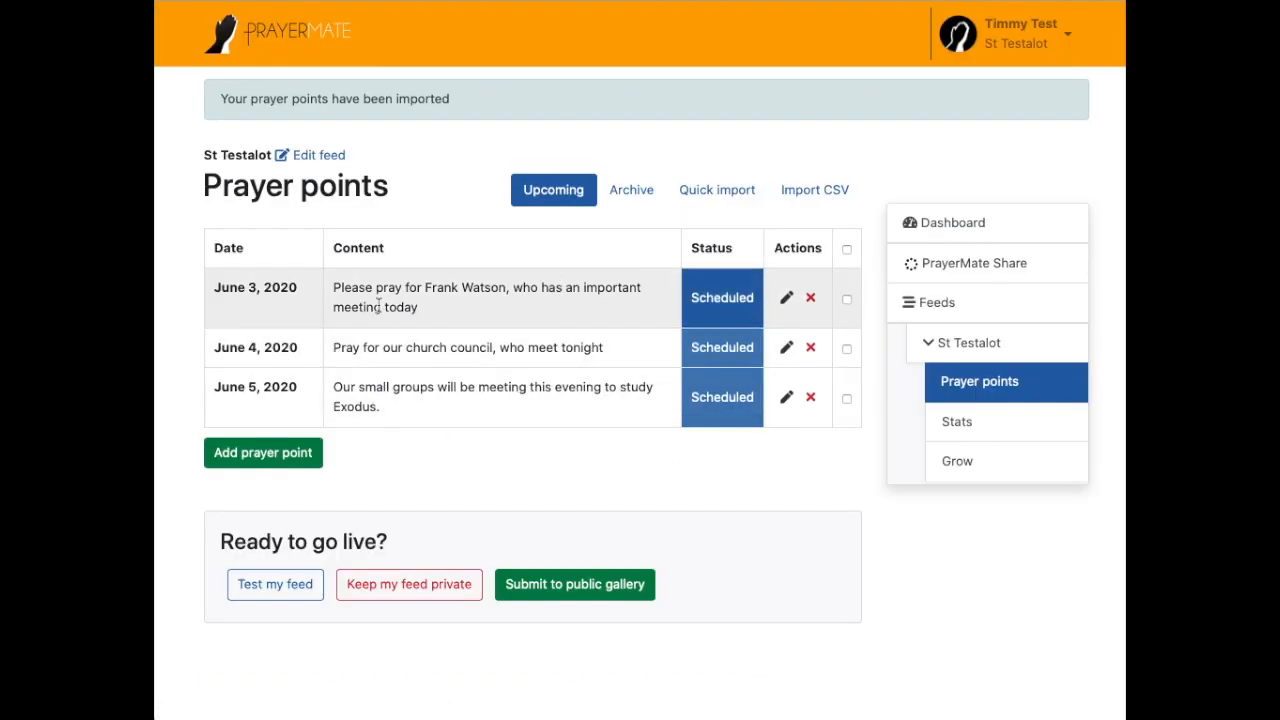
triple_click(226, 287)
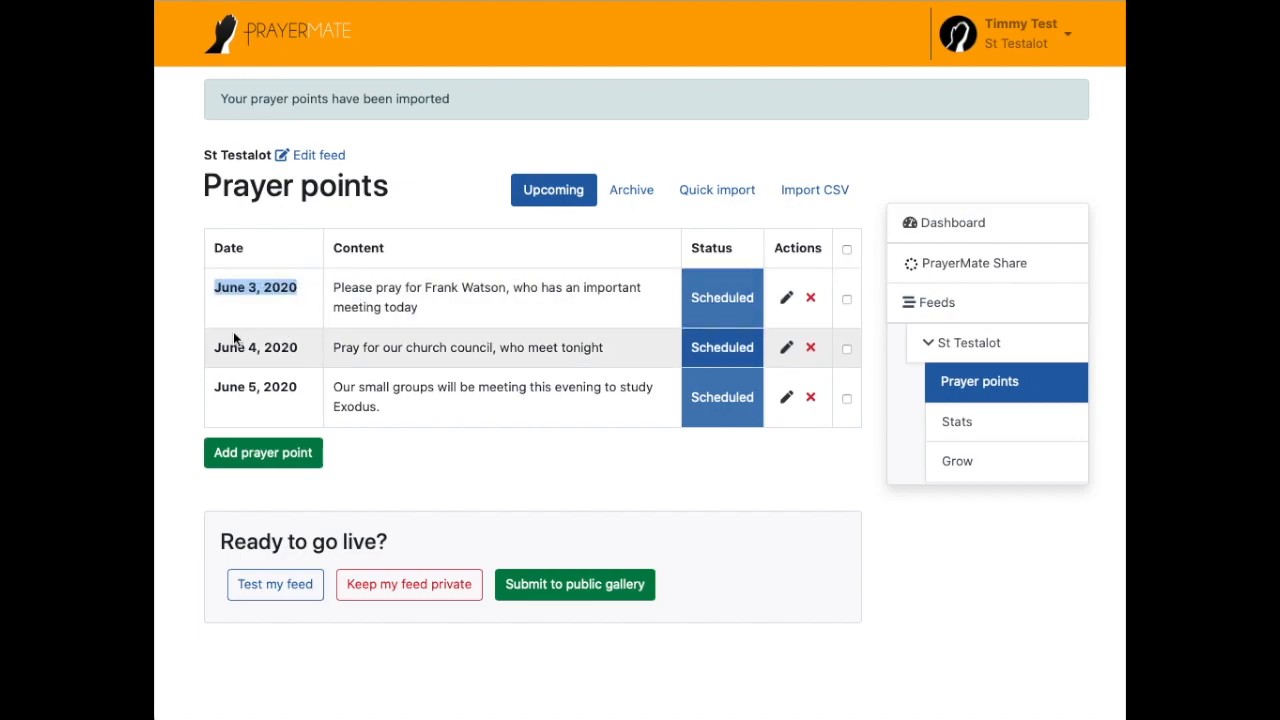
triple_click(229, 346)
left_click_drag(214, 386, 314, 387)
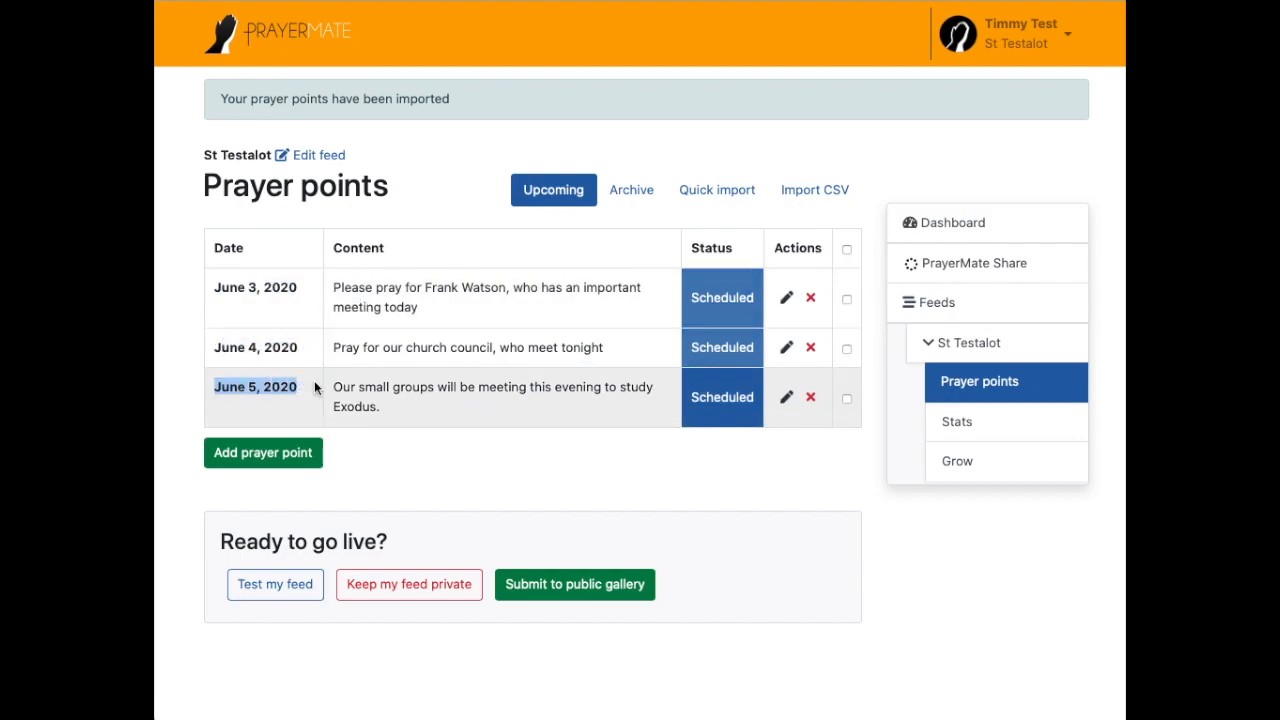
left_click(509, 308)
Step: Highlight the first two prayer points' text and the June 4 and June 5 dates
triple_click(451, 297)
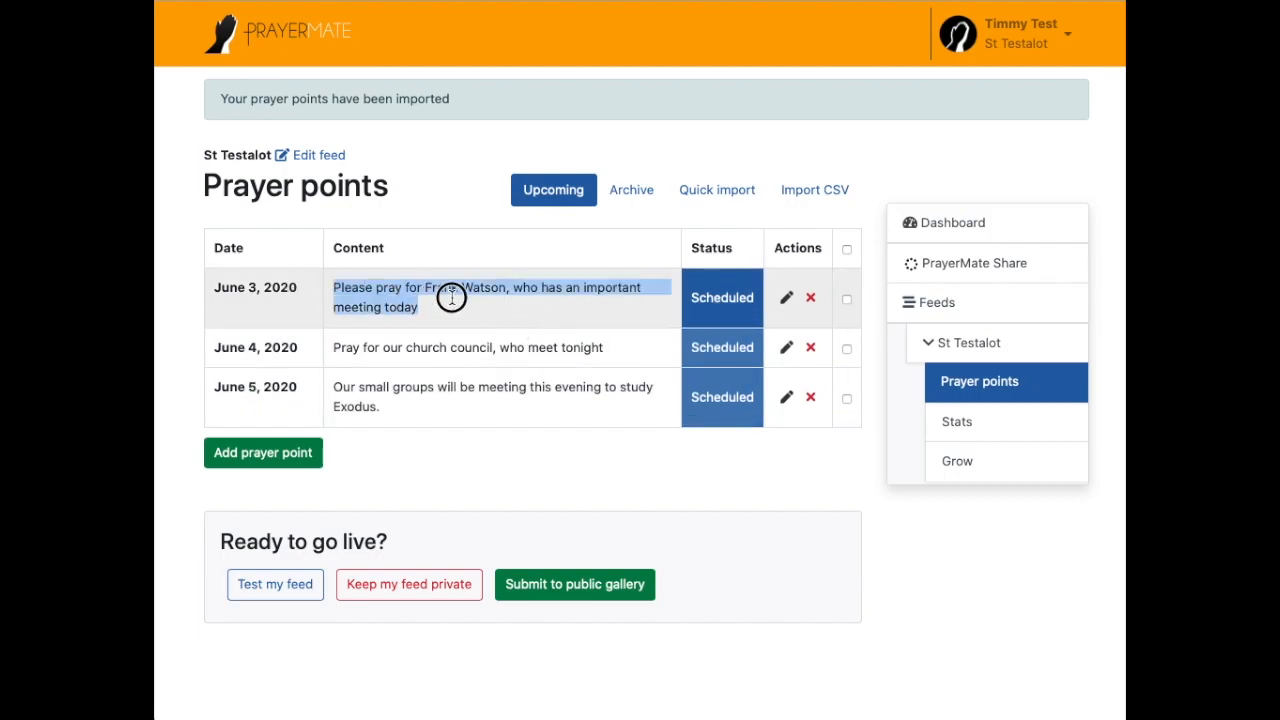
triple_click(331, 288)
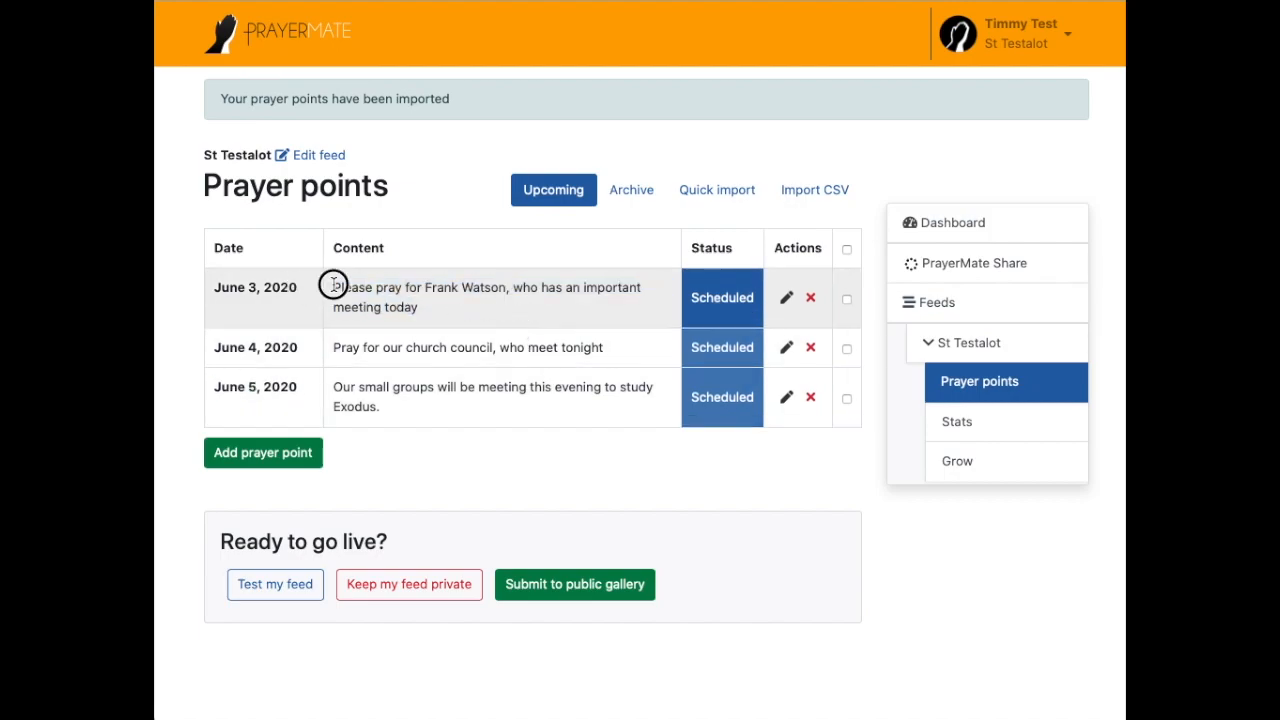
left_click_drag(222, 287, 309, 287)
triple_click(345, 347)
triple_click(295, 346)
left_click(356, 346)
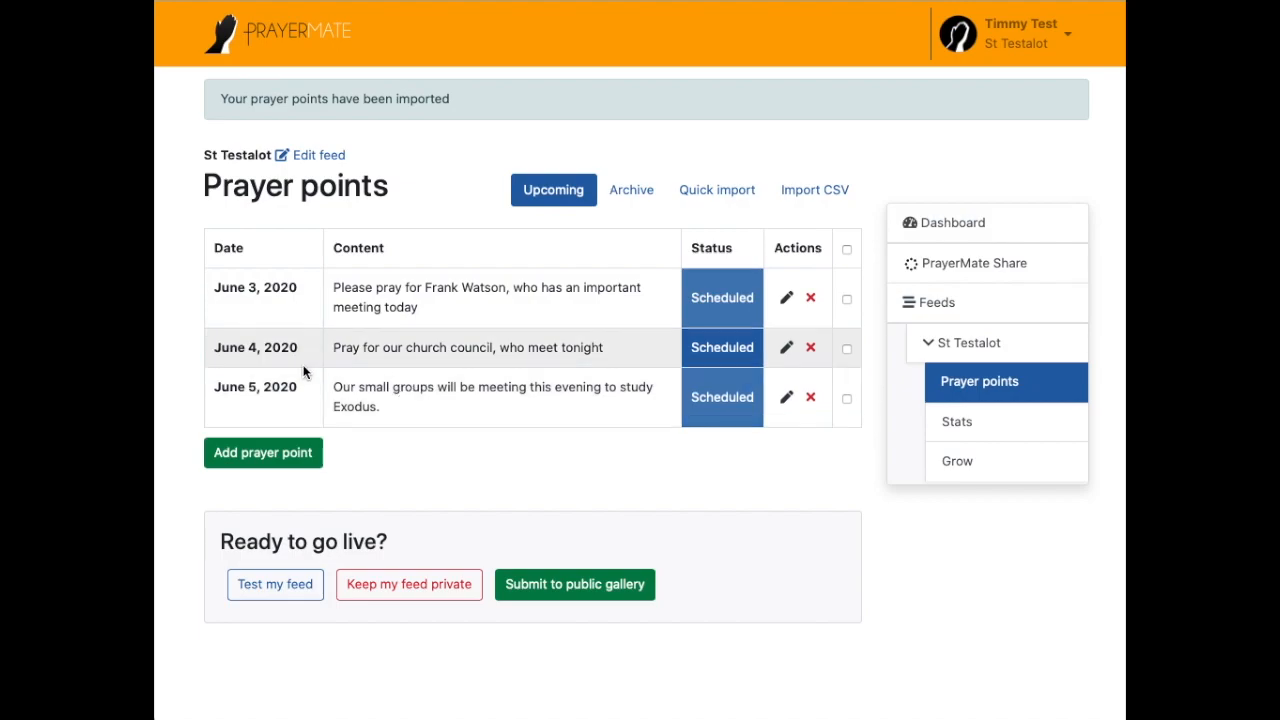
left_click(254, 286)
left_click_drag(249, 384, 265, 384)
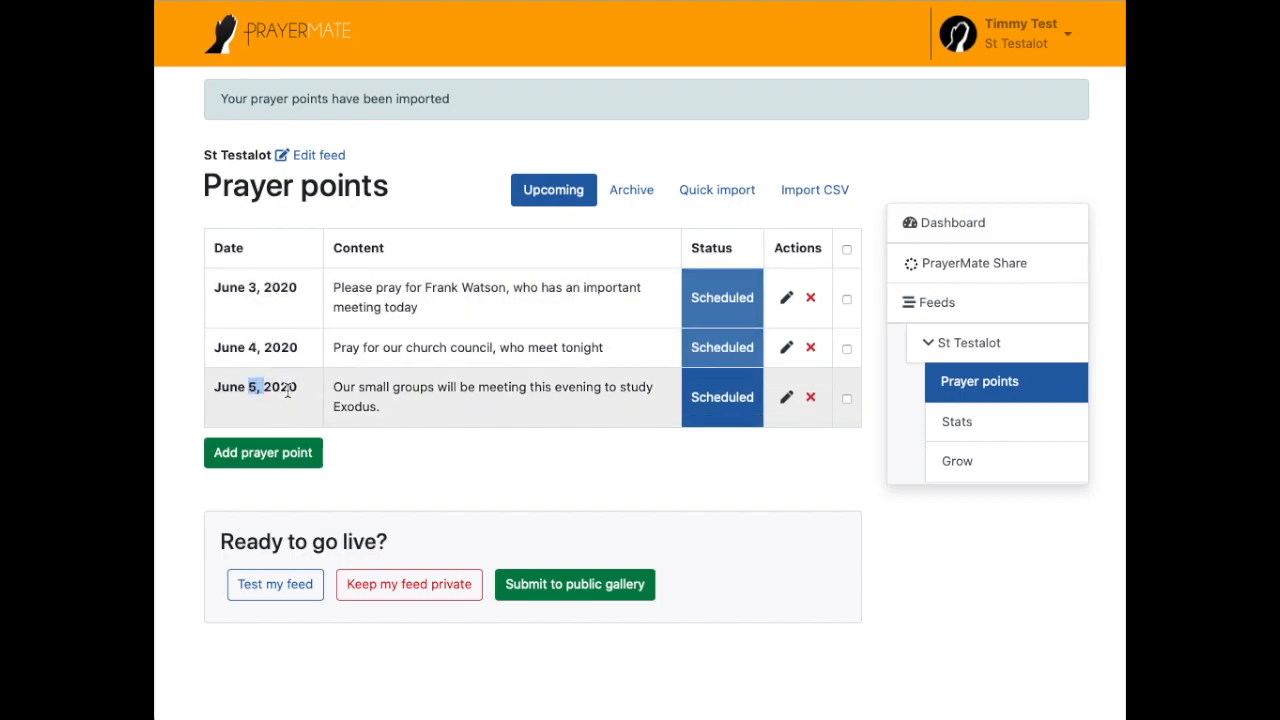
left_click(288, 392)
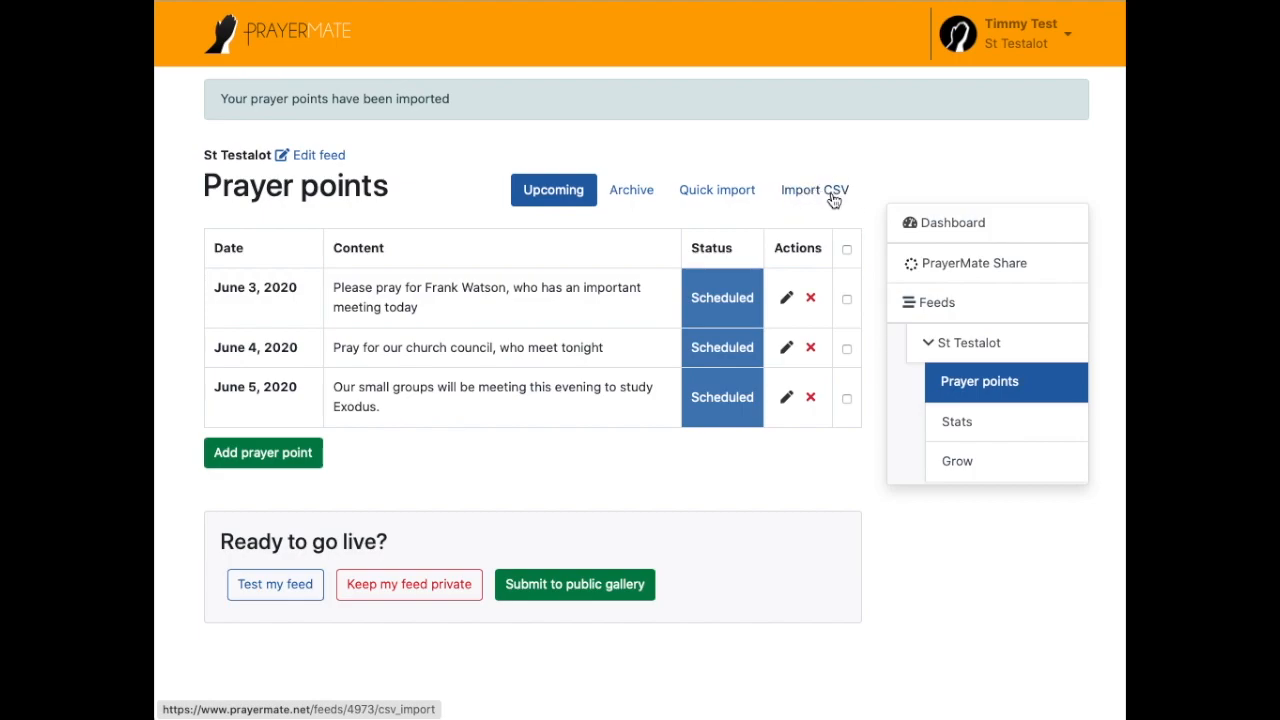
Step: Add the prayer point 'Pray for something' dated June 6, 2020, then open Test my feed
left_click(249, 458)
left_click(659, 160)
type("Pray for something else")
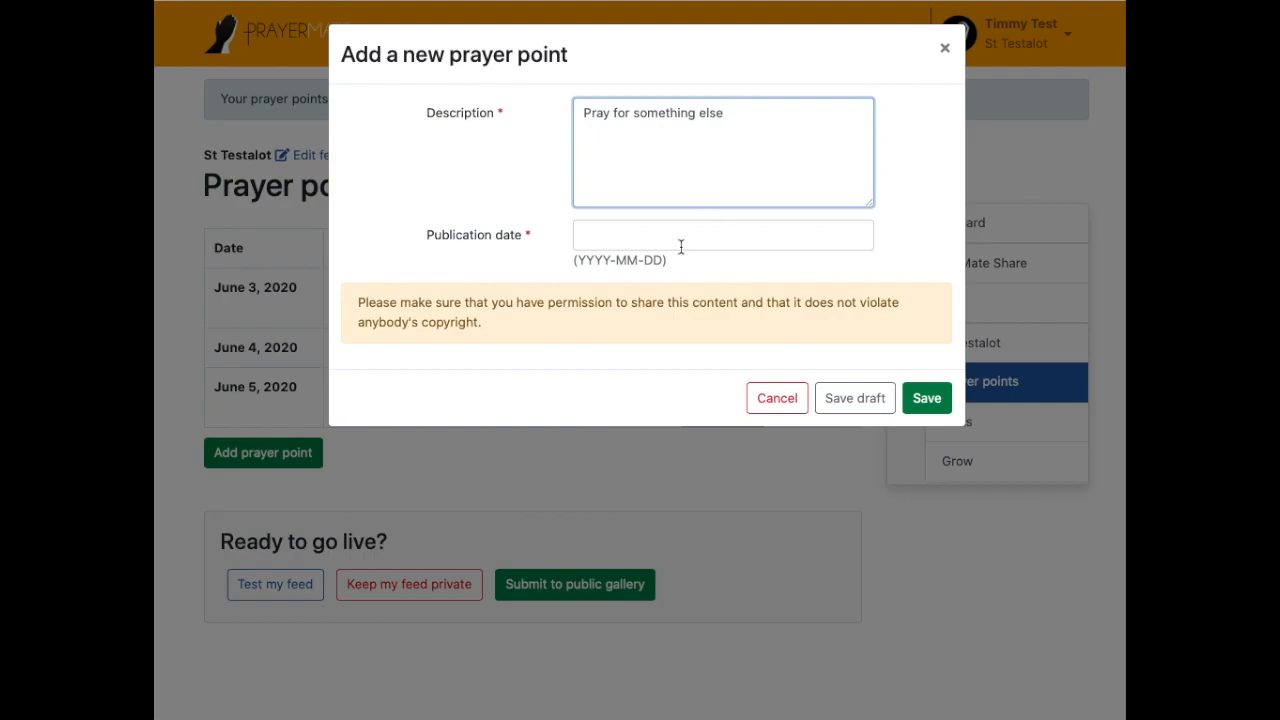
left_click(681, 245)
left_click(793, 270)
left_click(793, 270)
left_click(793, 270)
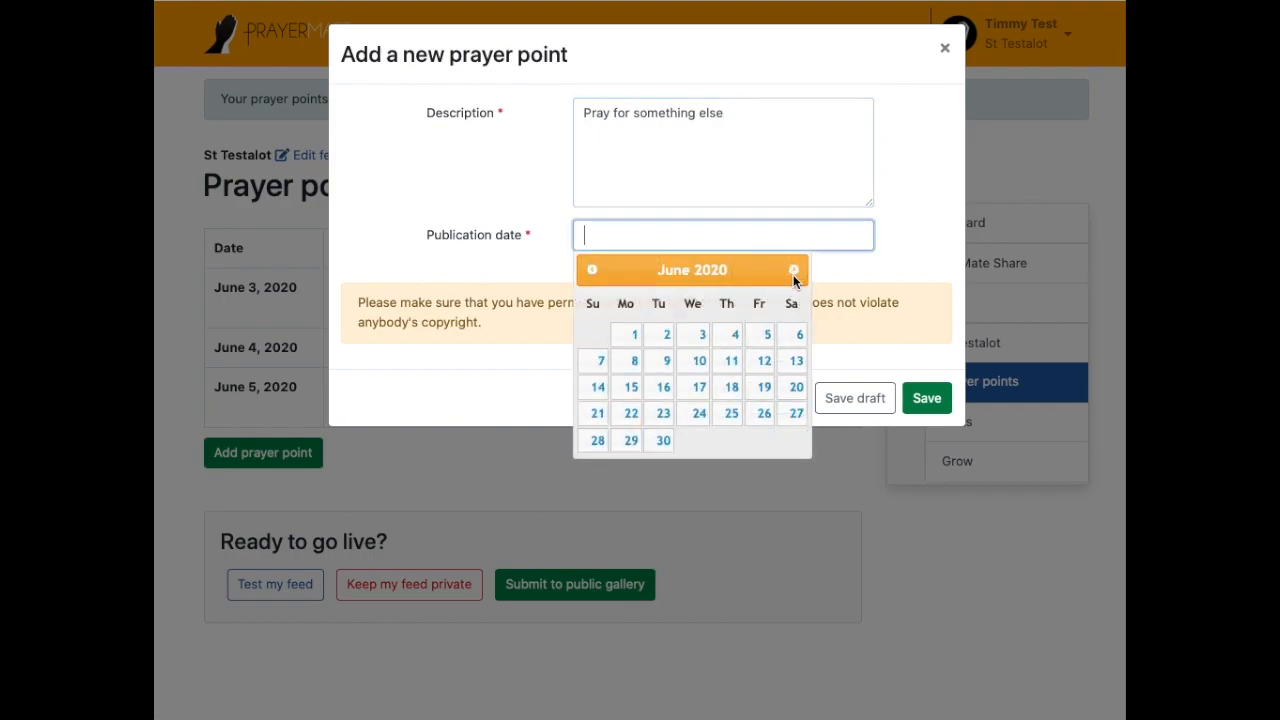
left_click(798, 336)
left_click(925, 399)
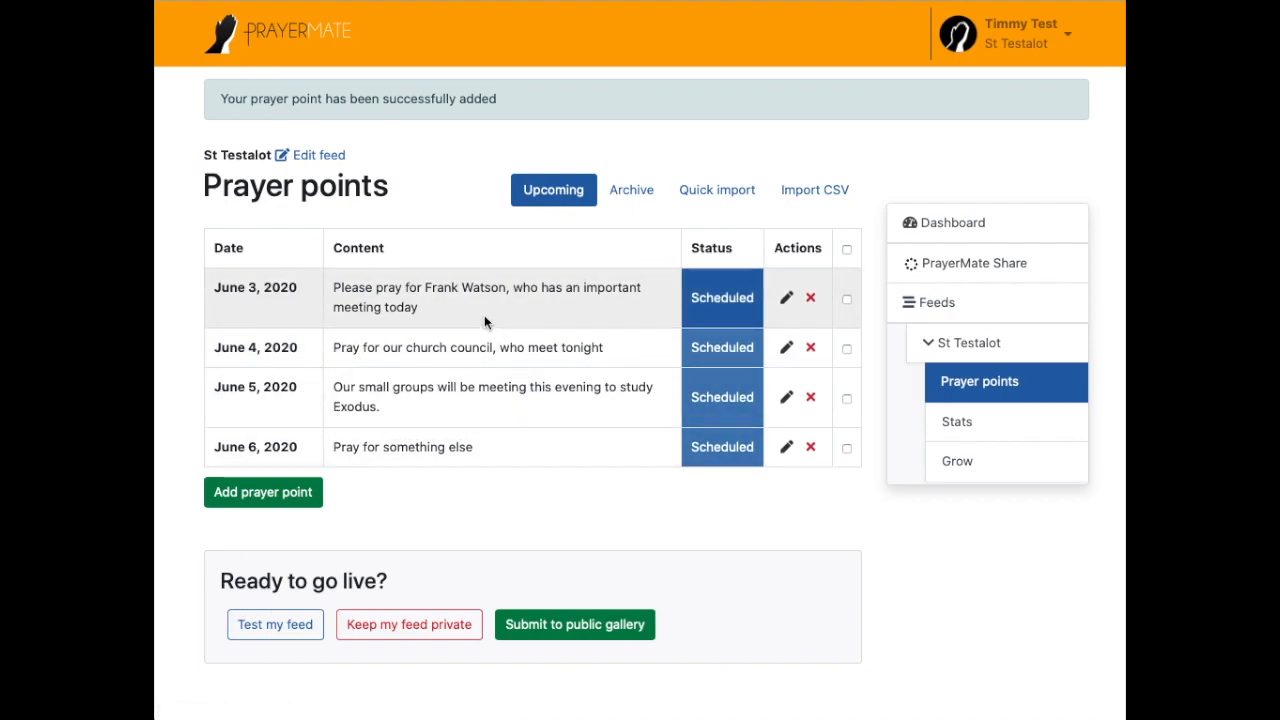
left_click(258, 632)
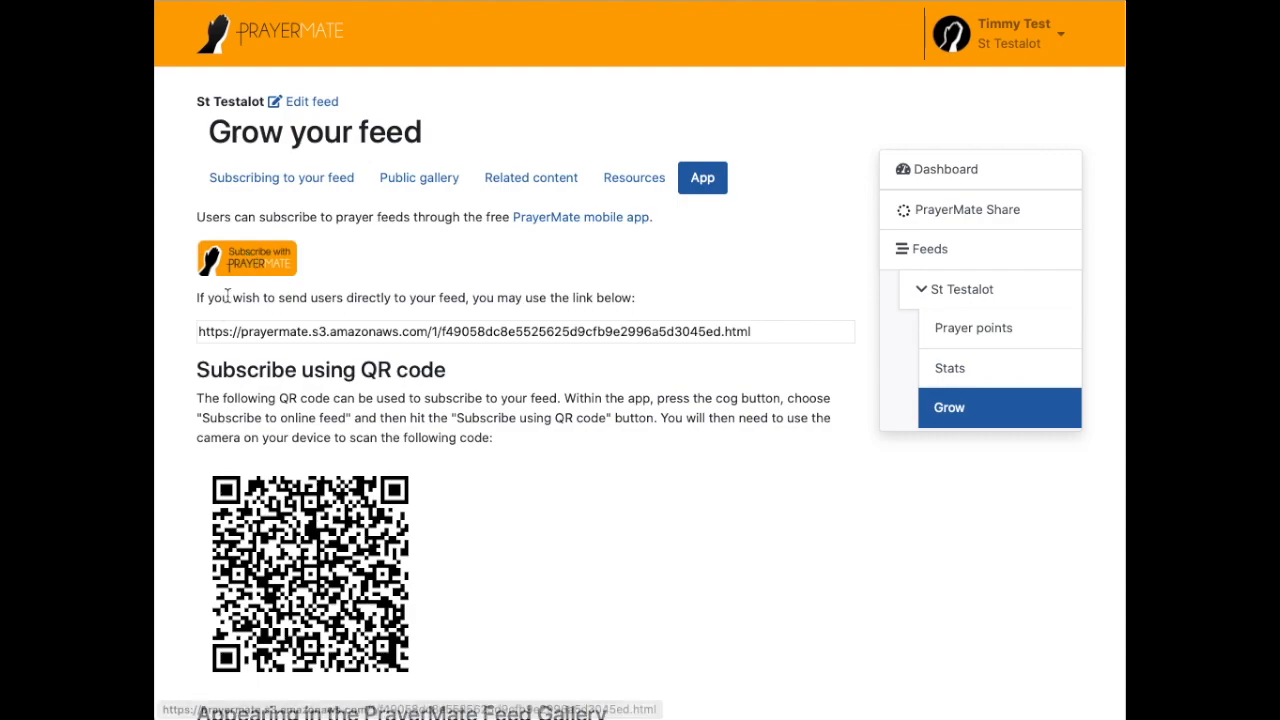
left_click_drag(205, 336, 772, 332)
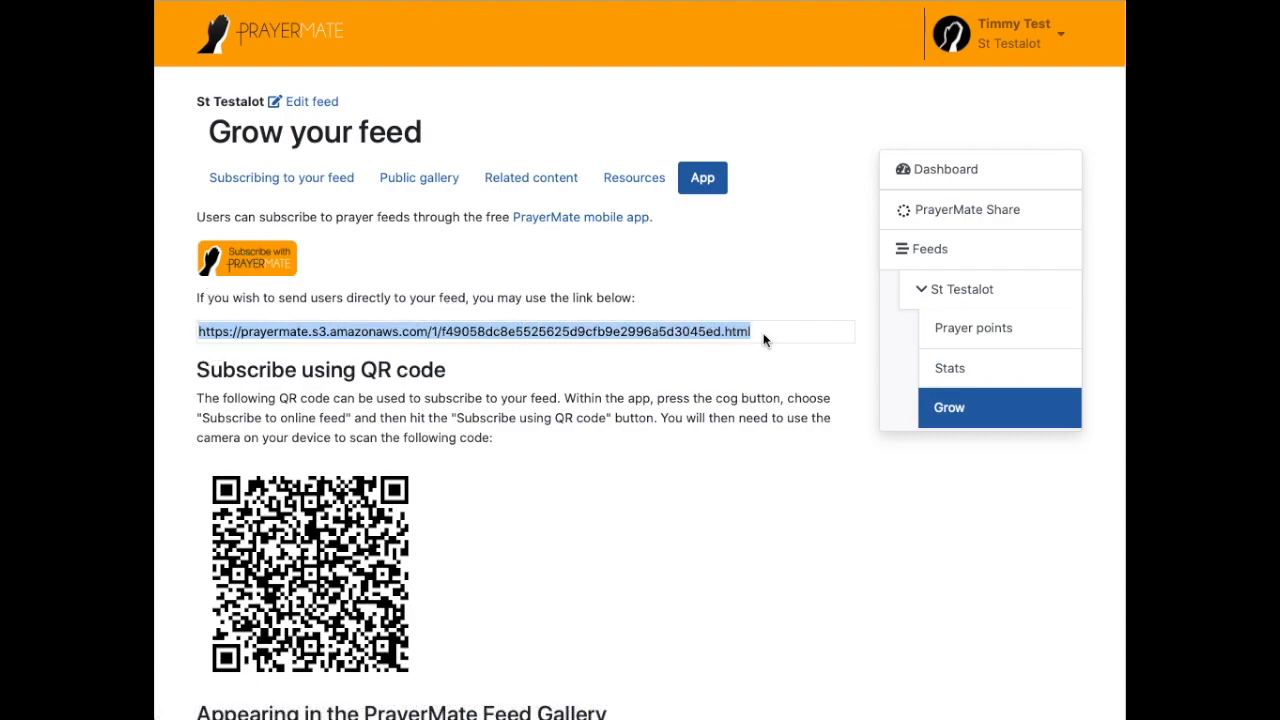
left_click(656, 357)
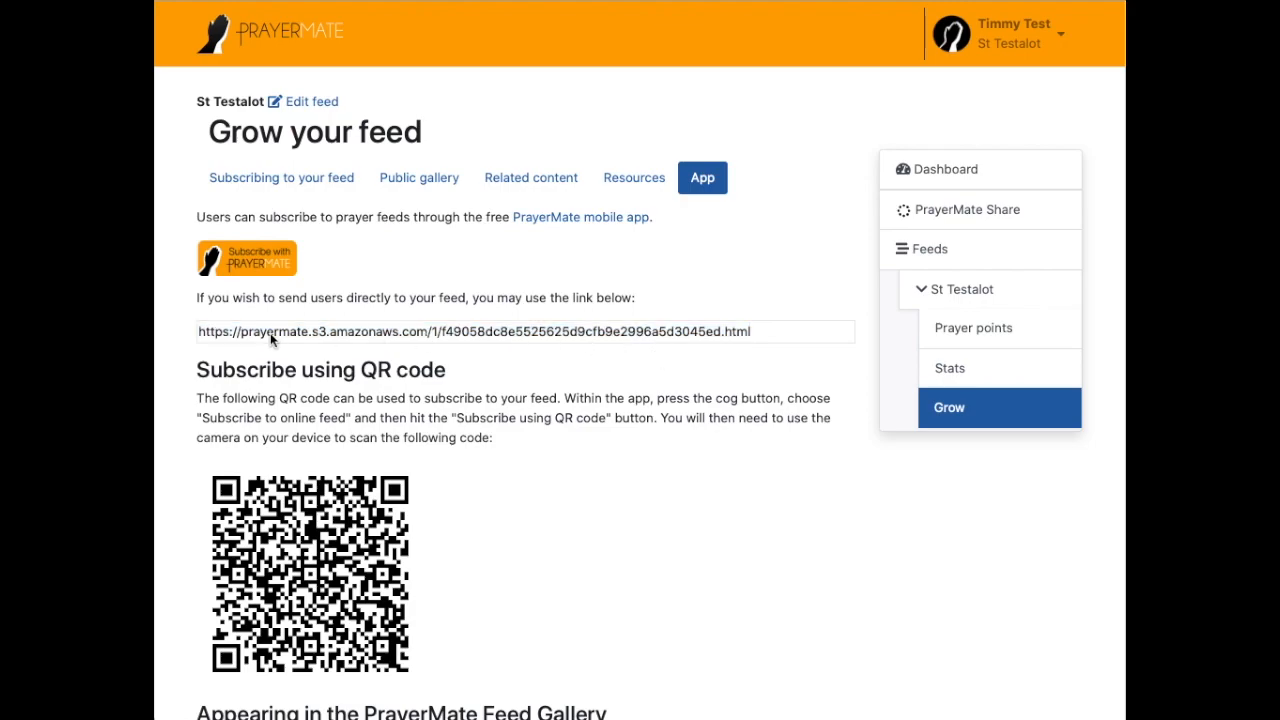
left_click_drag(203, 335, 770, 332)
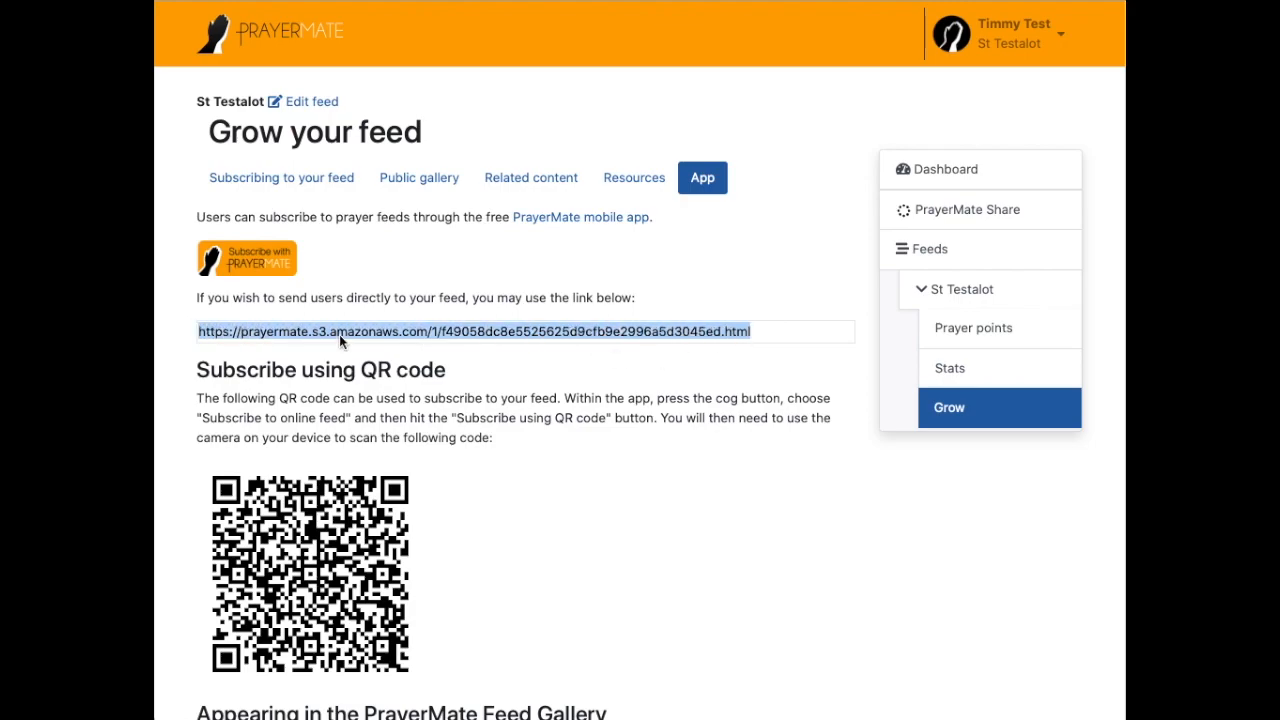
left_click(334, 398)
scroll(300, 420, "down", 1)
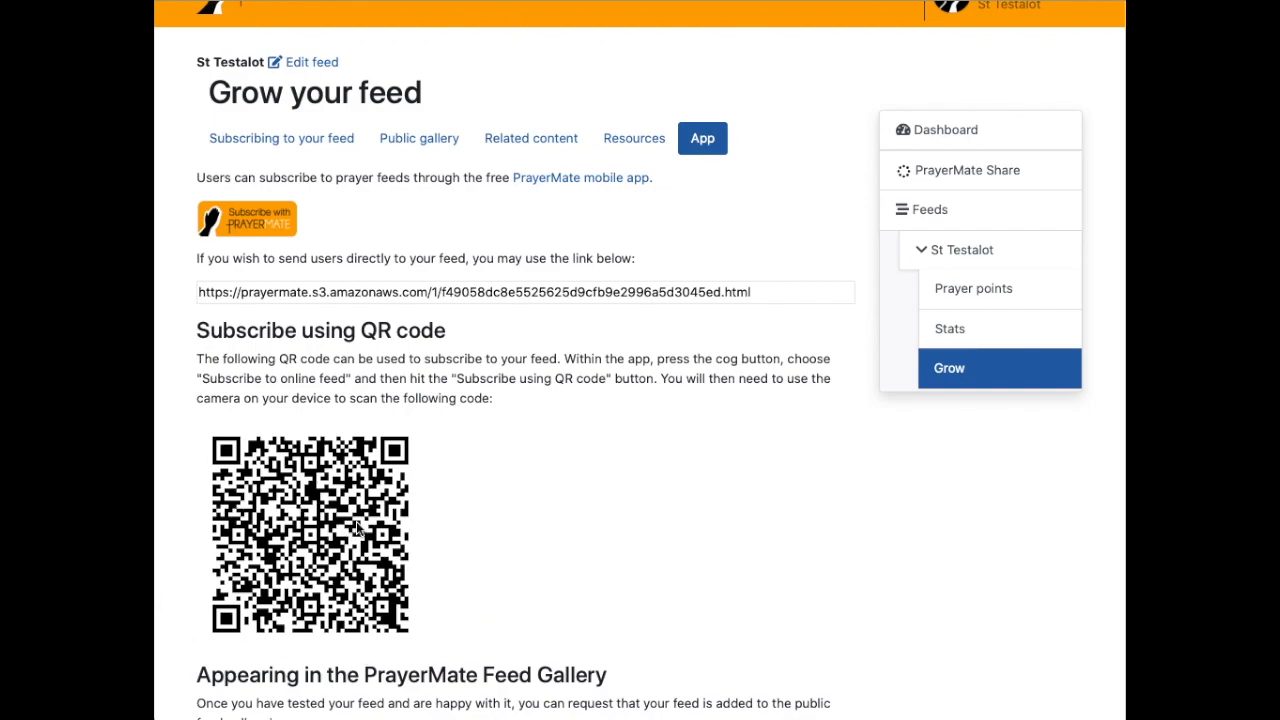
scroll(313, 497, "down", 1)
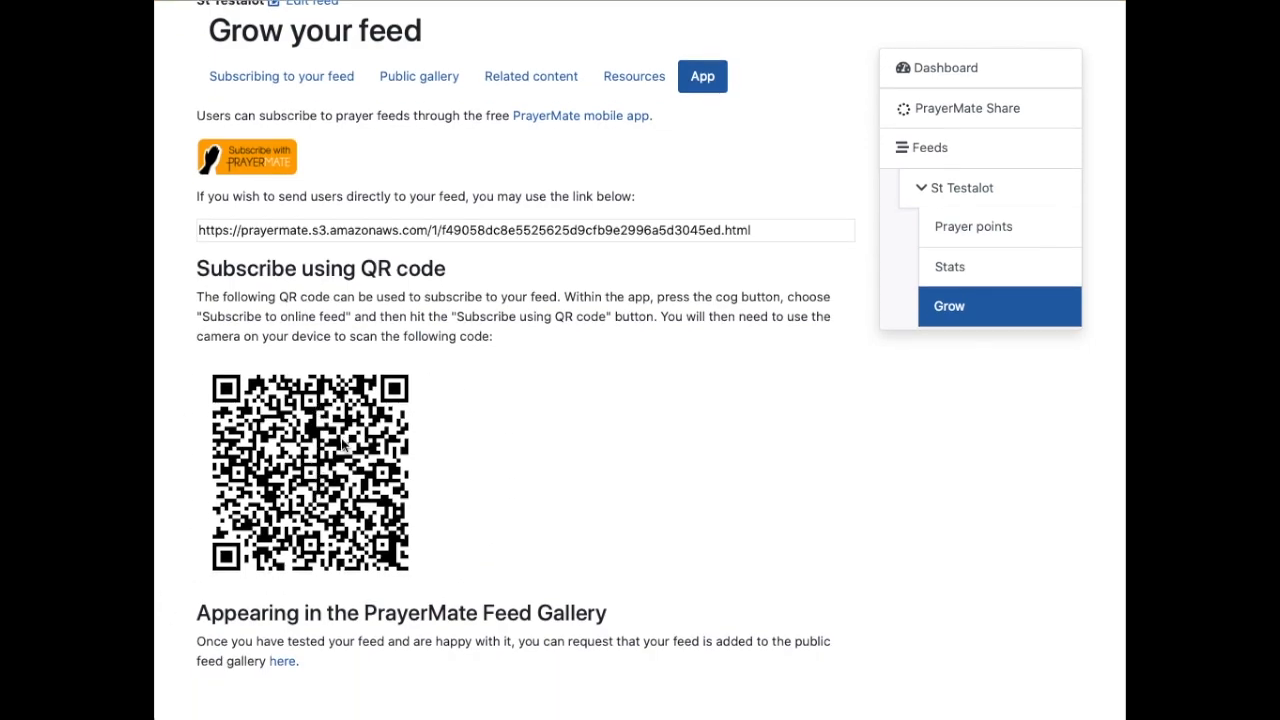
scroll(342, 450, "up", 1)
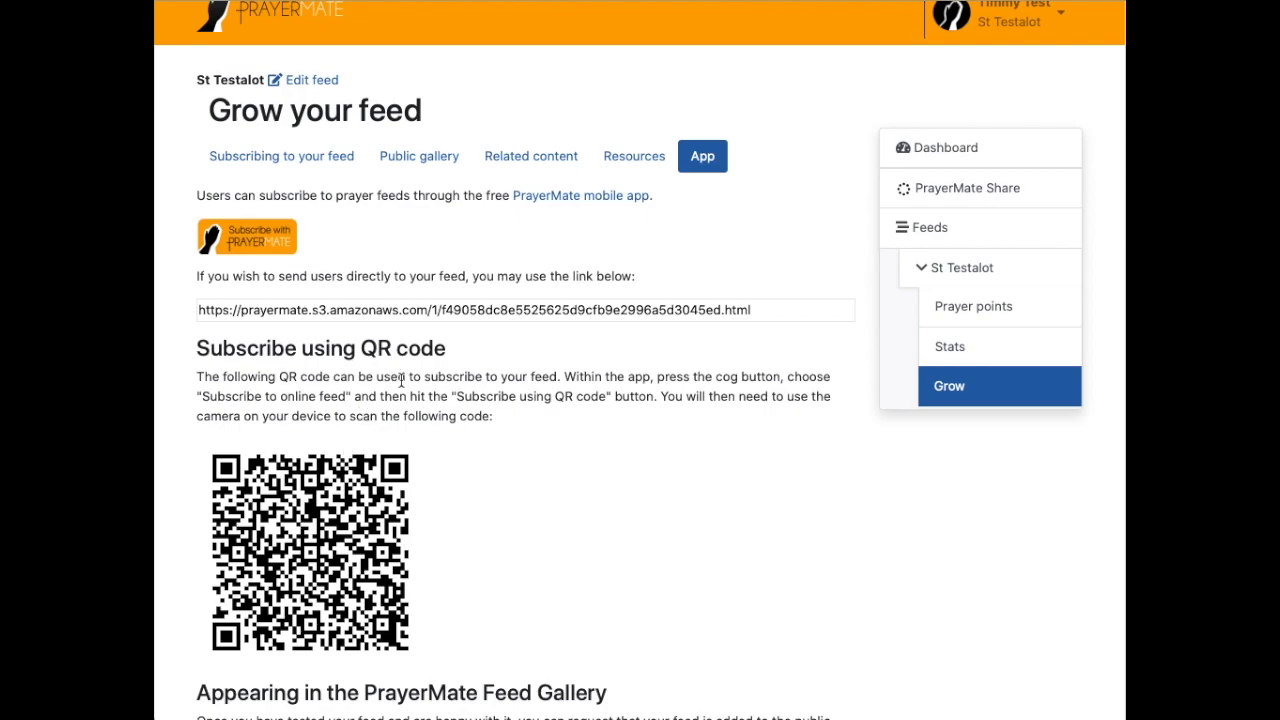
scroll(402, 378, "down", 2)
scroll(402, 378, "up", 2)
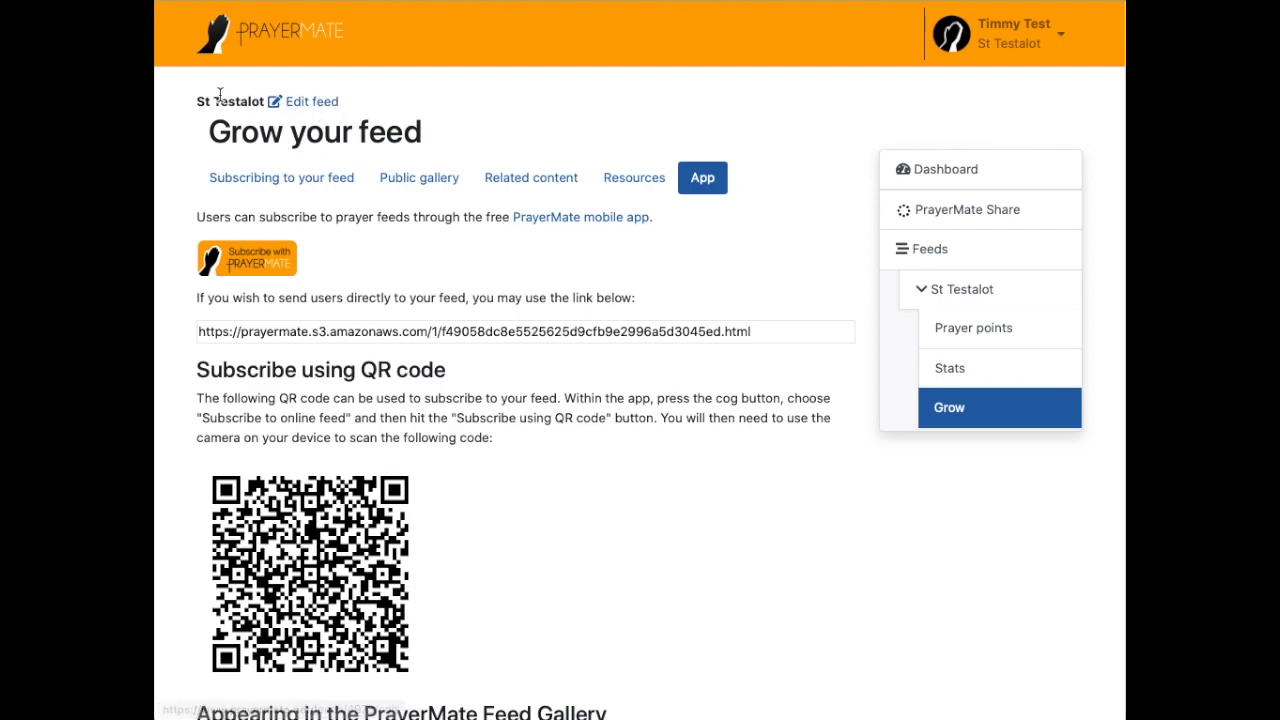
left_click_drag(212, 101, 308, 108)
Step: Give the St Testalot feed the description 'St Testalot is a quiet church in the countryside. We love Jesus!'
left_click(308, 104)
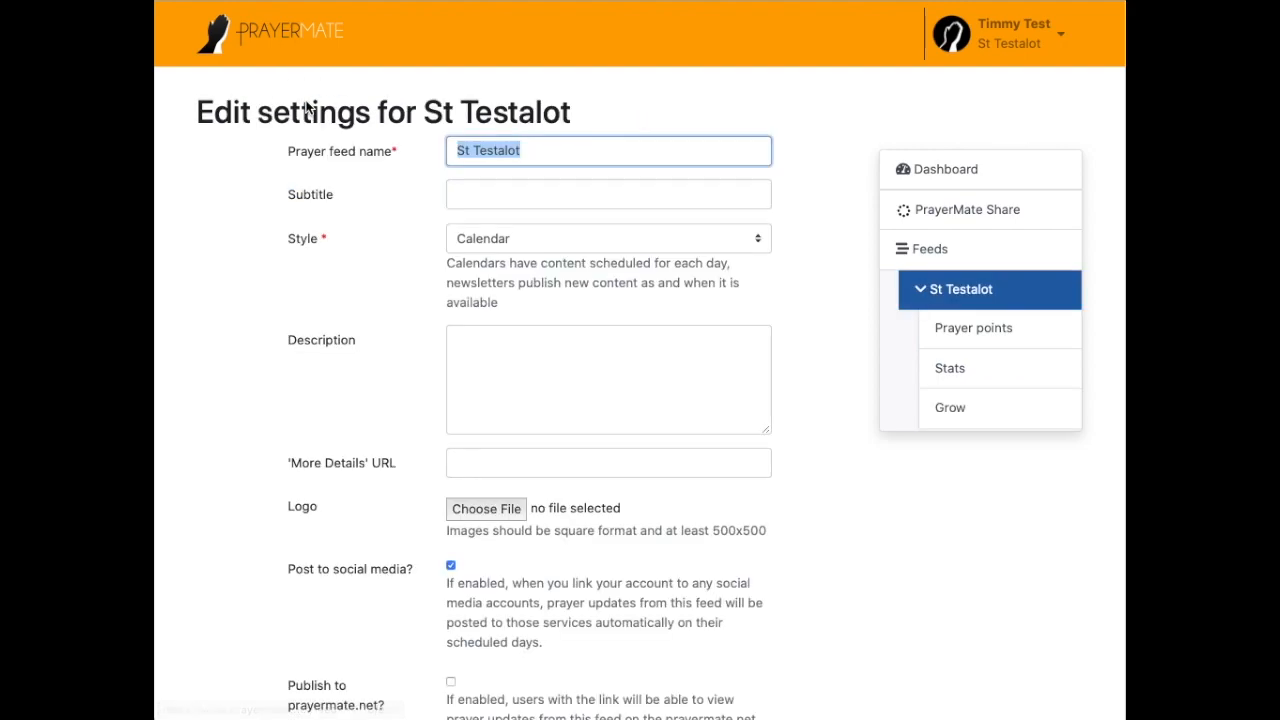
left_click(503, 339)
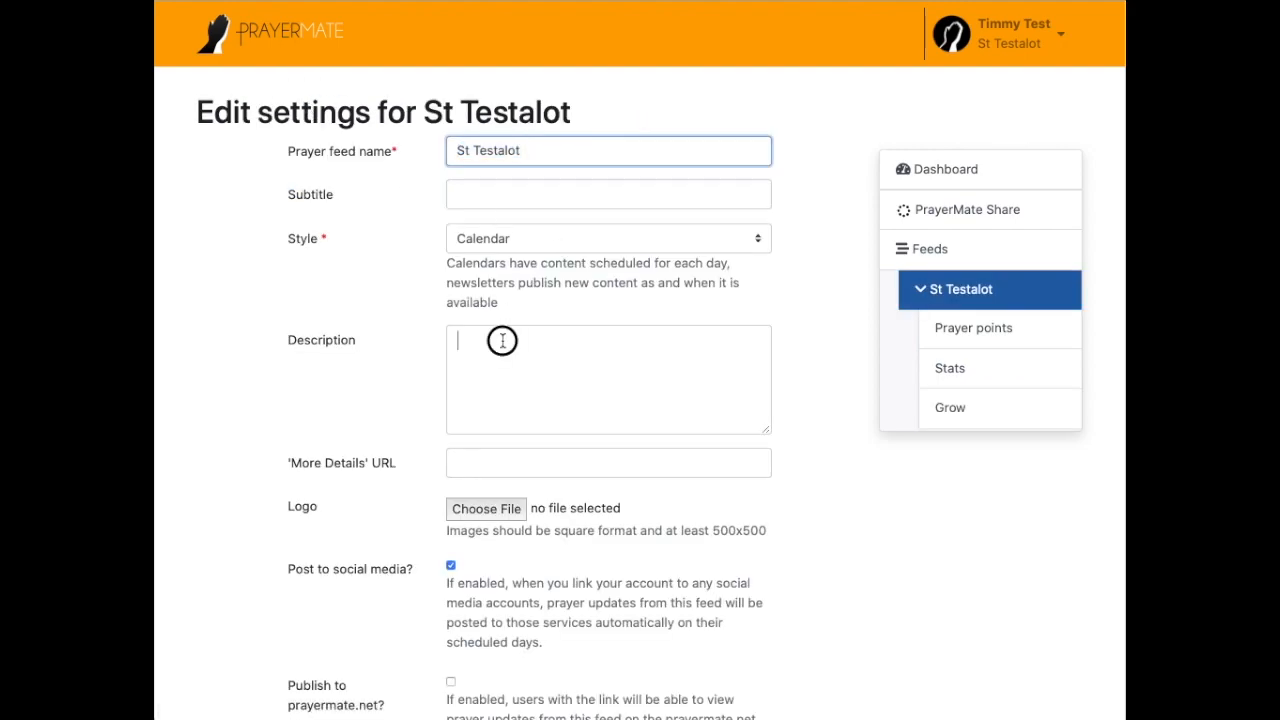
type("St Testalo")
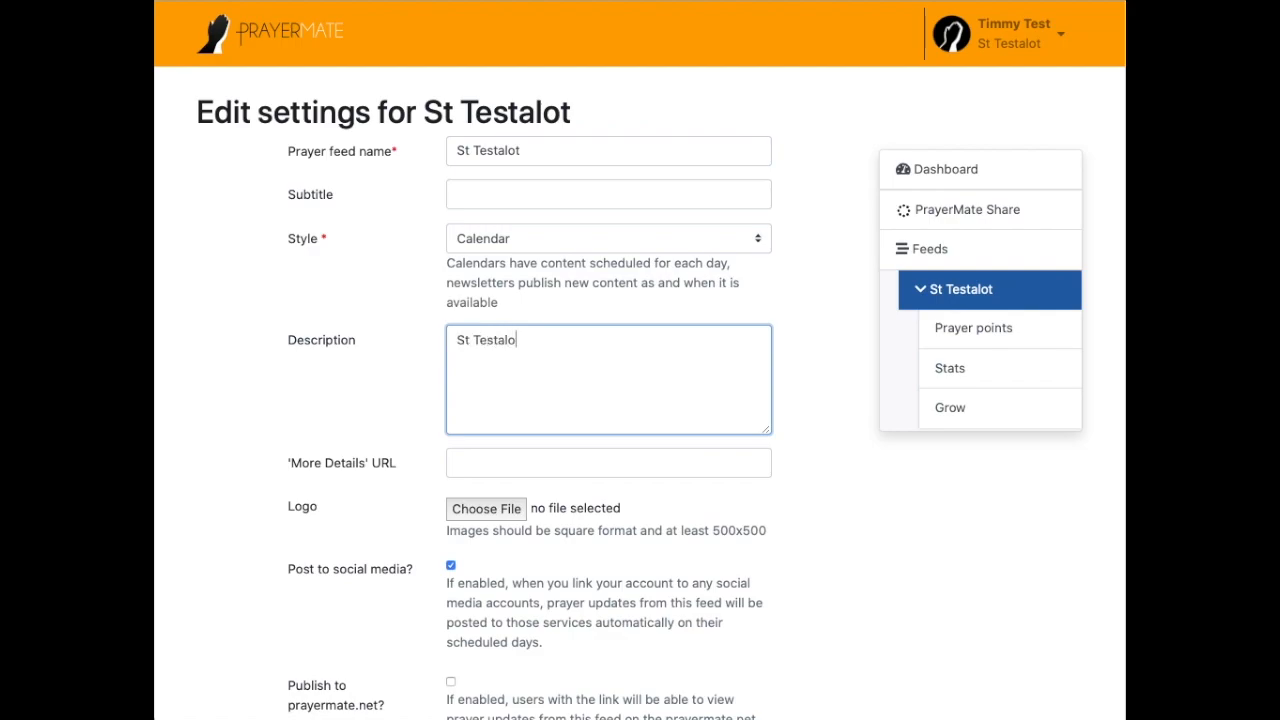
type("t is a quiet church in the")
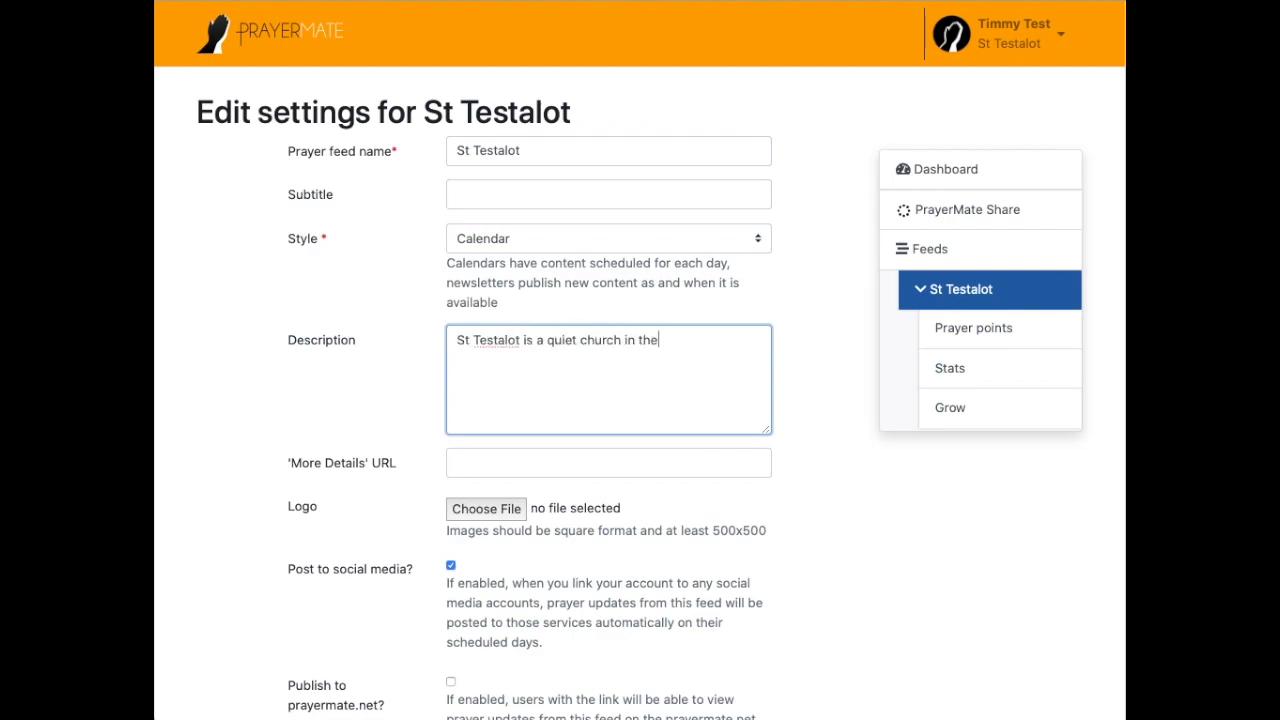
type(" countryside. We love Jesus!")
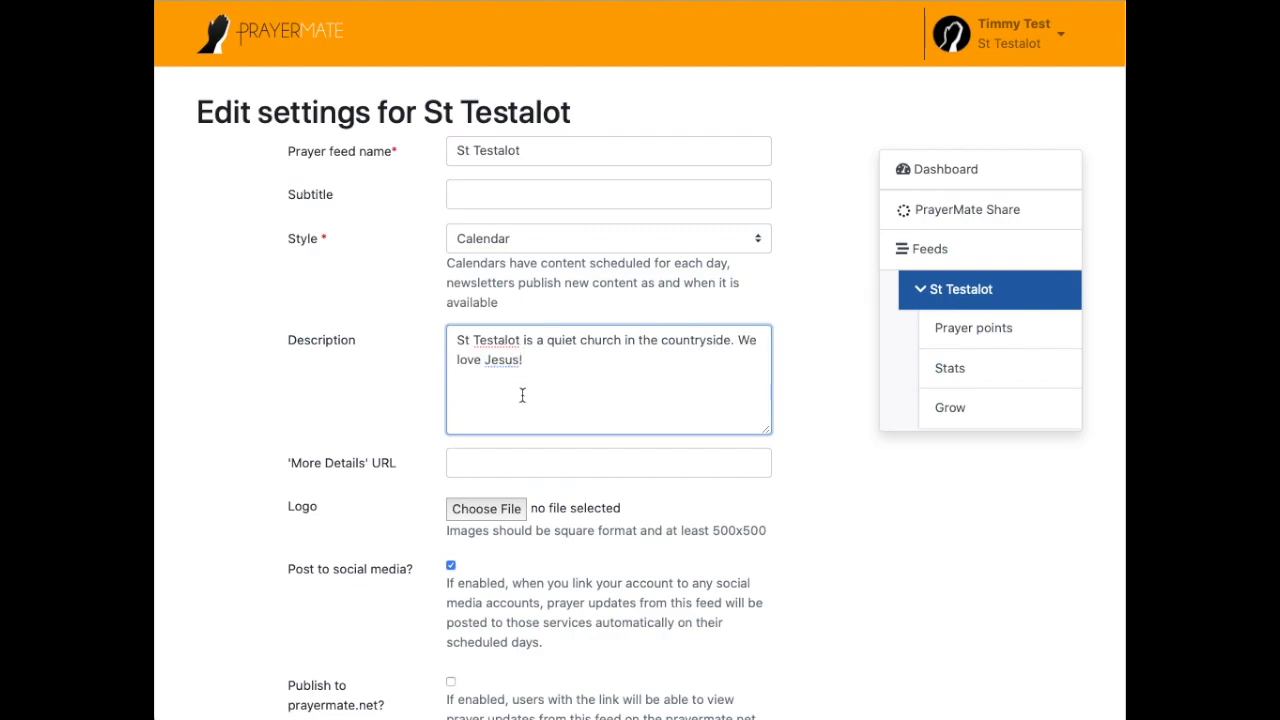
scroll(516, 386, "down", 1)
left_click(470, 360)
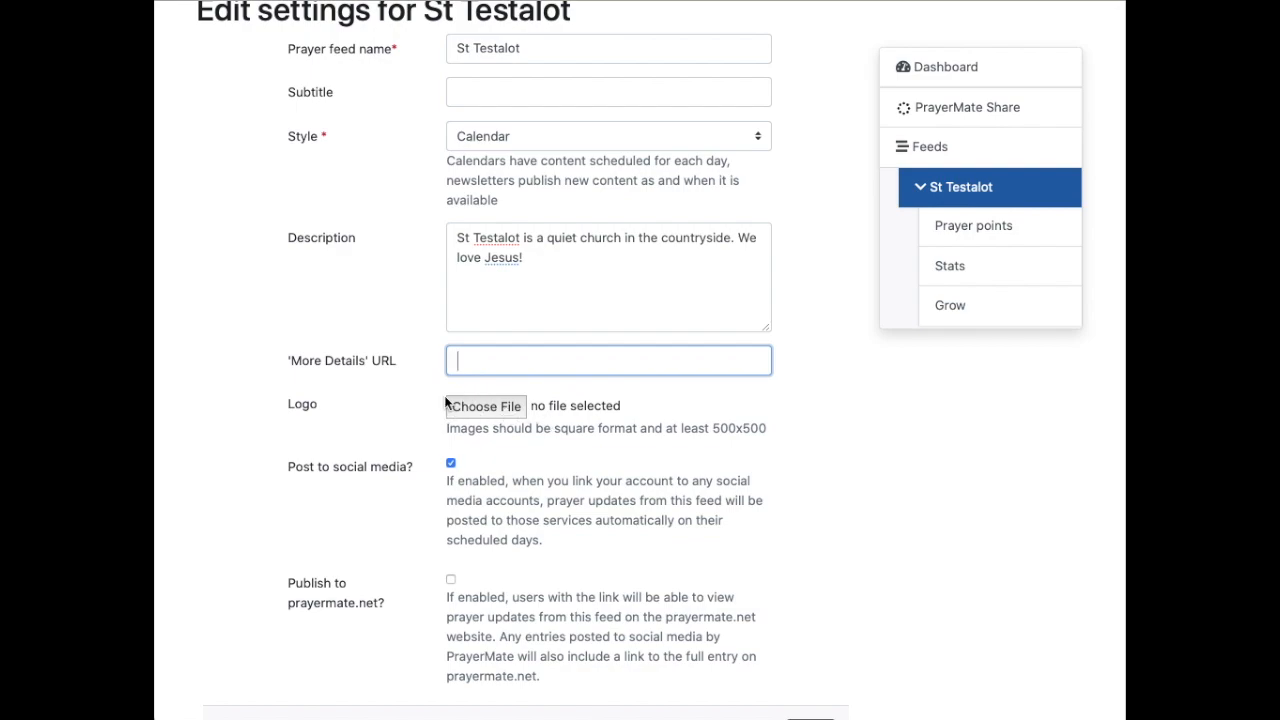
scroll(468, 392, "down", 1)
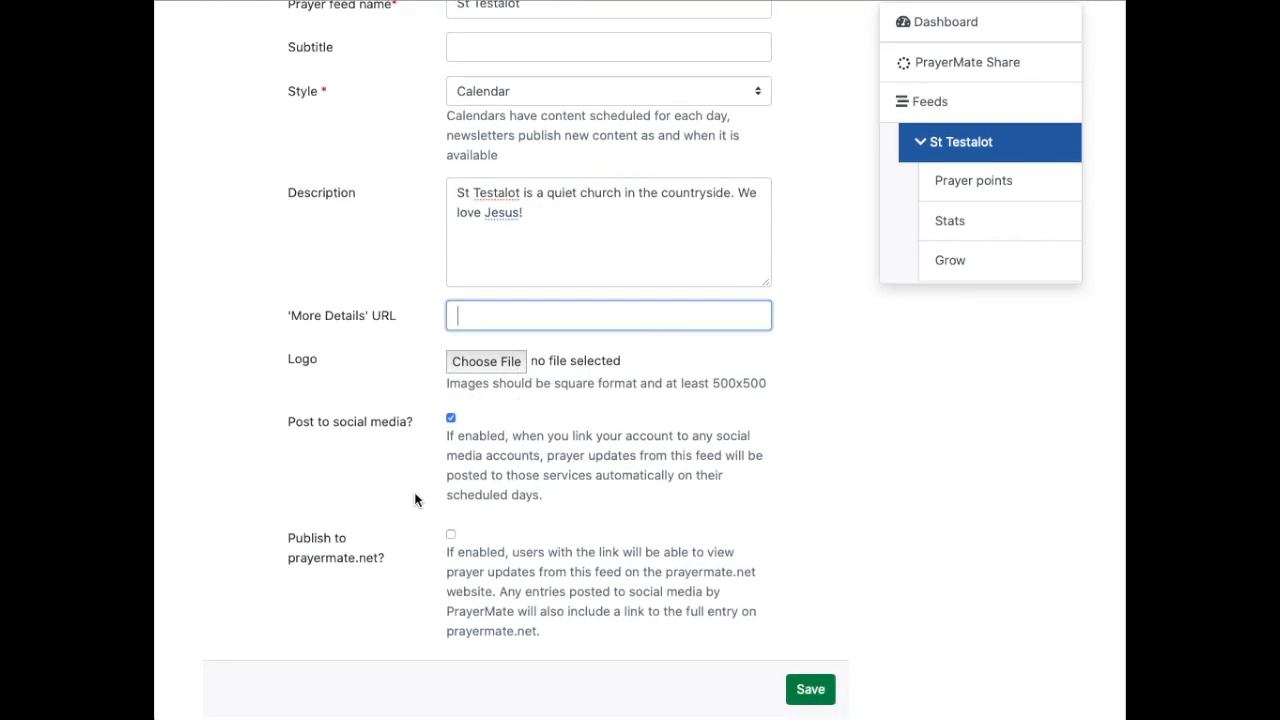
Step: Toggle the feed's option for posting to social media
left_click_drag(293, 421, 409, 418)
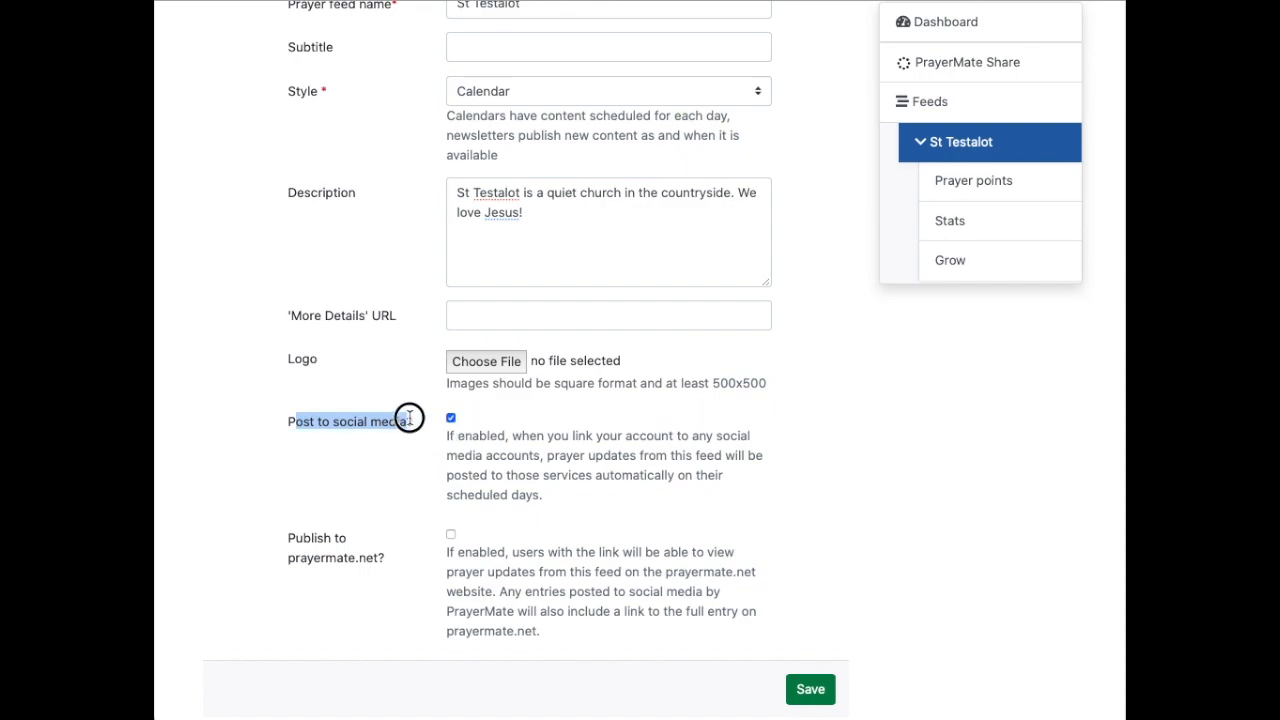
left_click(451, 421)
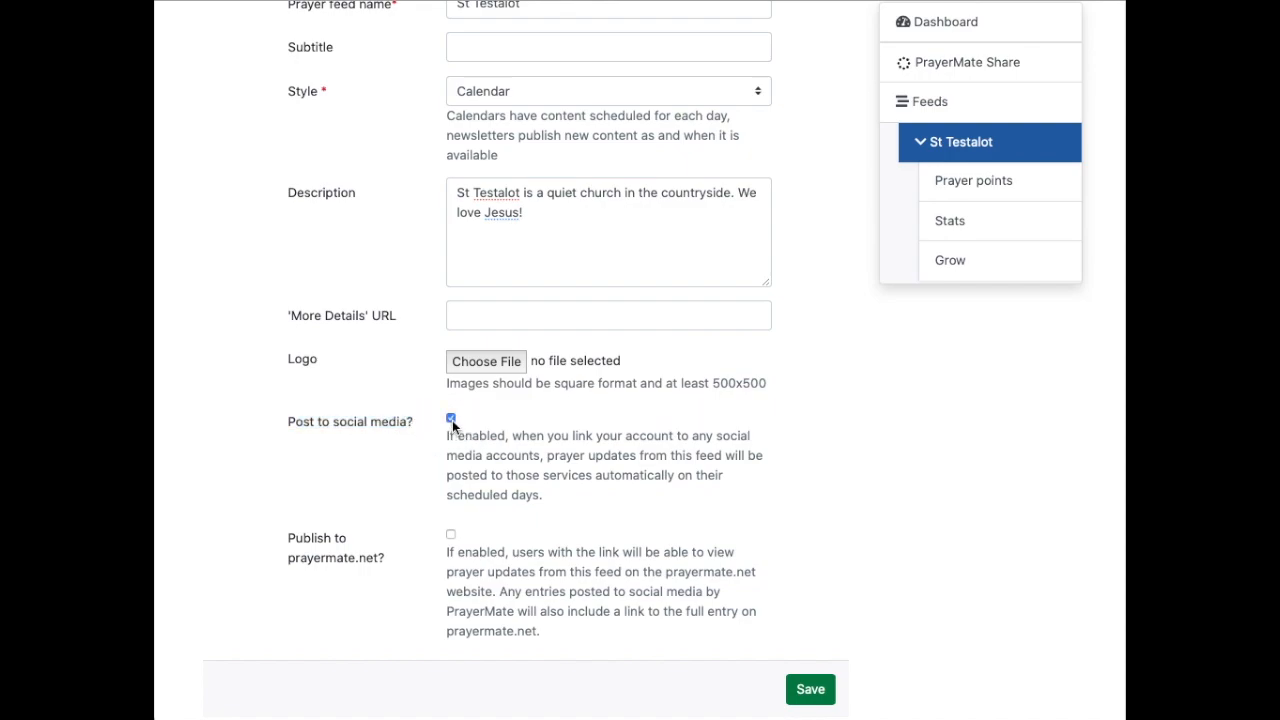
scroll(494, 428, "up", 2)
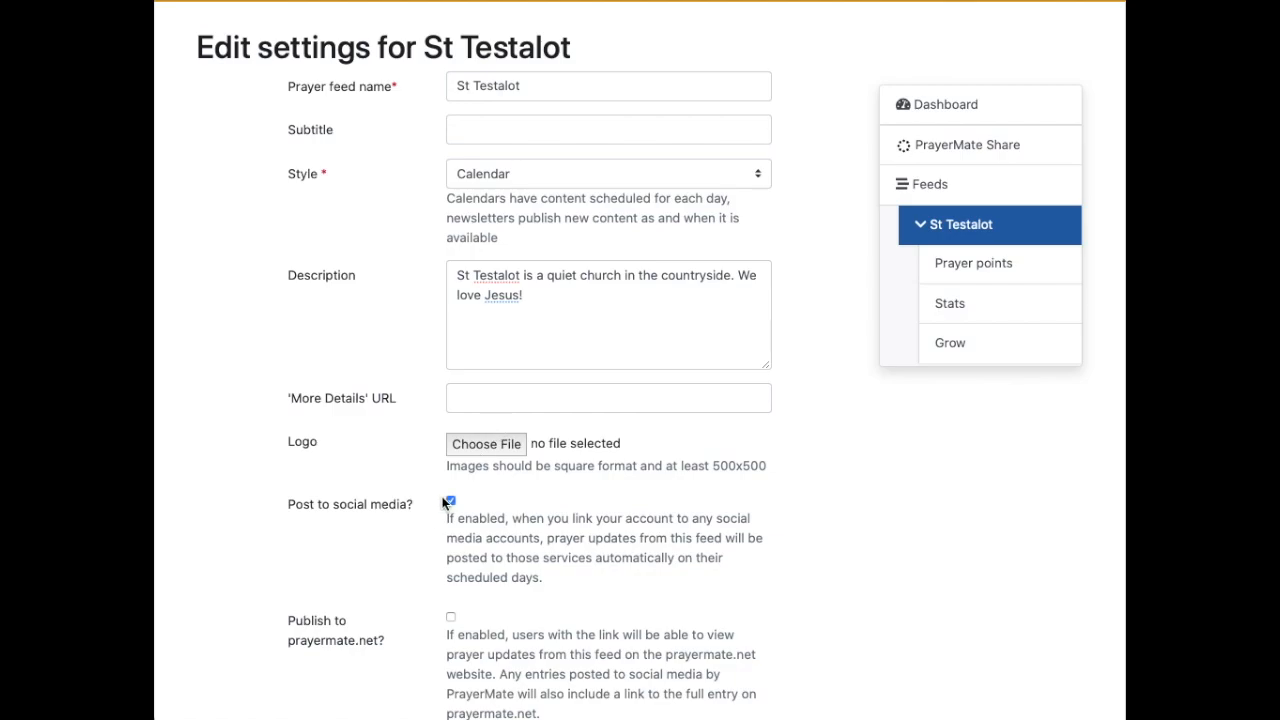
scroll(446, 503, "up", 1)
scroll(449, 500, "down", 3)
scroll(449, 500, "up", 3)
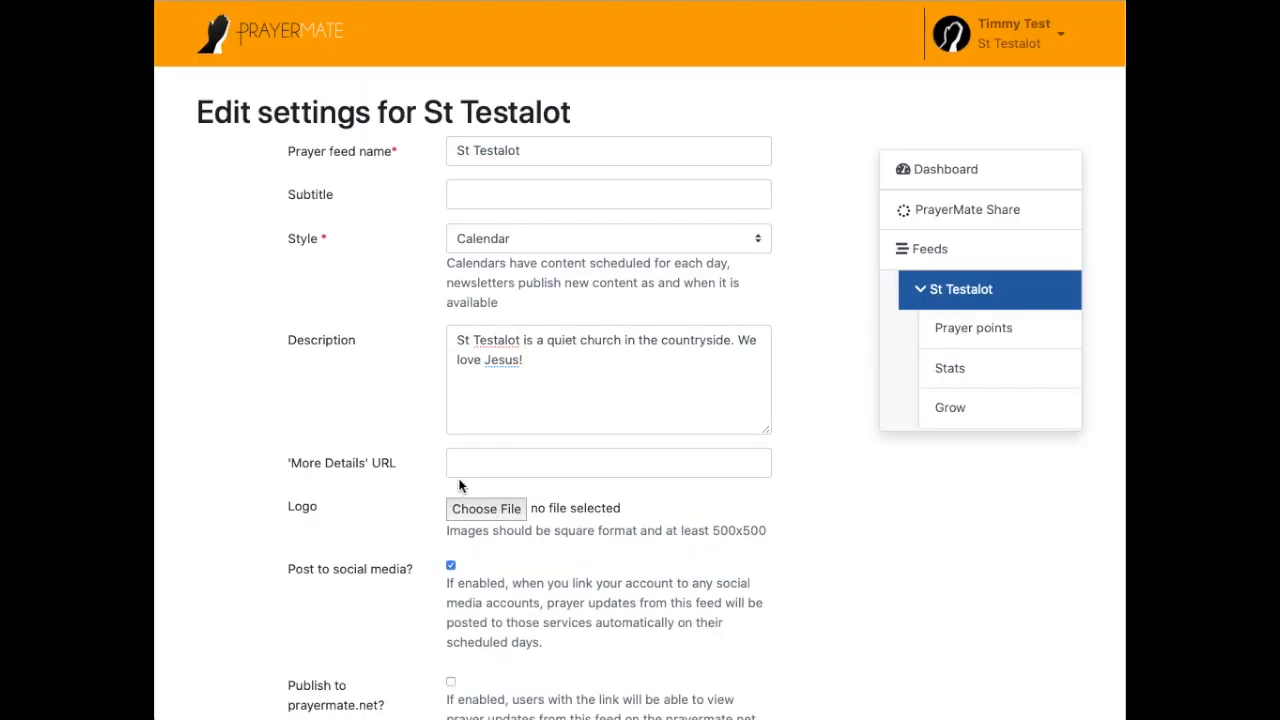
left_click(1012, 32)
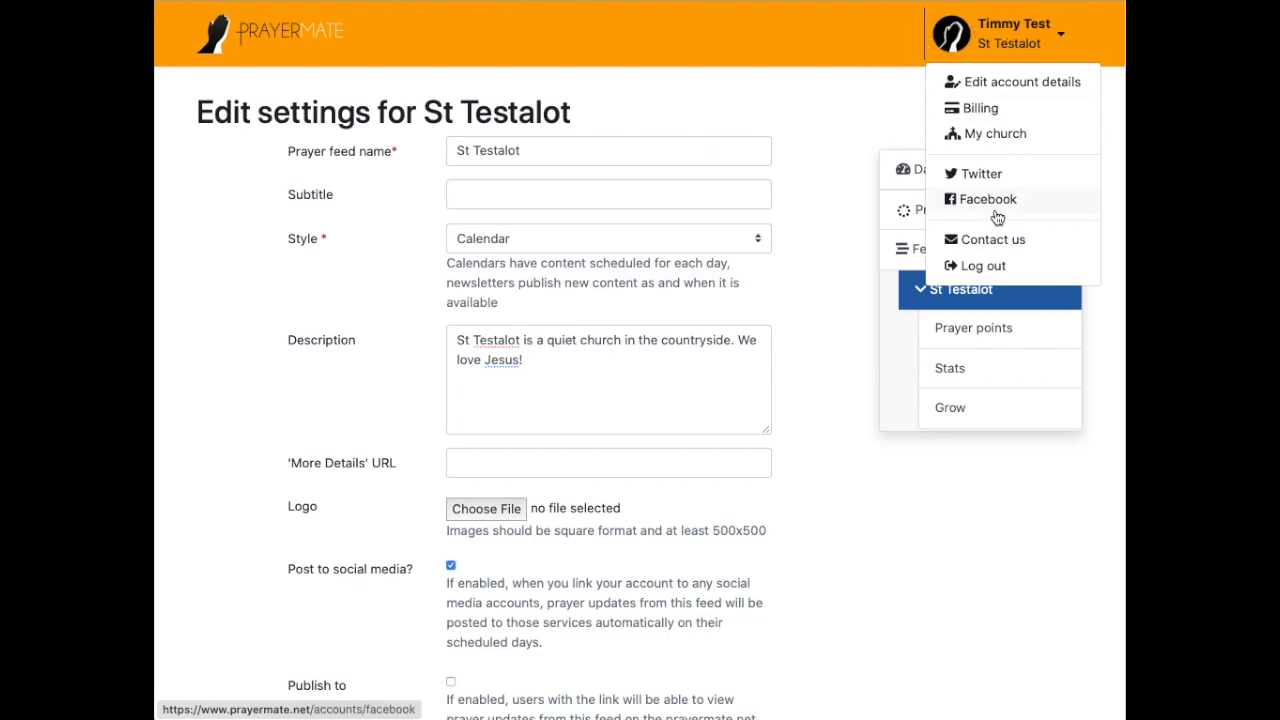
left_click(792, 465)
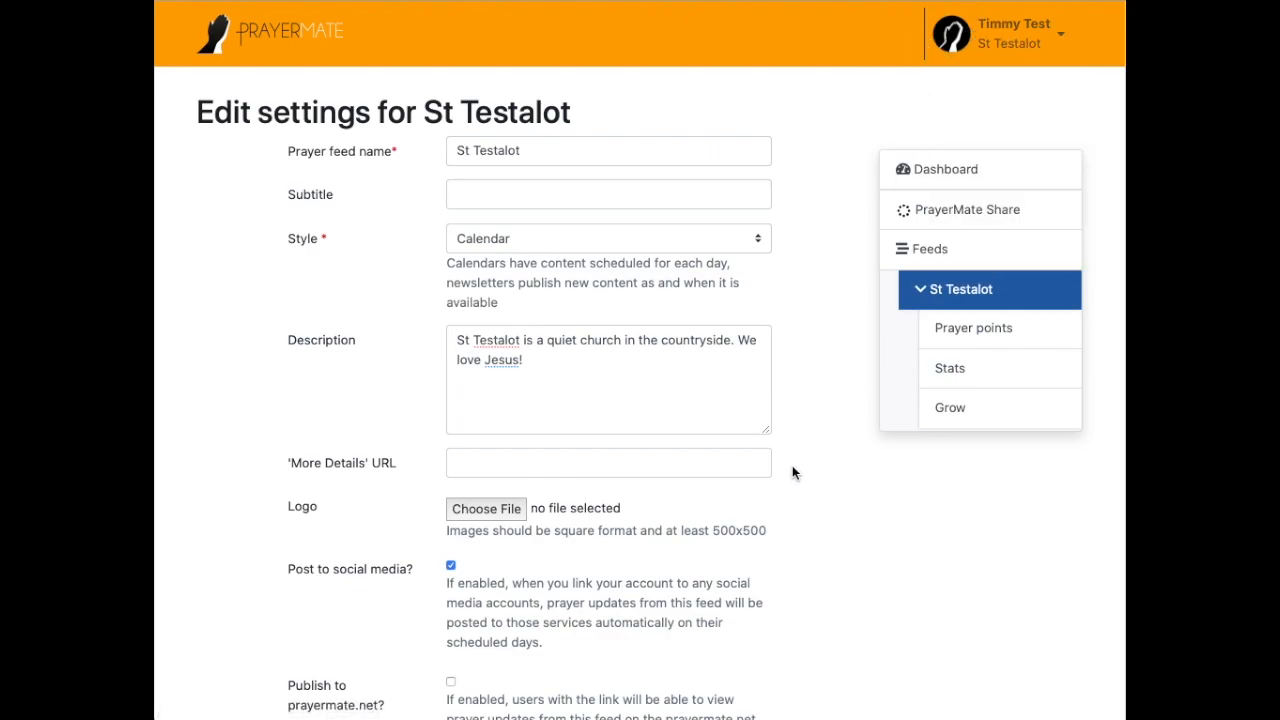
Step: Enable publishing to prayermate.net, keep social media posting on, and save the feed
scroll(791, 462, "down", 2)
left_click(324, 514)
scroll(330, 520, "down", 1)
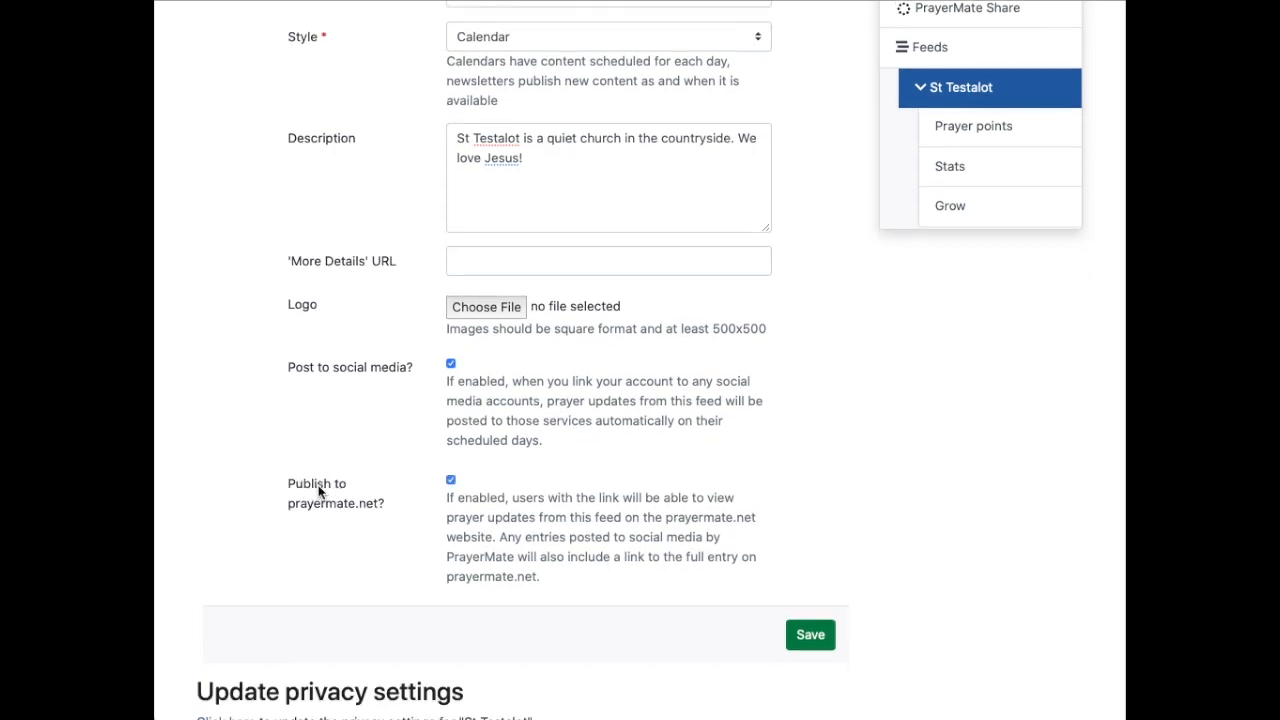
scroll(322, 486, "down", 1)
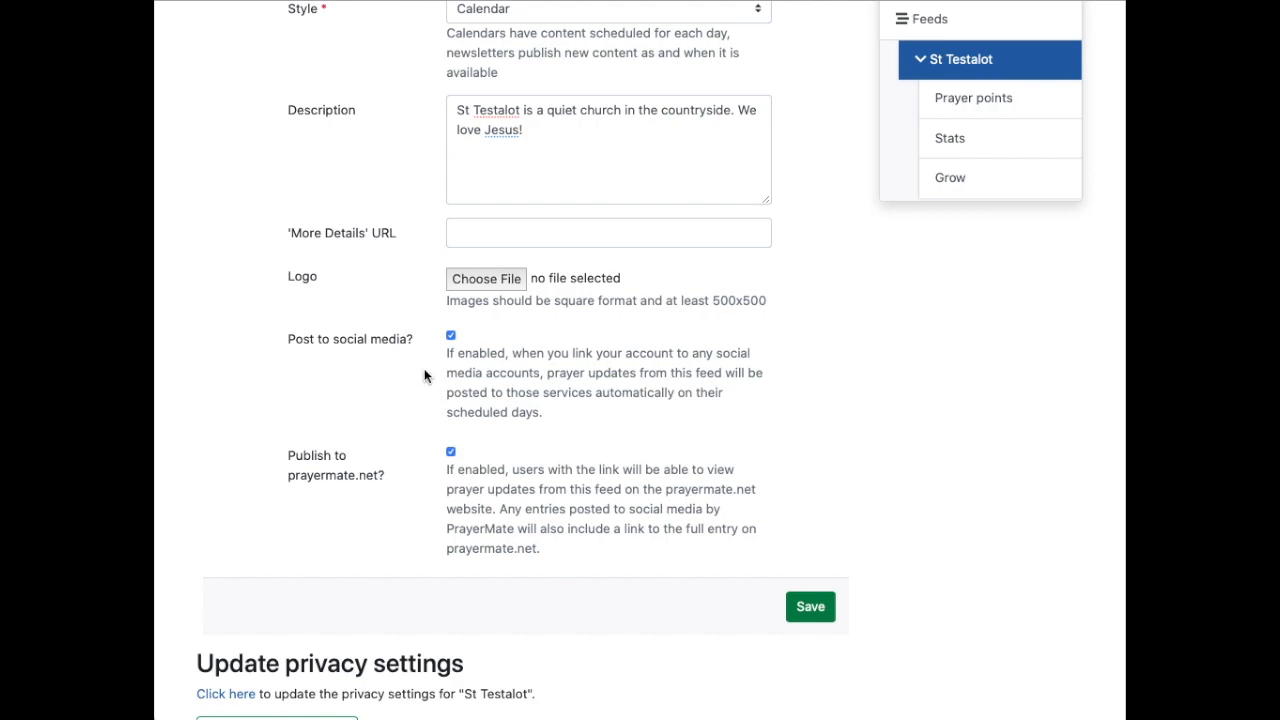
triple_click(416, 338)
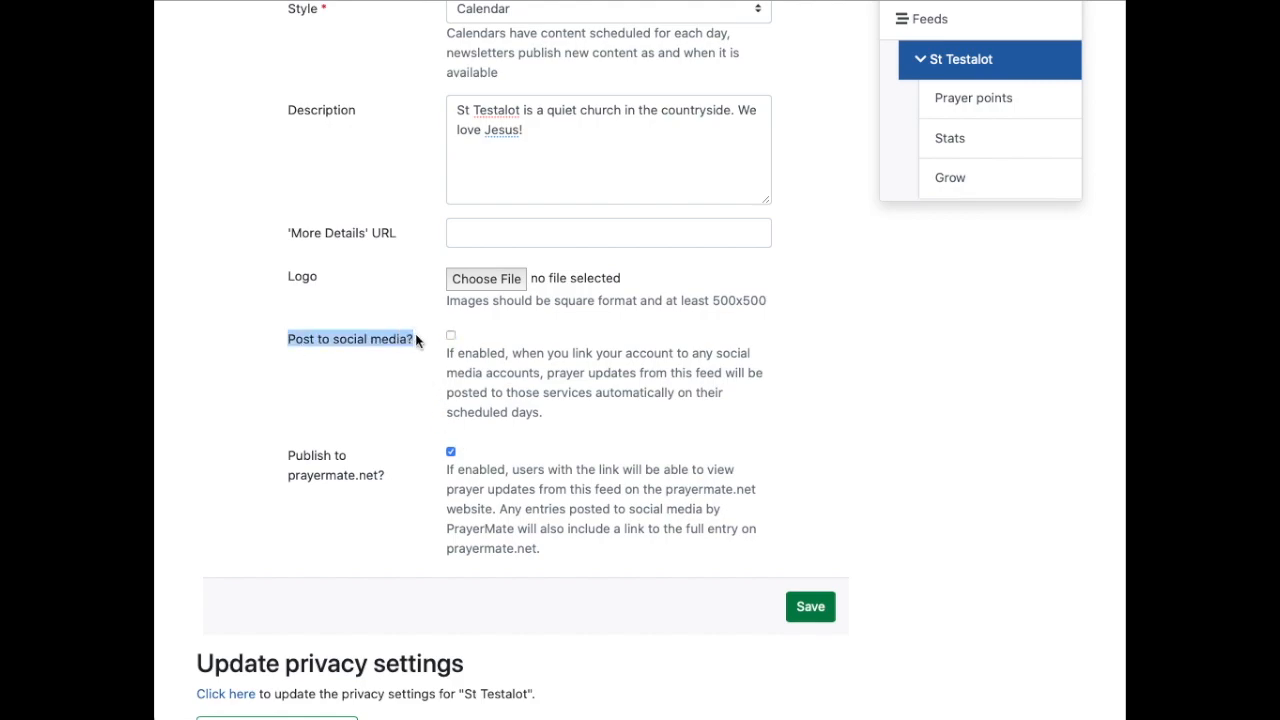
left_click(300, 339)
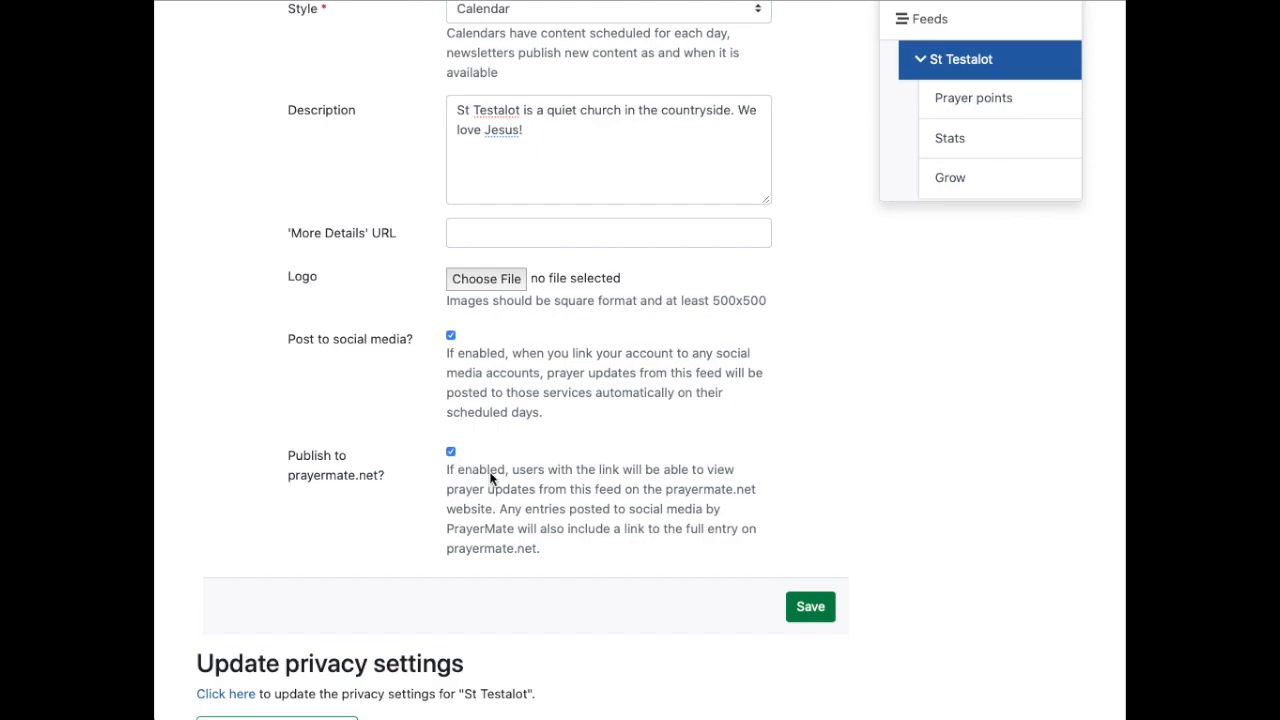
scroll(563, 509, "down", 2)
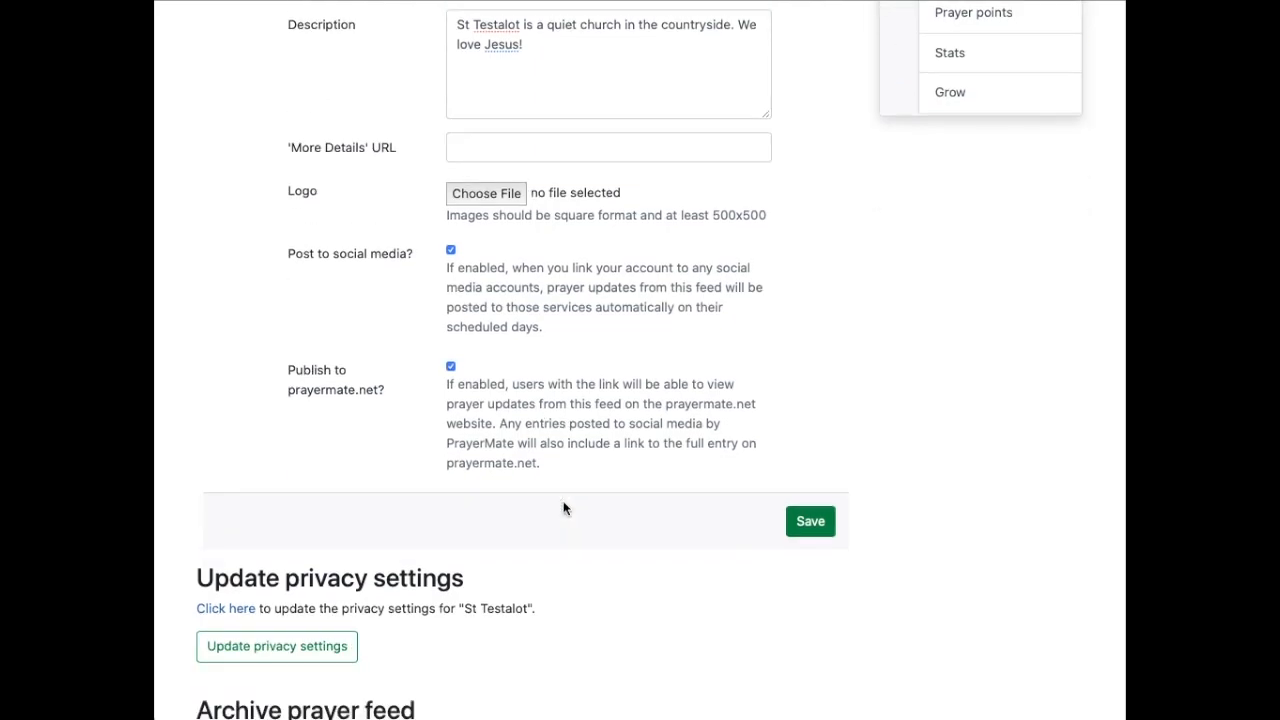
left_click(810, 522)
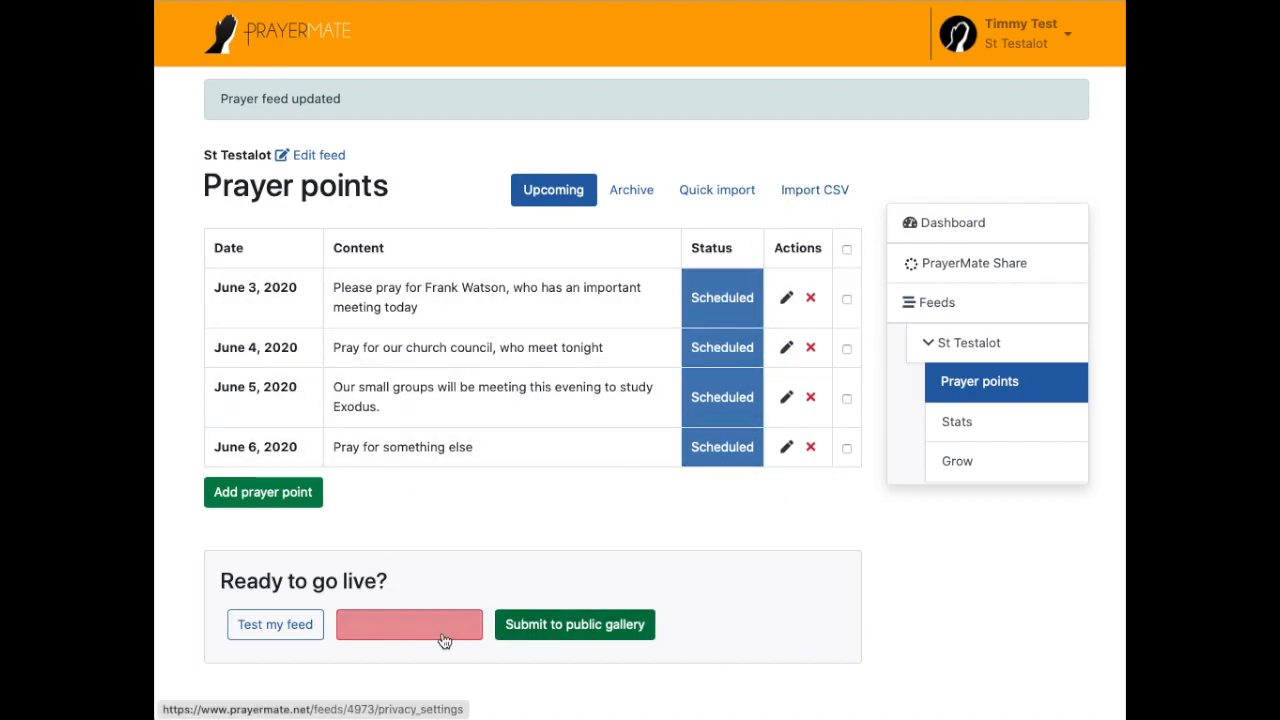
left_click(390, 622)
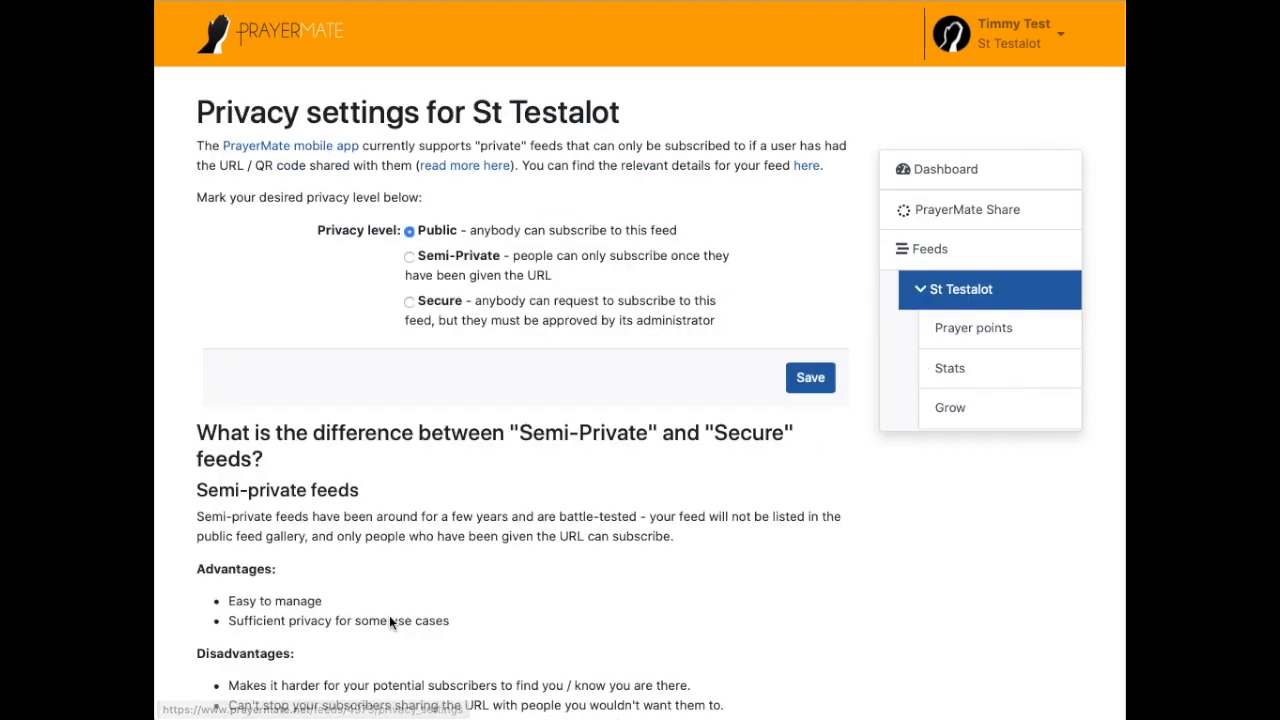
left_click(452, 257)
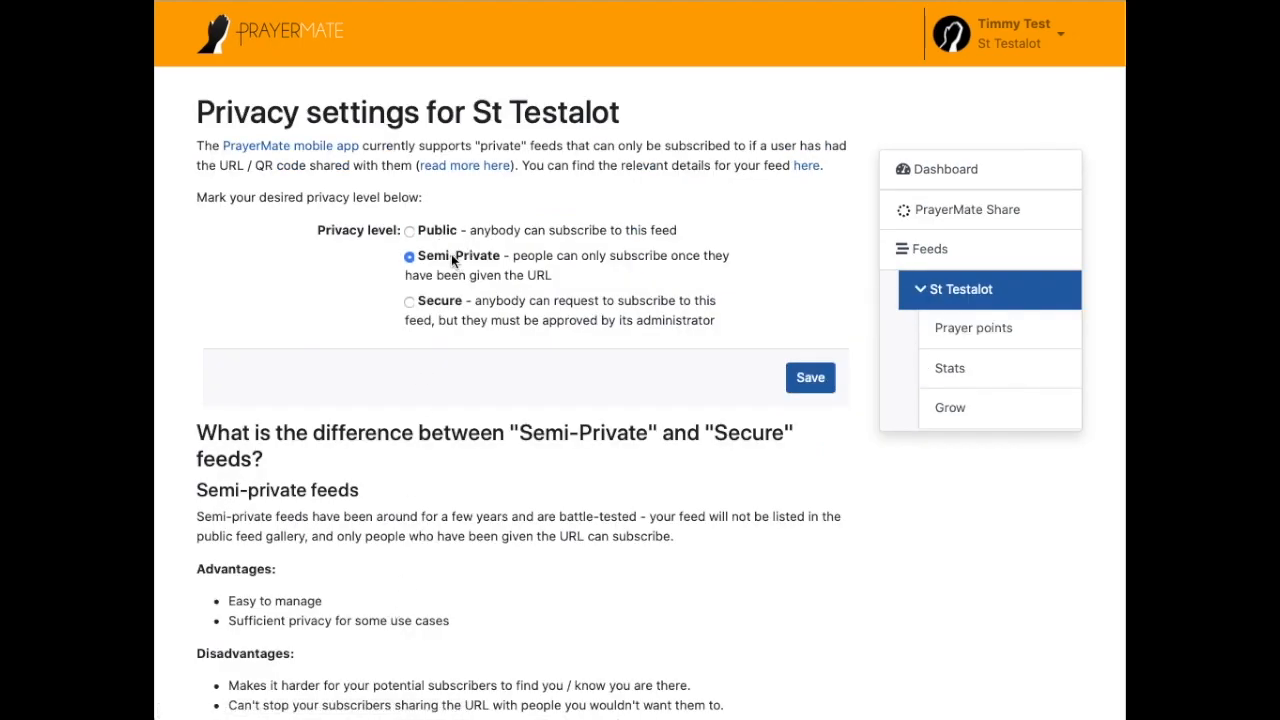
left_click_drag(513, 255, 591, 279)
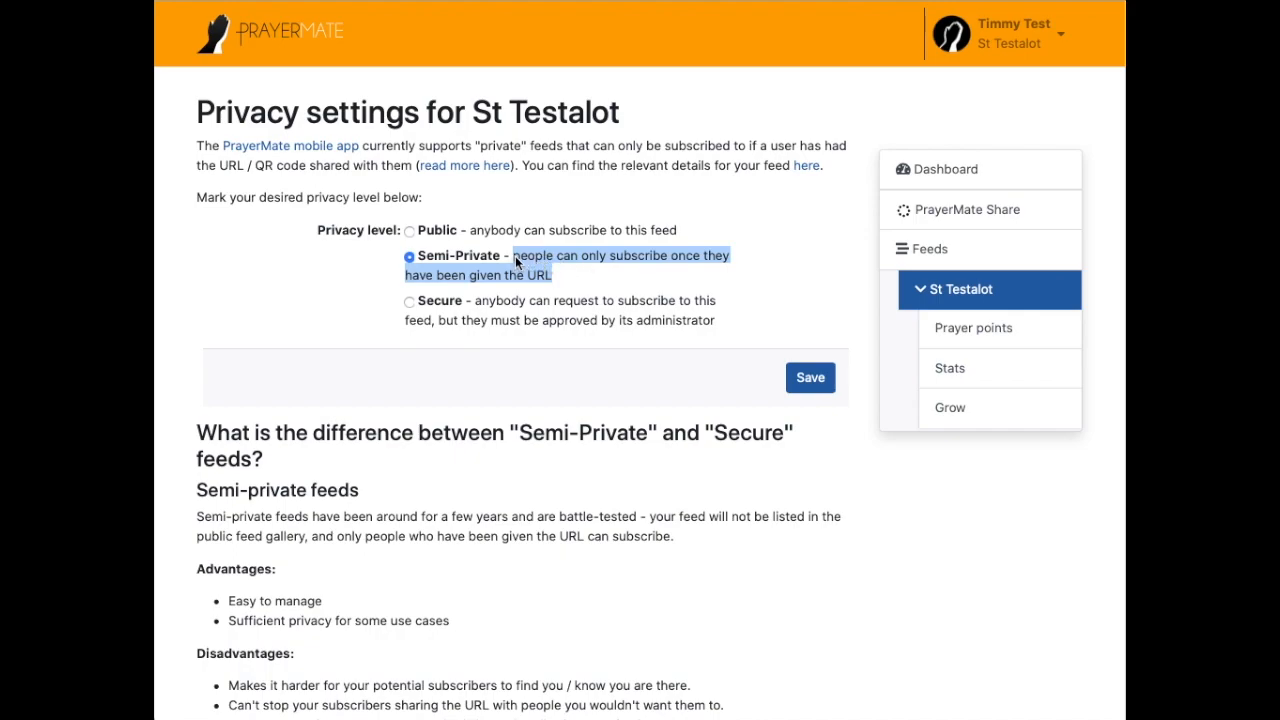
left_click(427, 308)
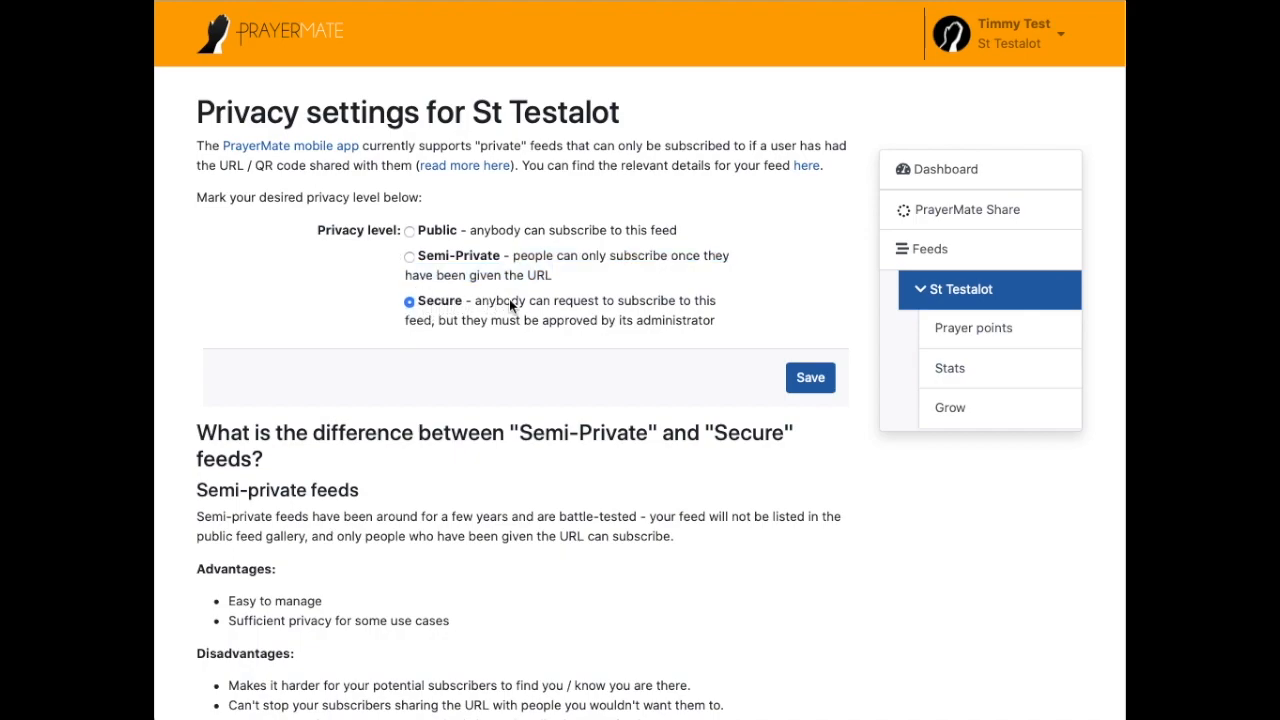
left_click_drag(497, 300, 725, 335)
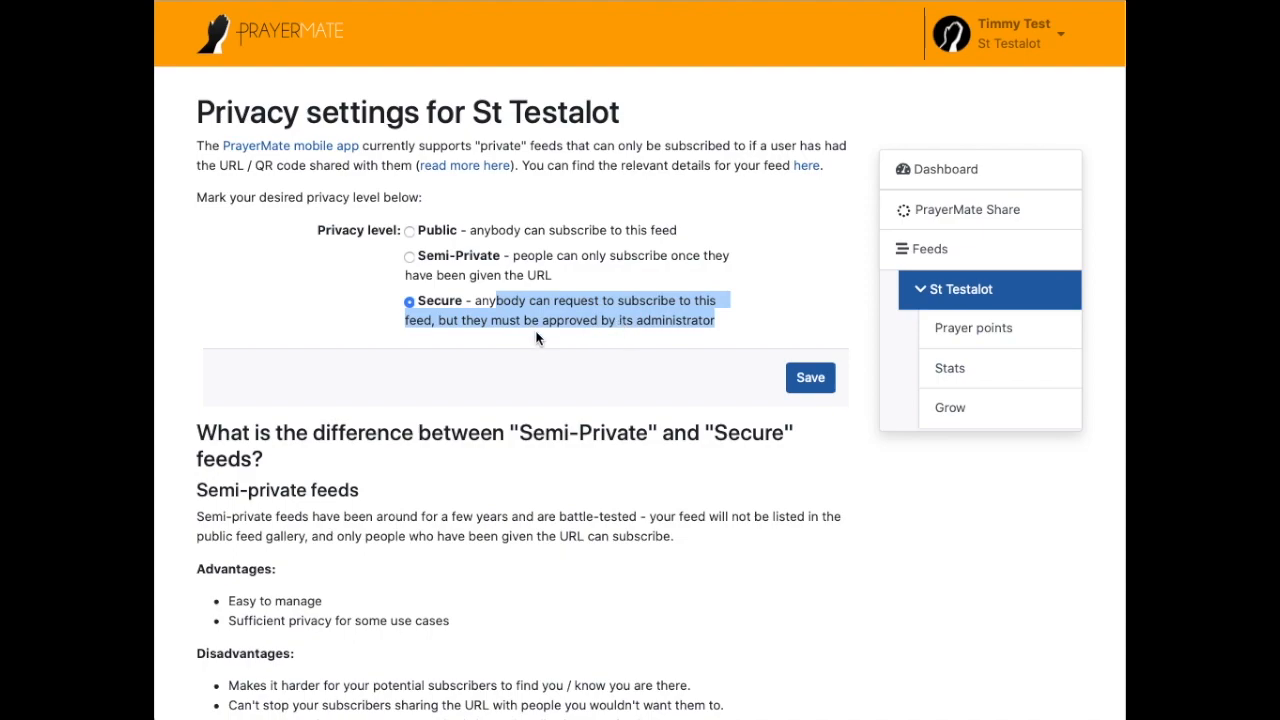
left_click_drag(476, 300, 745, 309)
left_click(622, 316)
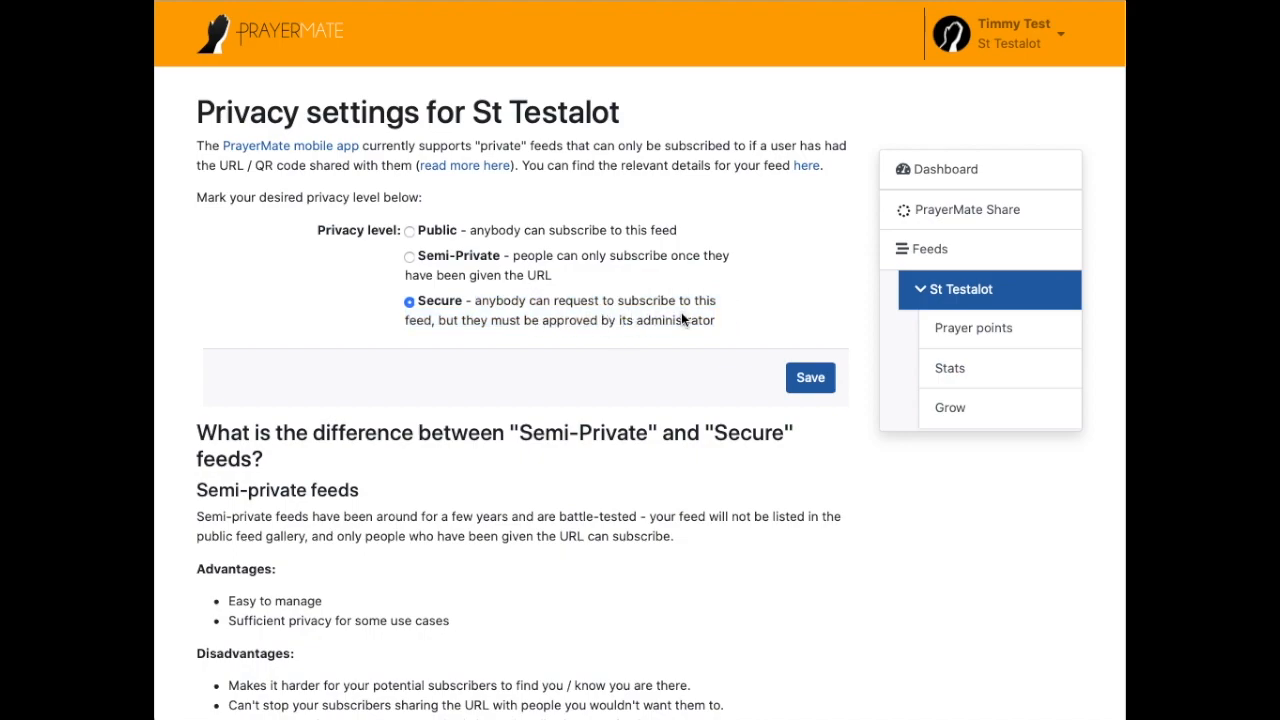
left_click(409, 232)
left_click(409, 256)
left_click(408, 300)
left_click(409, 231)
left_click(409, 257)
left_click(409, 302)
left_click(410, 231)
key("alt+Left")
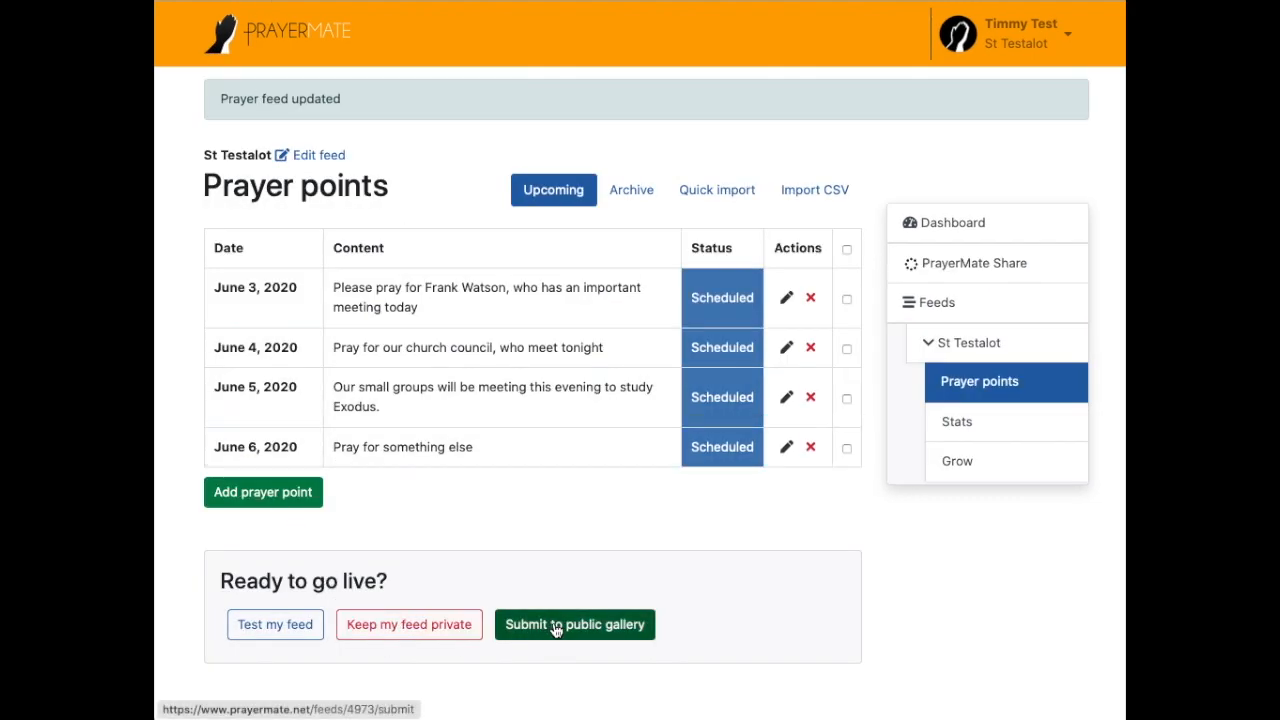
left_click(586, 632)
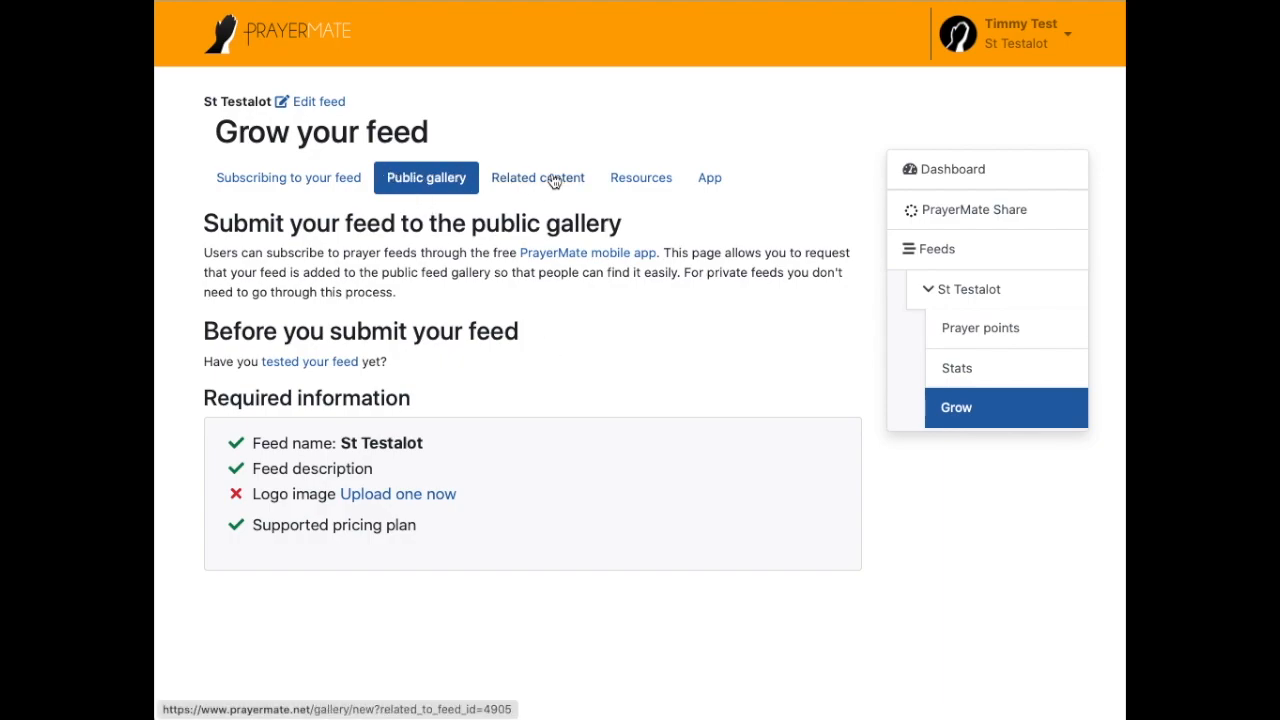
left_click(636, 177)
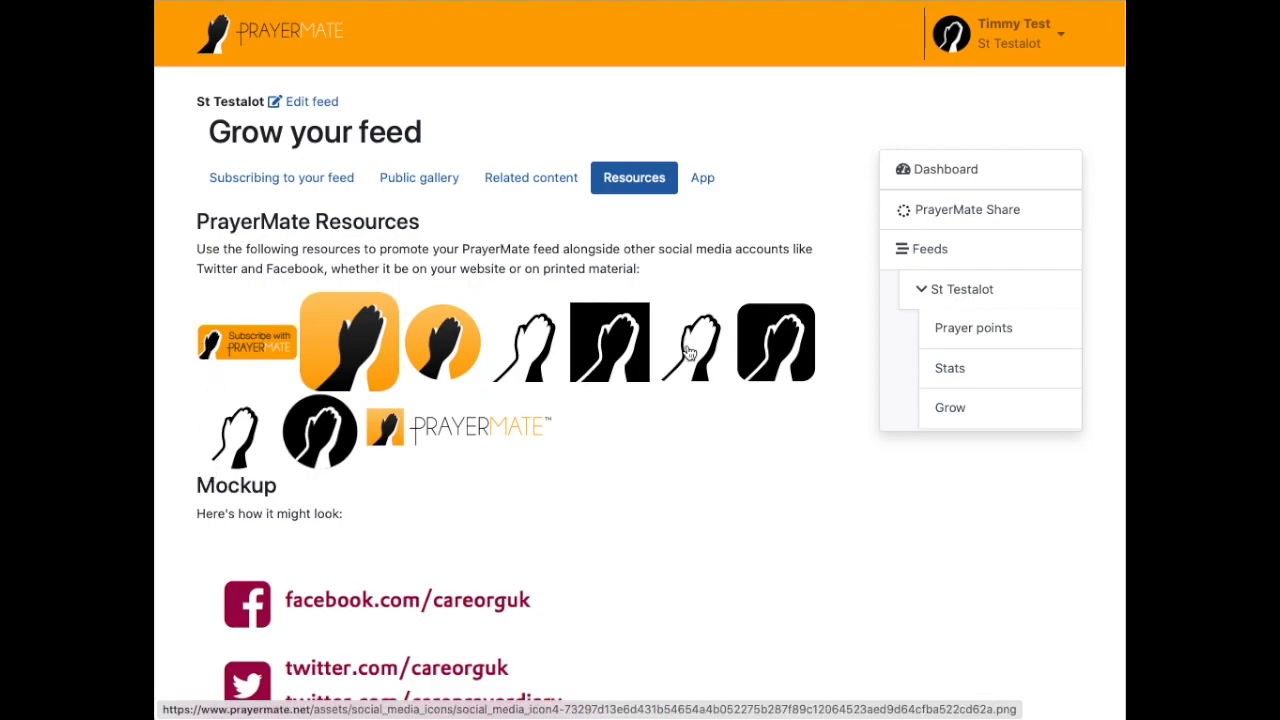
scroll(643, 411, "down", 6)
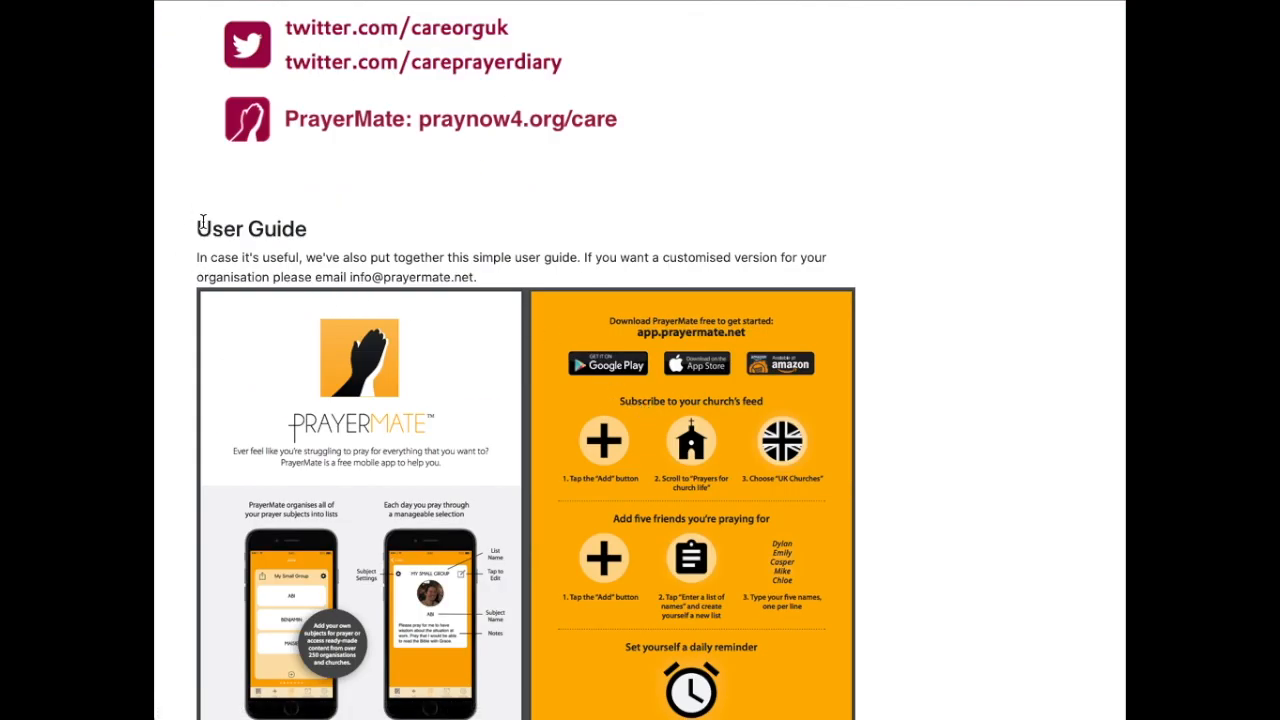
scroll(200, 240, "down", 2)
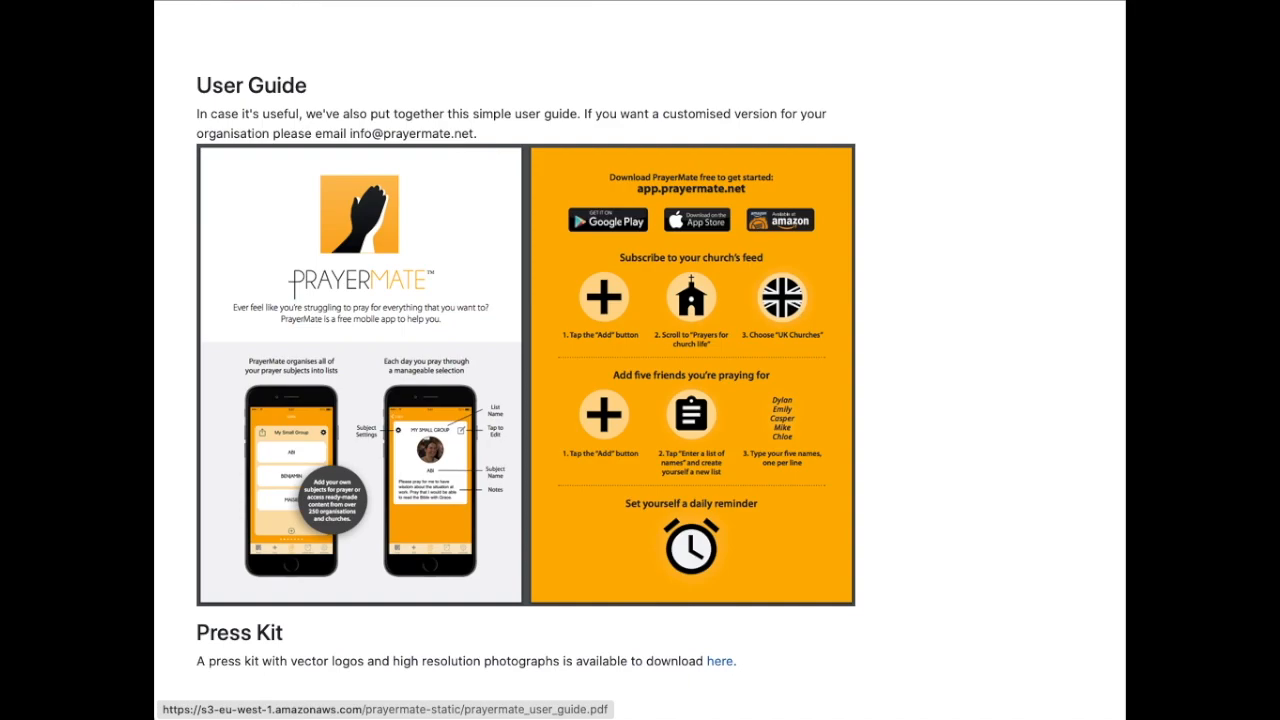
scroll(809, 563, "up", 6)
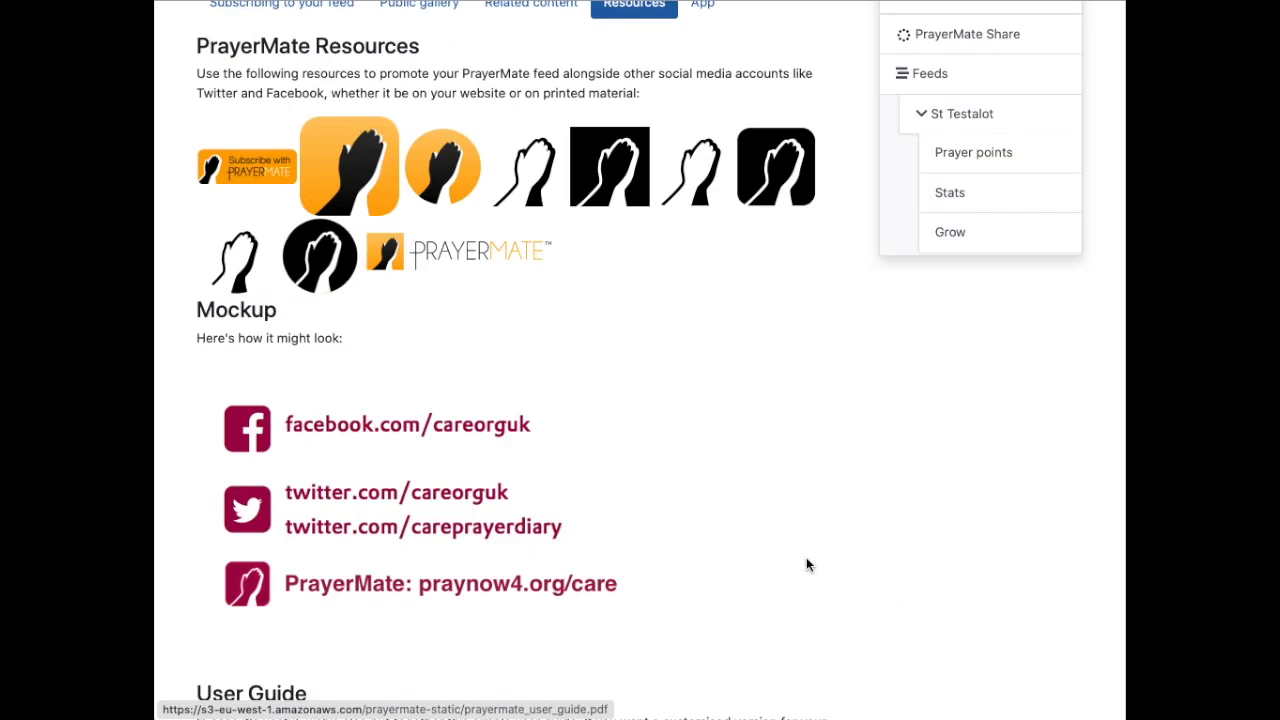
scroll(815, 563, "up", 2)
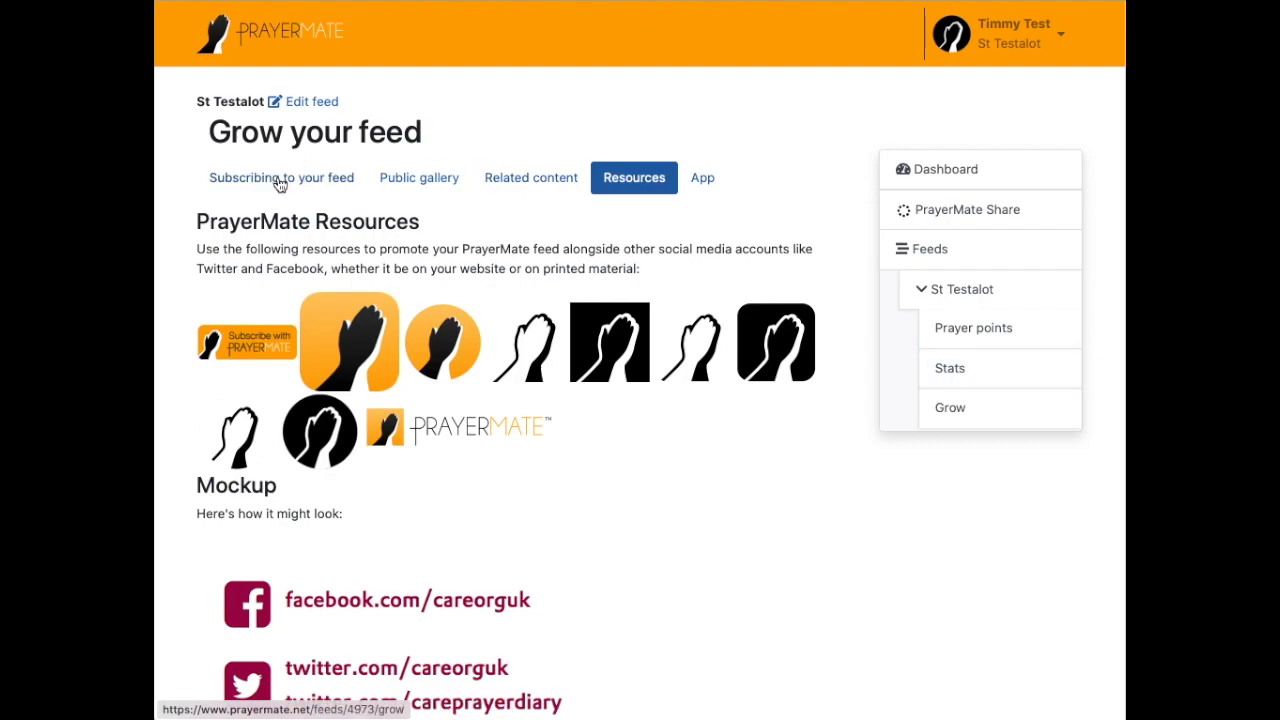
left_click(984, 291)
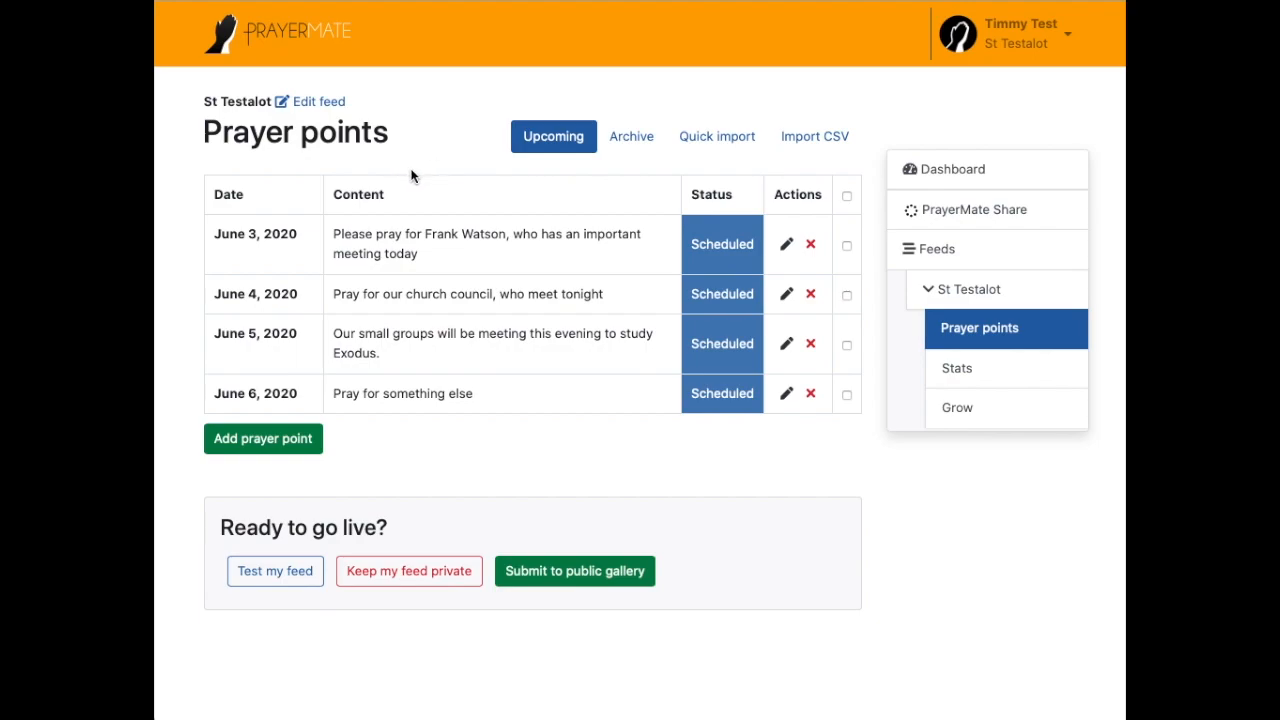
Step: Create a Newsletter-style feed named 'St Testalot Newsletter'
left_click(947, 256)
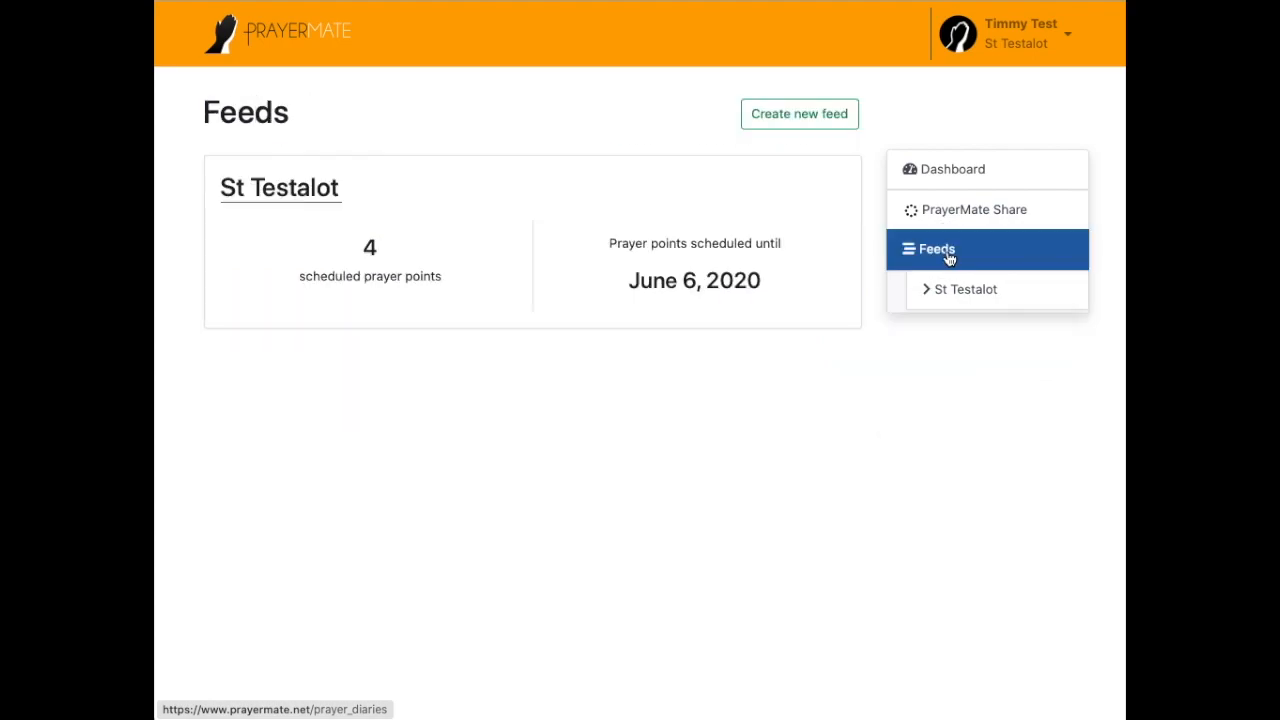
left_click(791, 116)
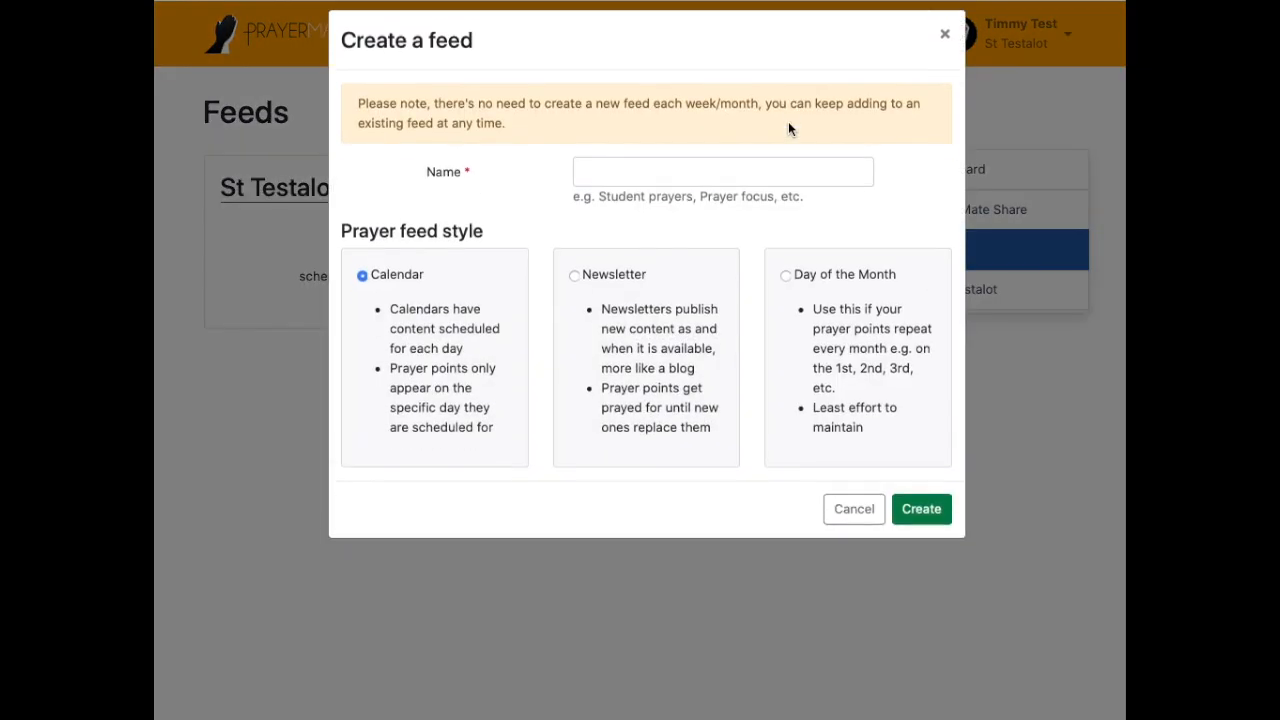
left_click(630, 288)
left_click(642, 185)
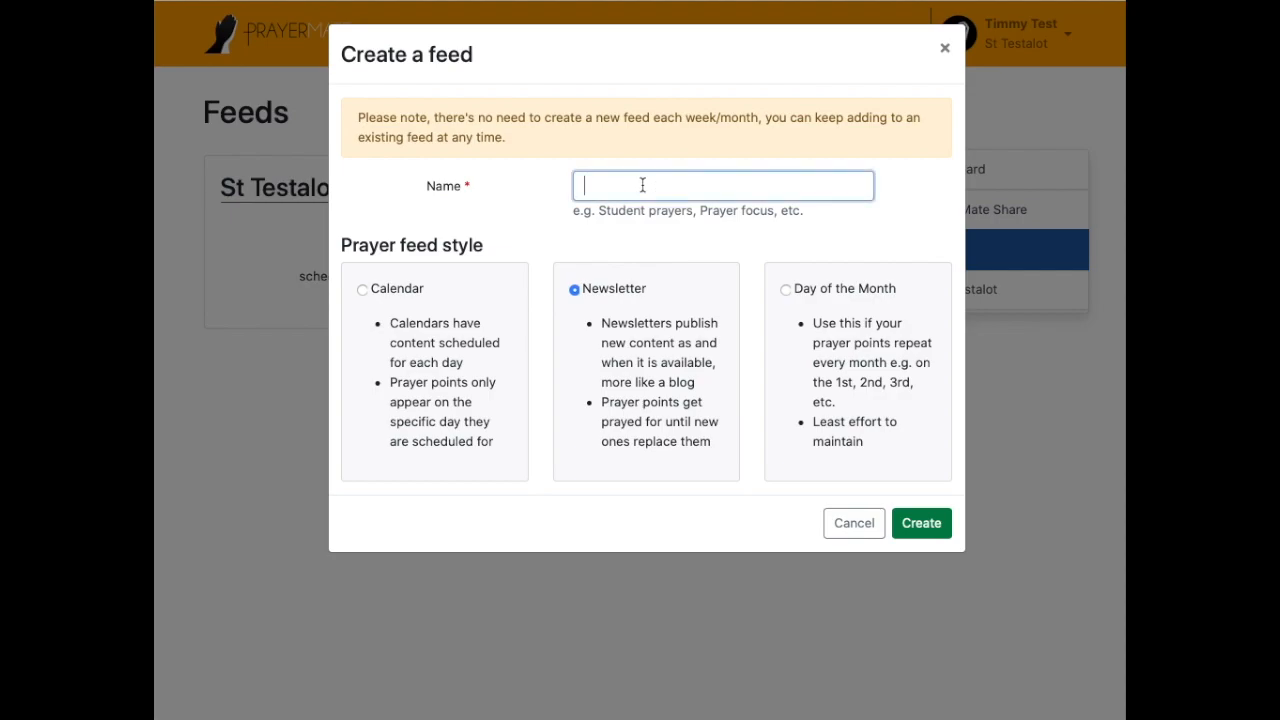
type("St Testalot Newsletter")
left_click(920, 535)
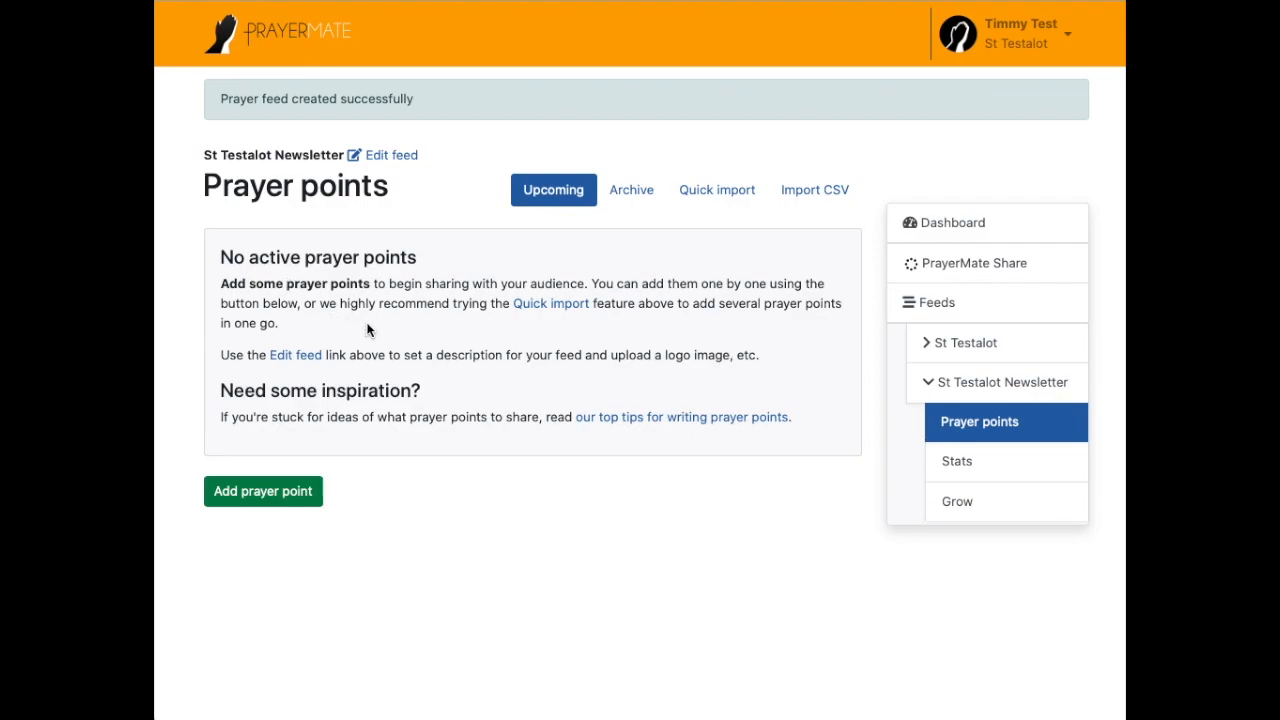
Step: Add the prayer point 'Pray for everything happening in the world', publishing it now
left_click(289, 496)
left_click(677, 143)
type("Pray f")
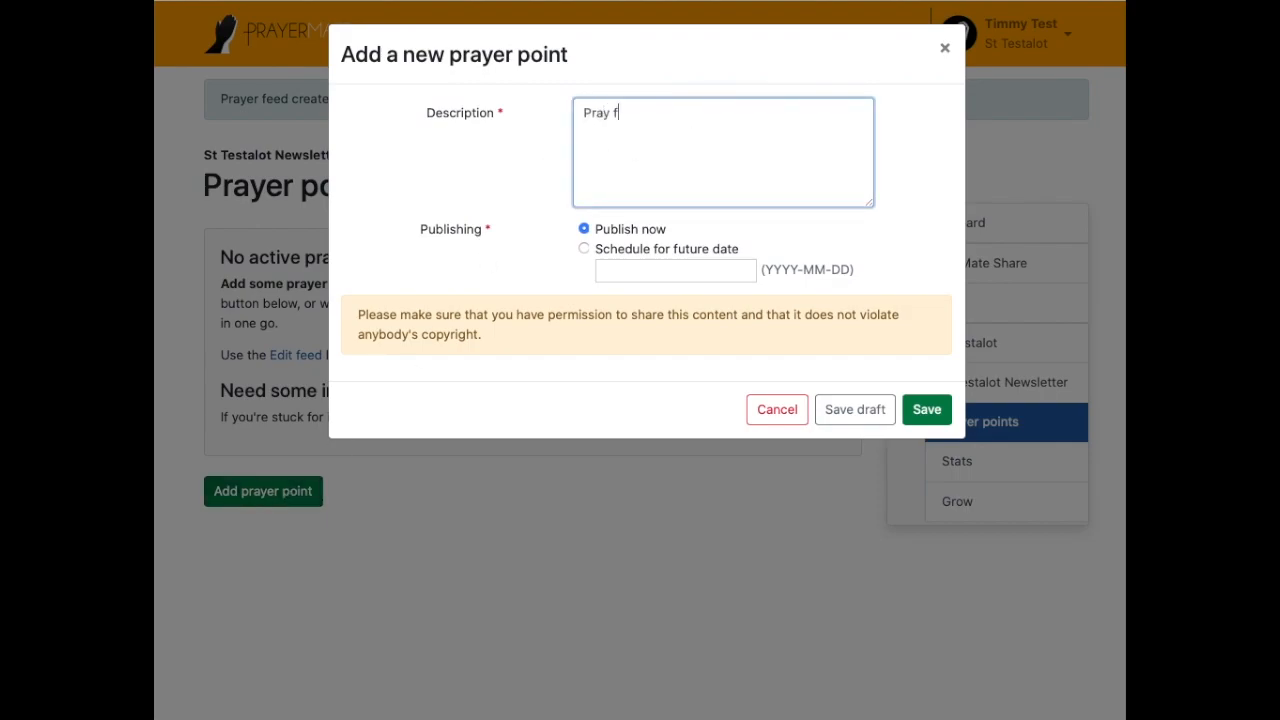
type("or everything happening in the world")
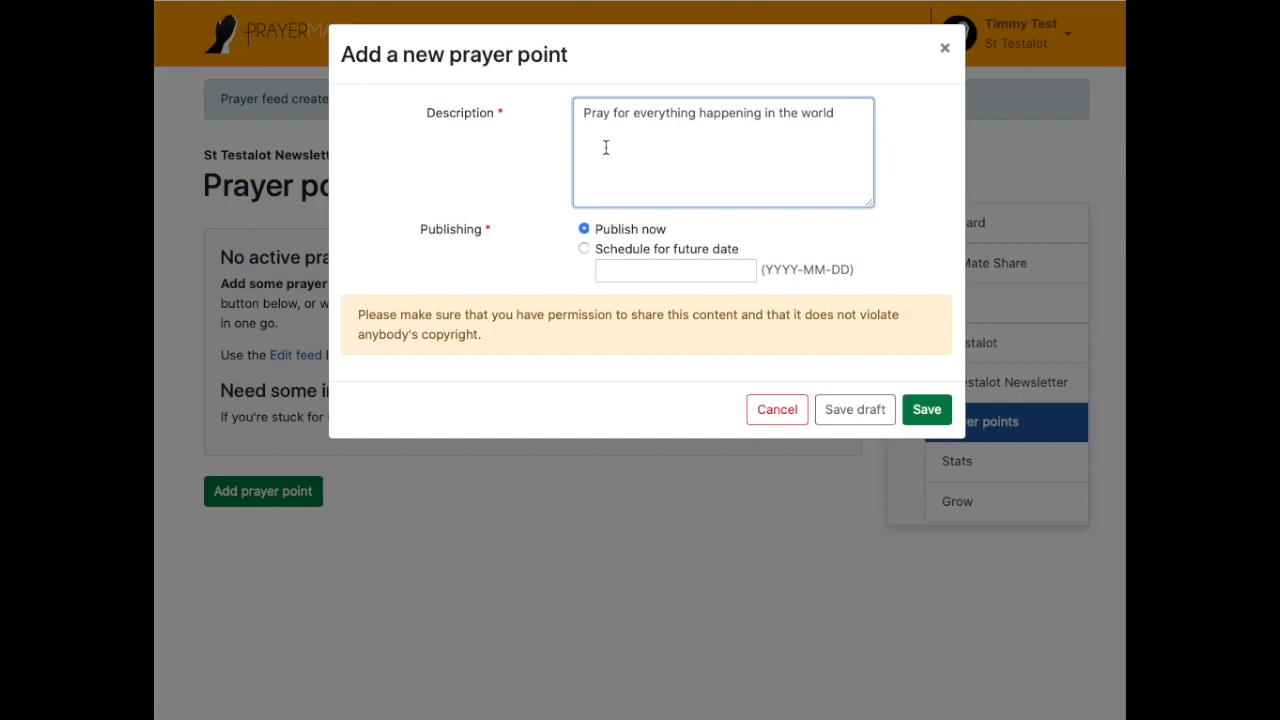
left_click(930, 410)
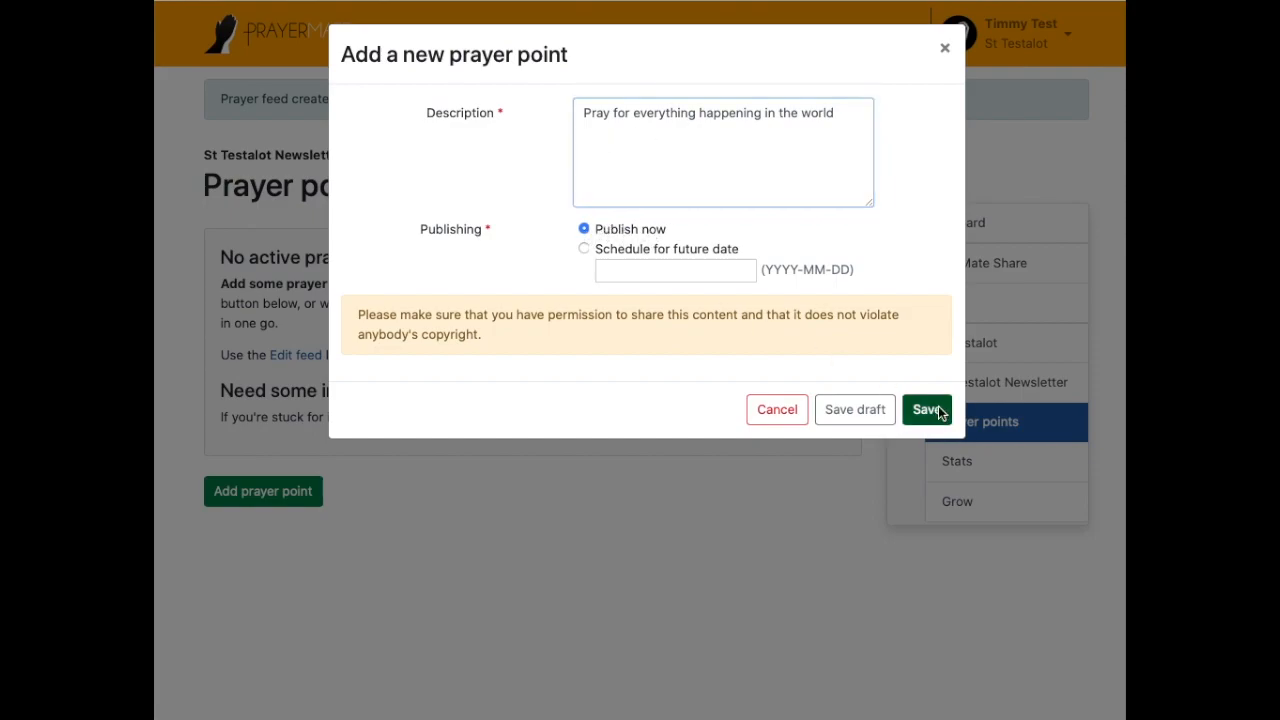
mouse_move(211, 287)
left_mouse_down()
mouse_move(323, 287)
mouse_move(194, 286)
left_mouse_up()
left_click(268, 287)
left_click(303, 289)
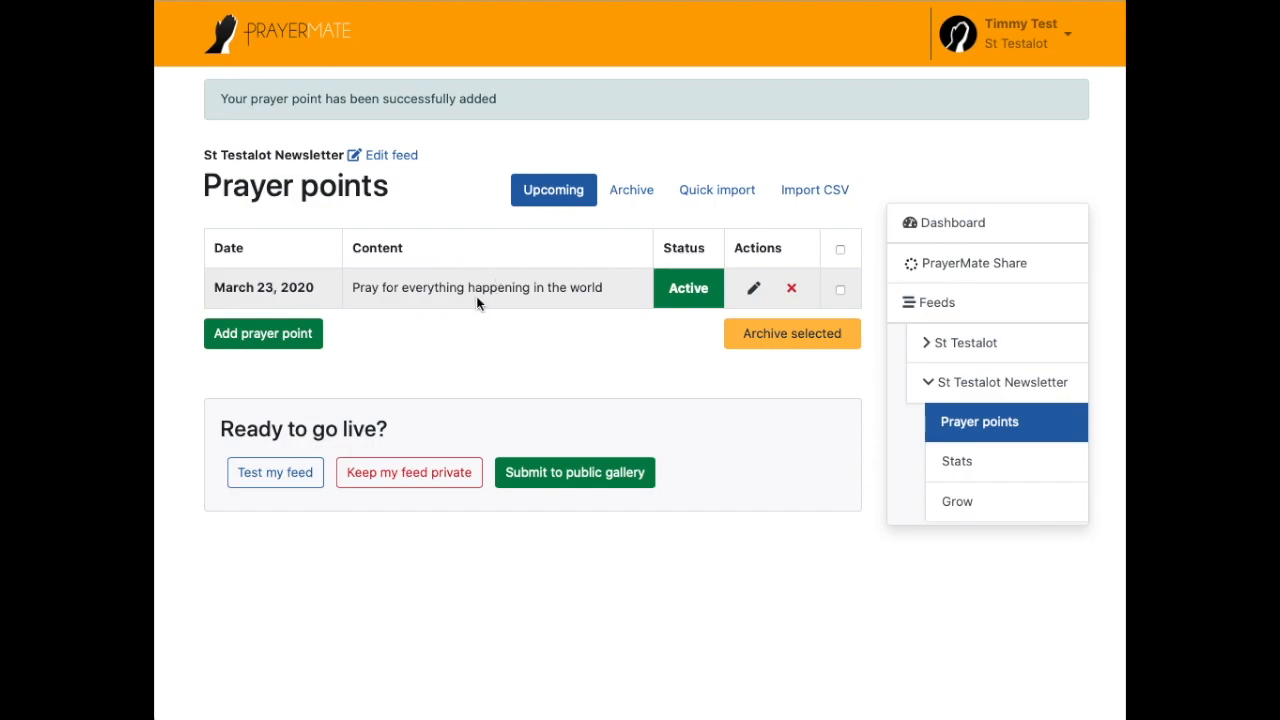
Step: Add 'Pray for something more specific' as a second point alongside the first
left_click(250, 340)
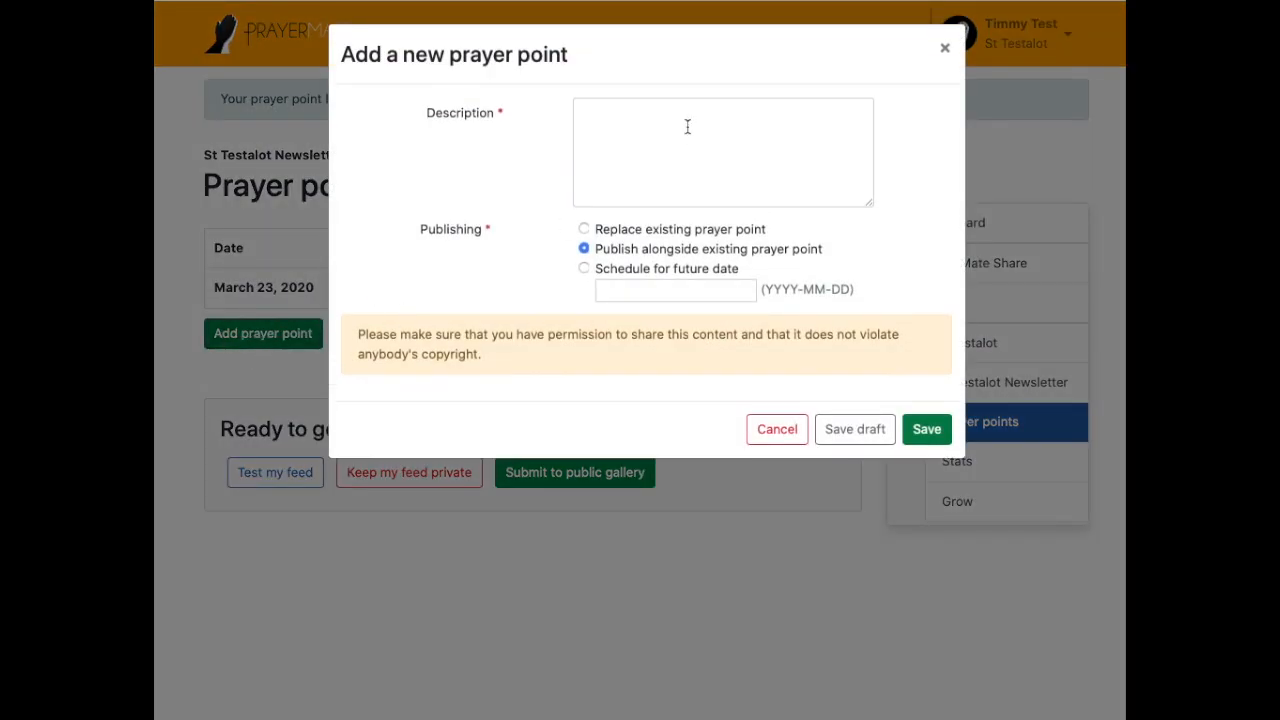
left_click(671, 152)
type("Pra")
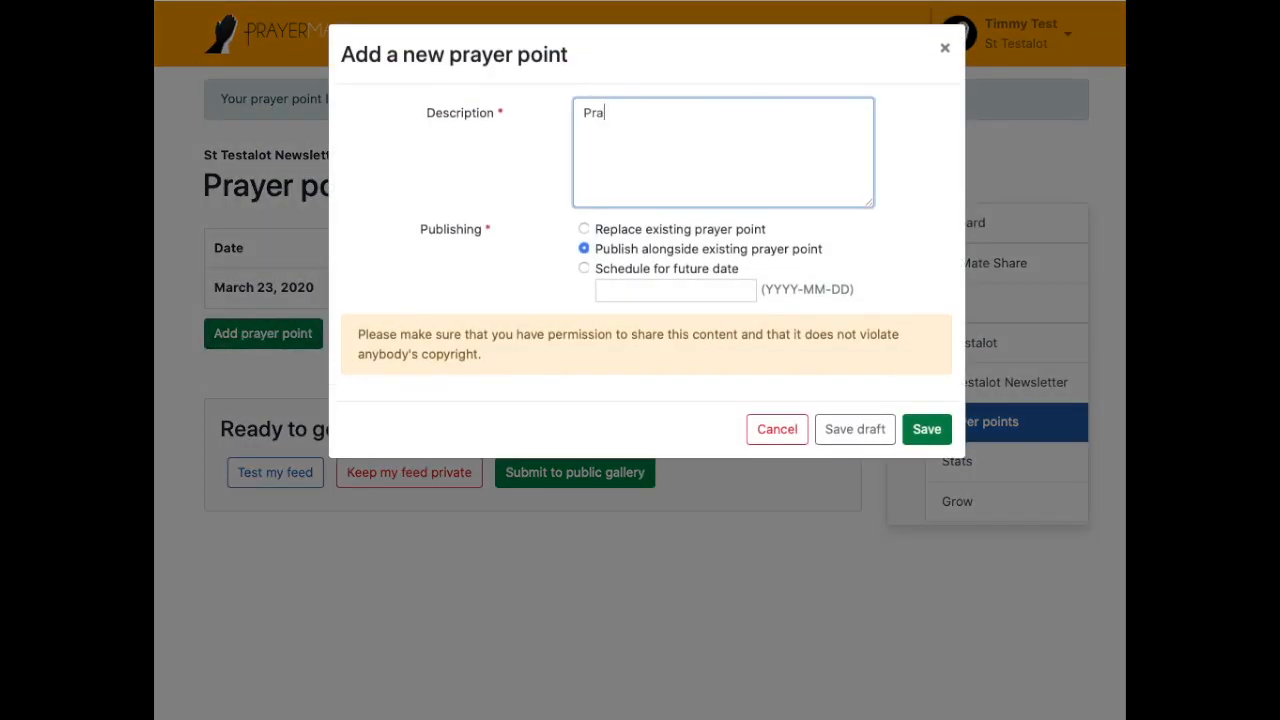
type("y for something more specific")
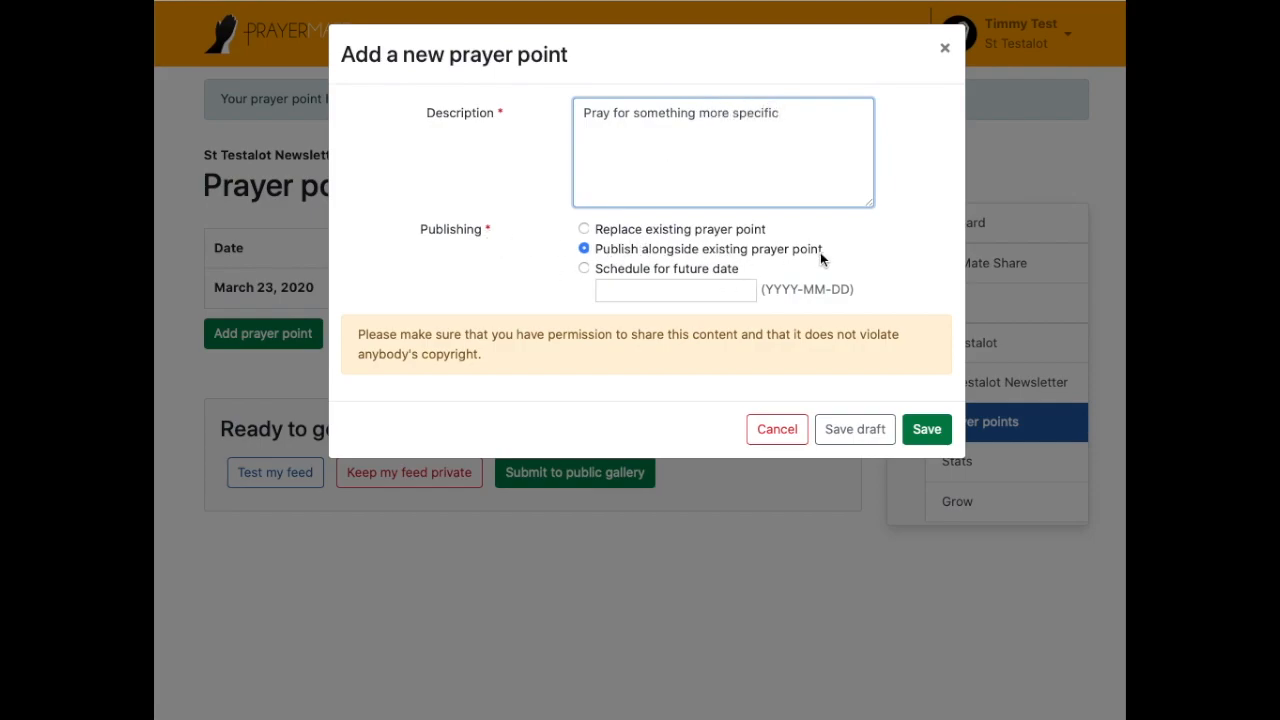
left_click(929, 429)
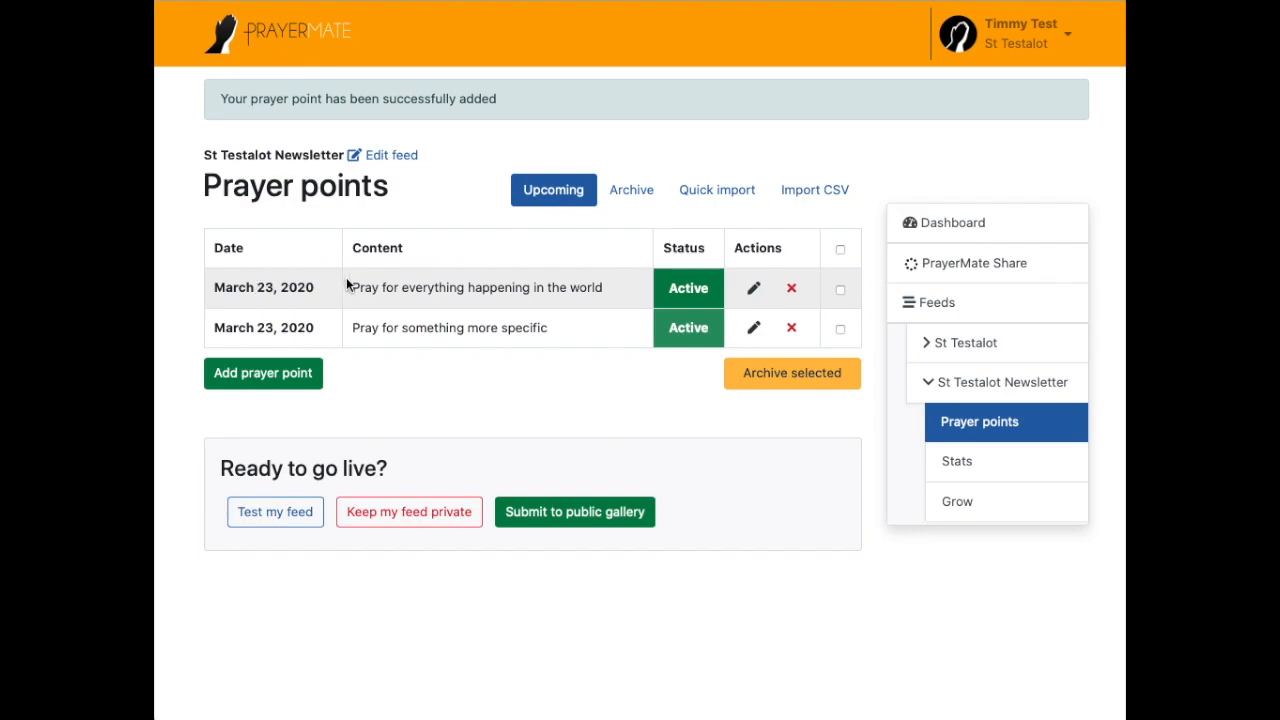
left_click_drag(353, 287, 612, 291)
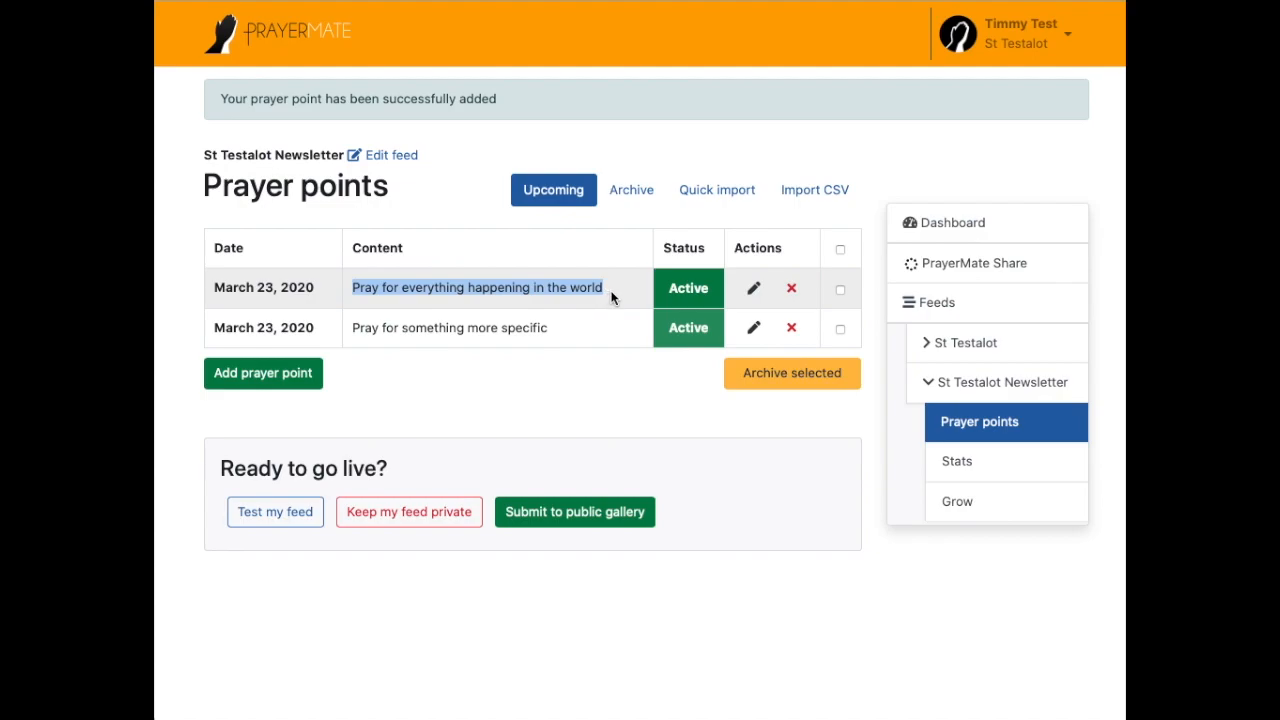
left_click_drag(358, 327, 565, 327)
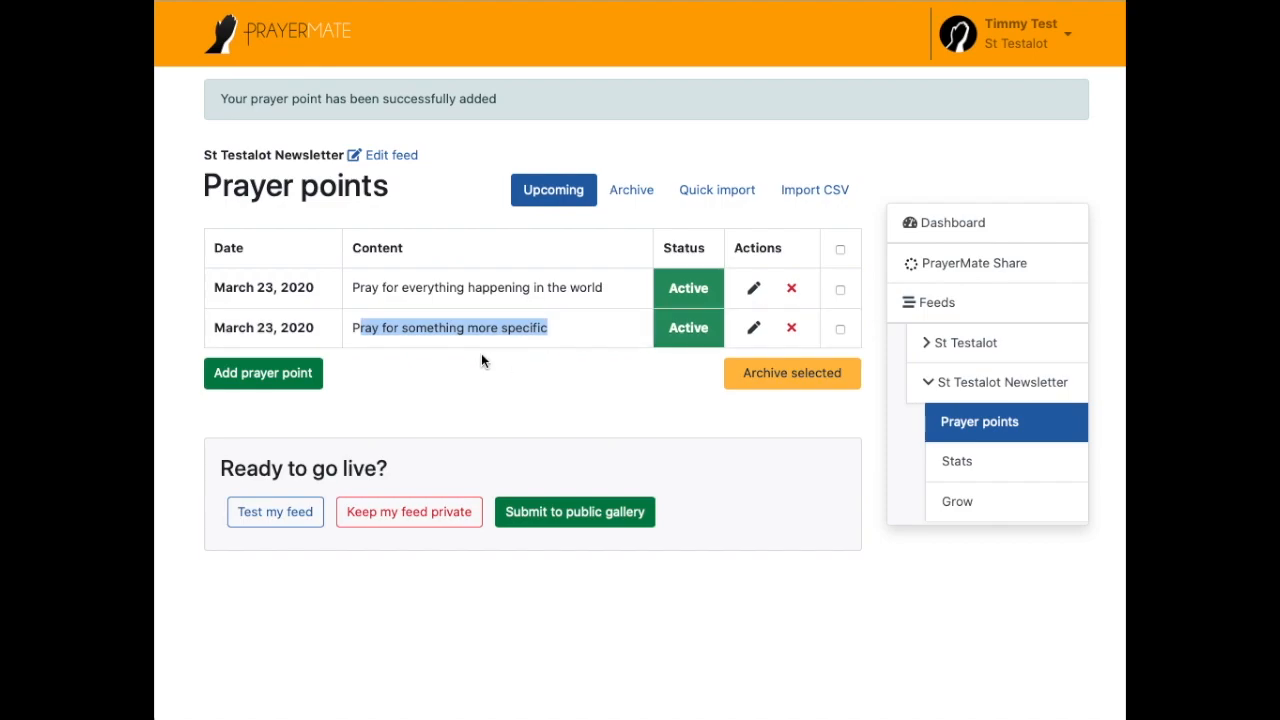
left_click_drag(354, 289, 640, 291)
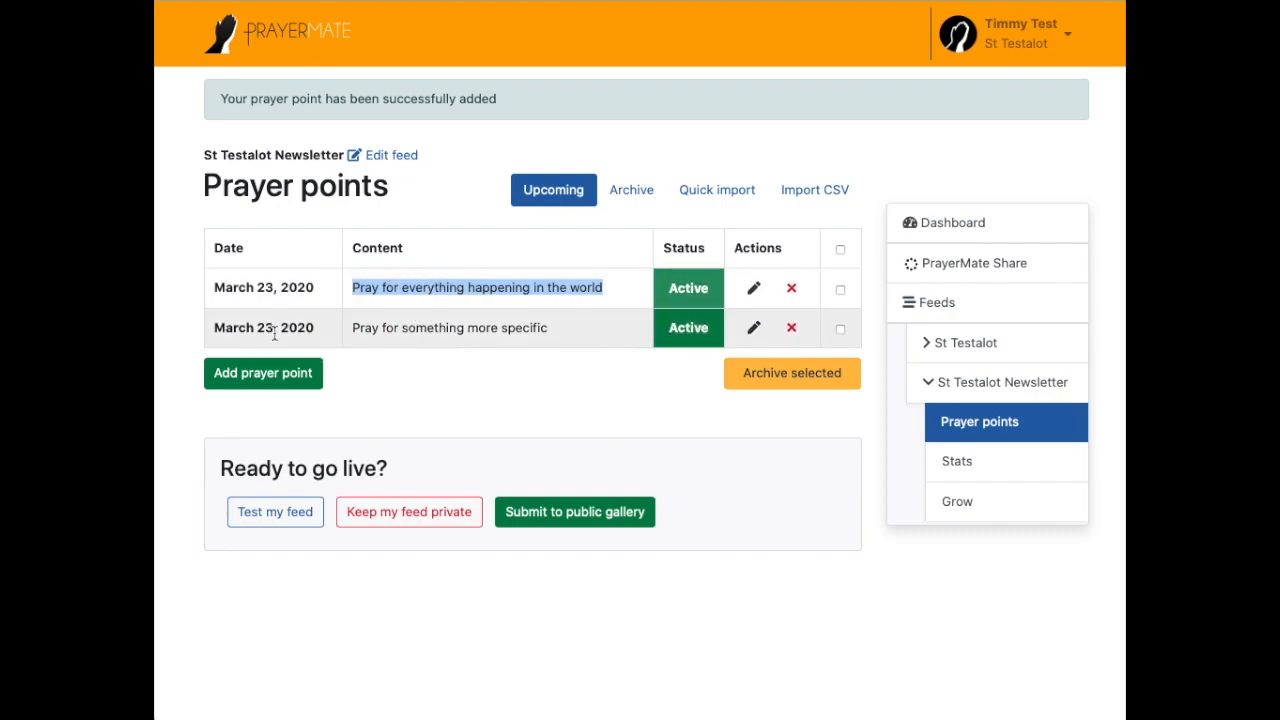
Step: Add 'Everything has changed - please pray!' as a point that replaces the existing prayer points
left_click(263, 380)
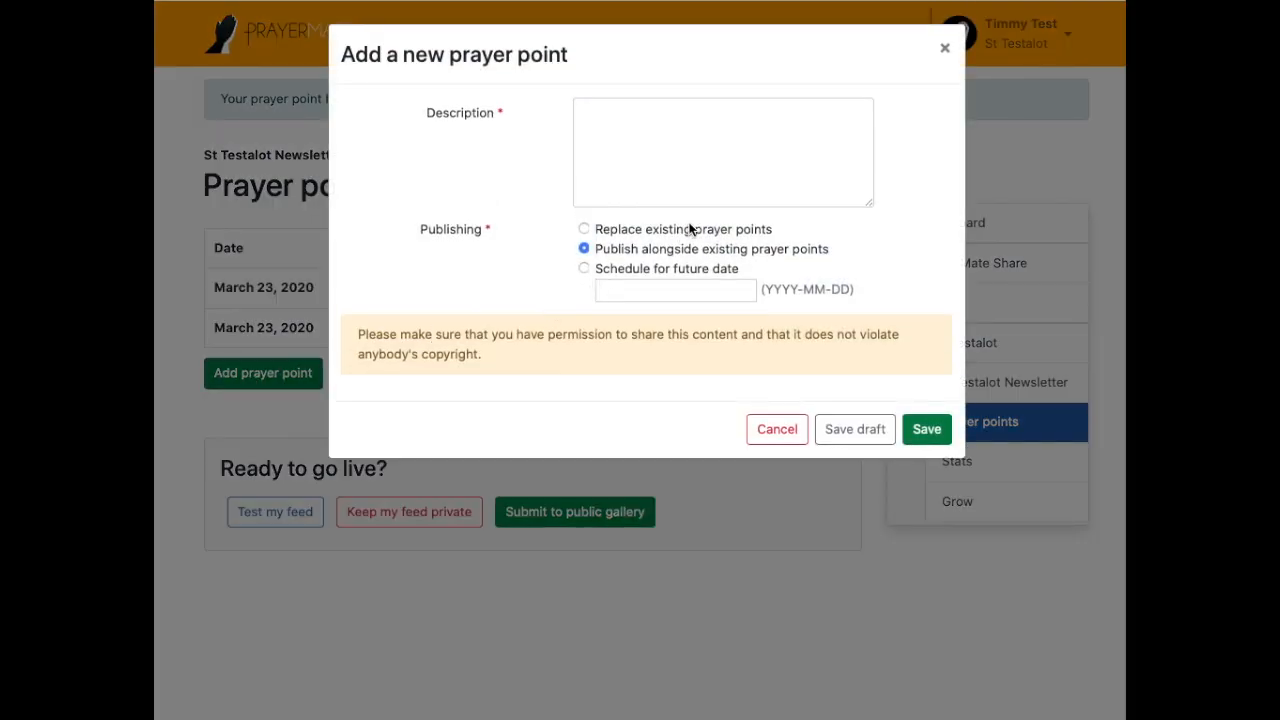
left_click(610, 231)
left_click(614, 150)
type("Everything has changed - please pray!")
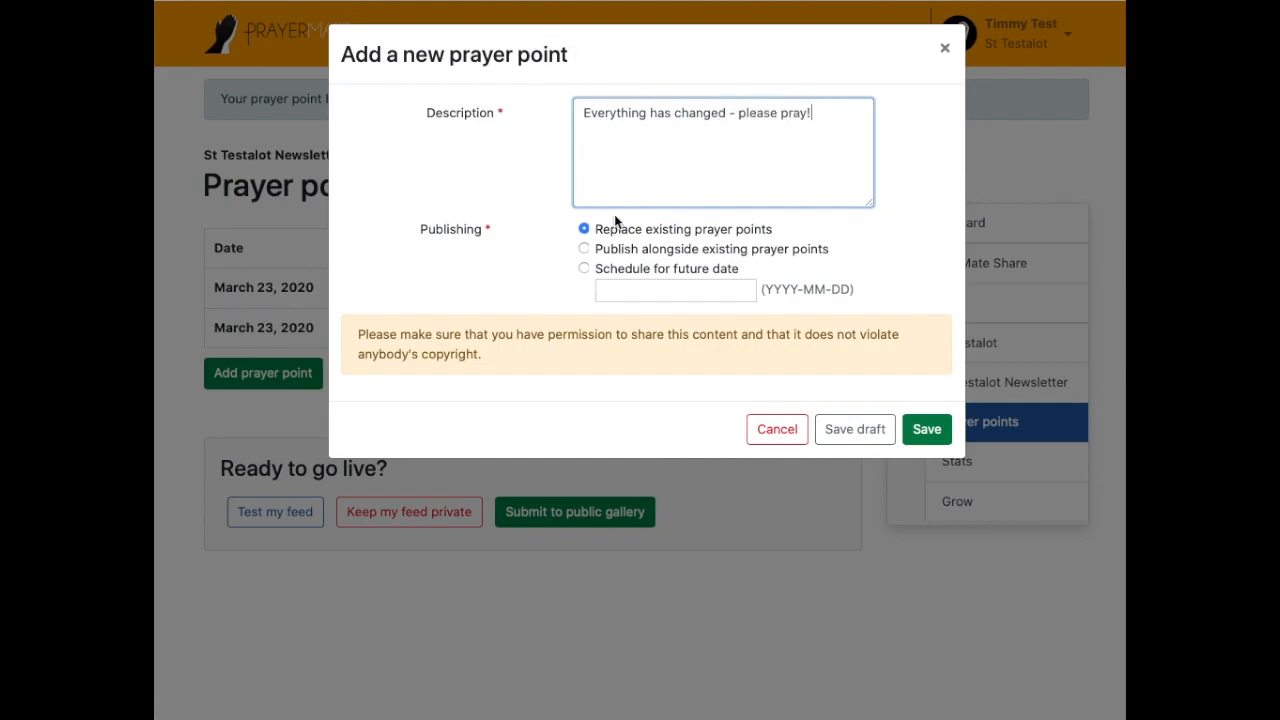
left_click_drag(597, 232, 788, 233)
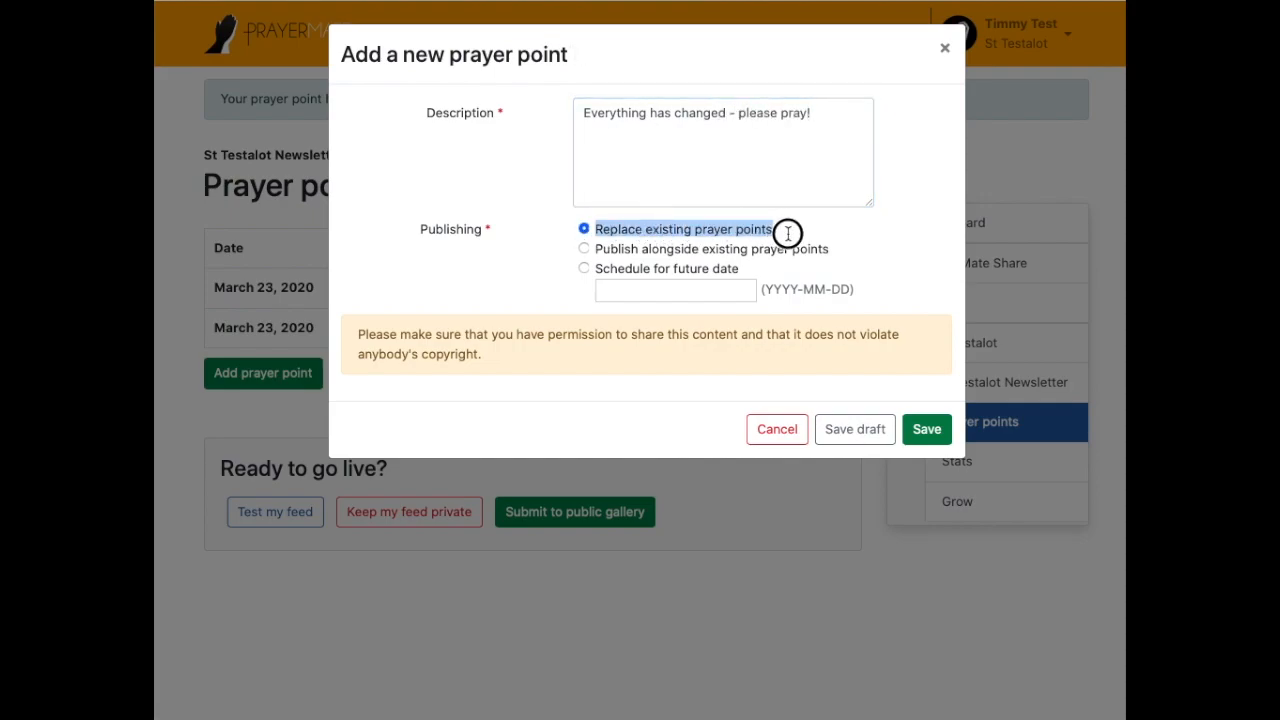
left_click(929, 432)
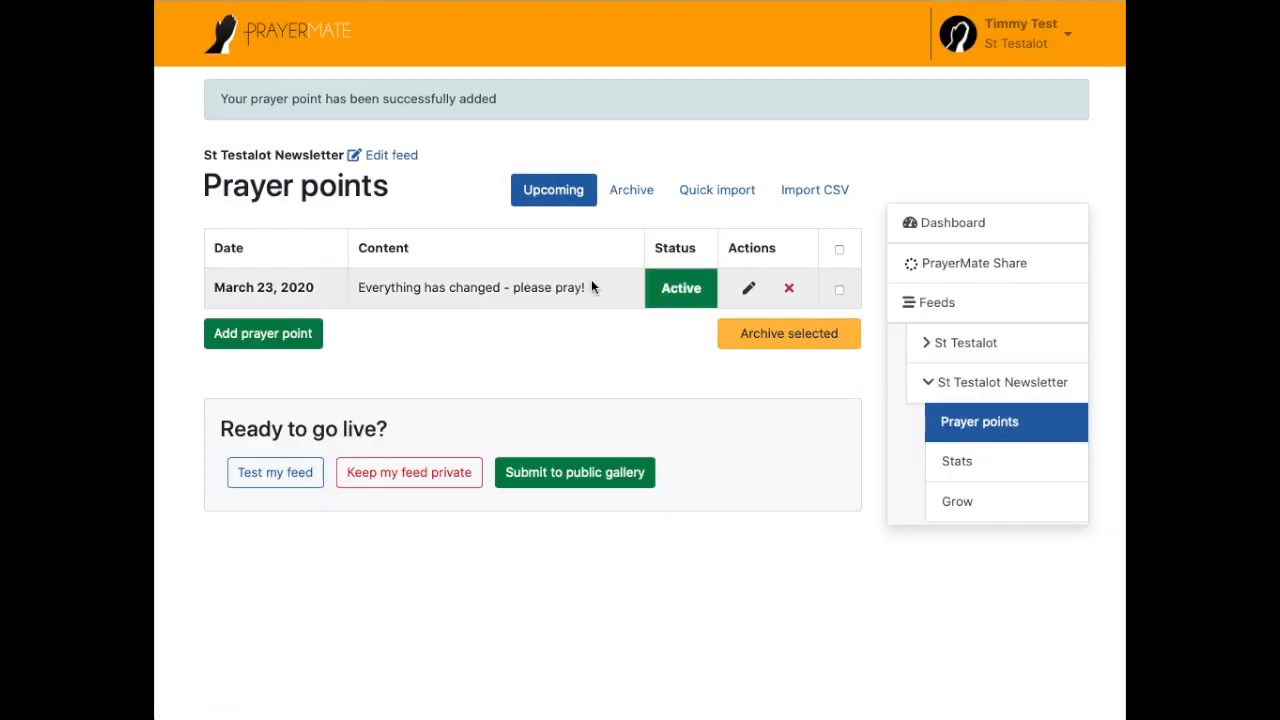
left_click_drag(357, 287, 598, 287)
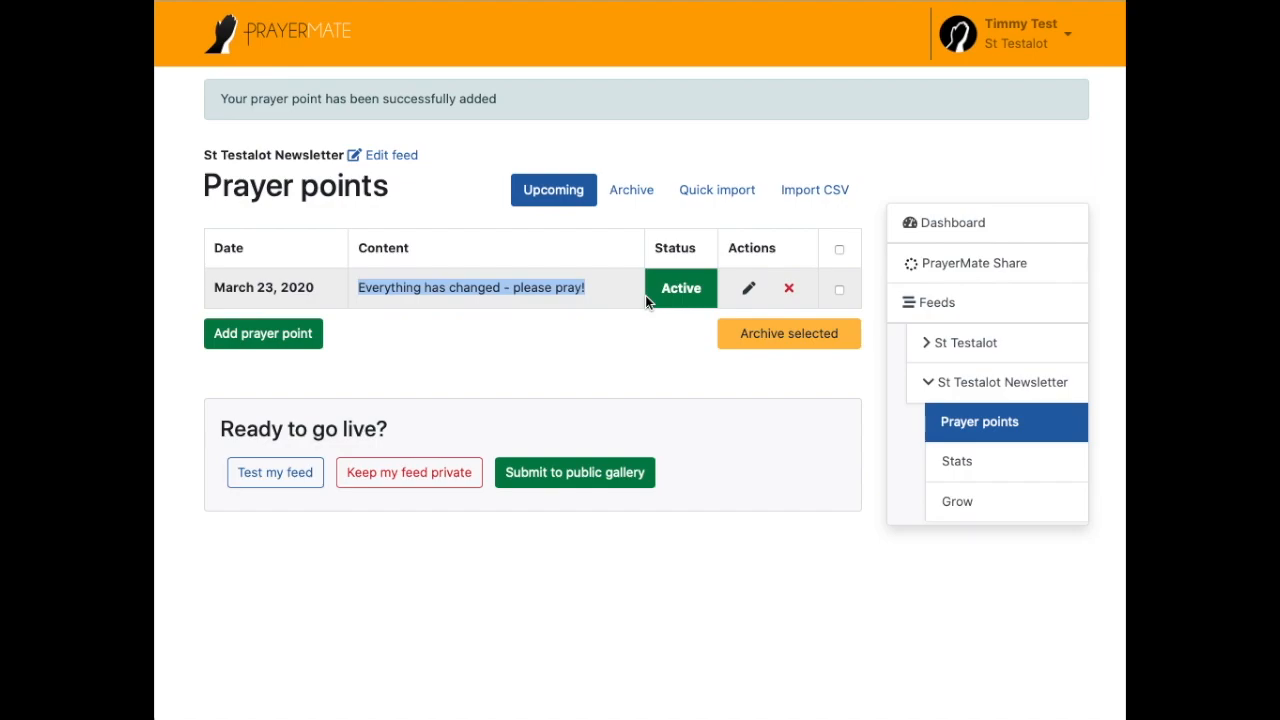
left_click(391, 289)
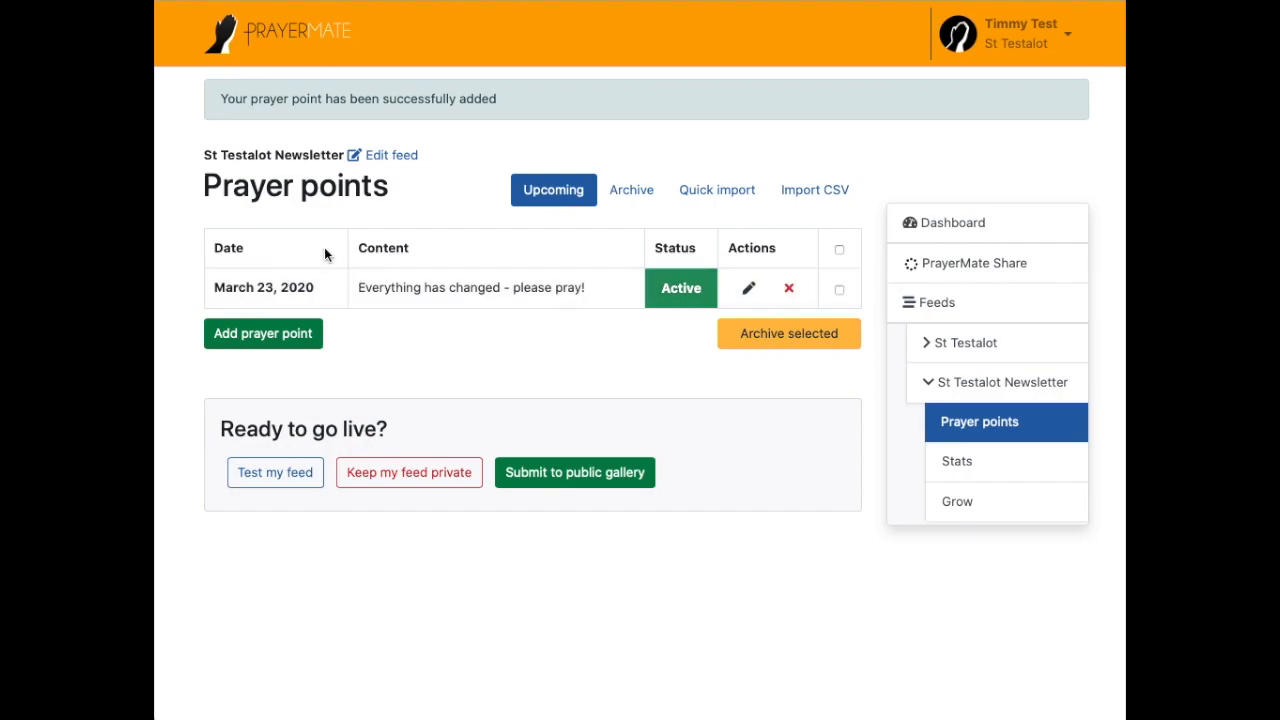
Step: Quick-import One, Two and Three as paragraphs, each split into a same-date prayer point
left_click(734, 191)
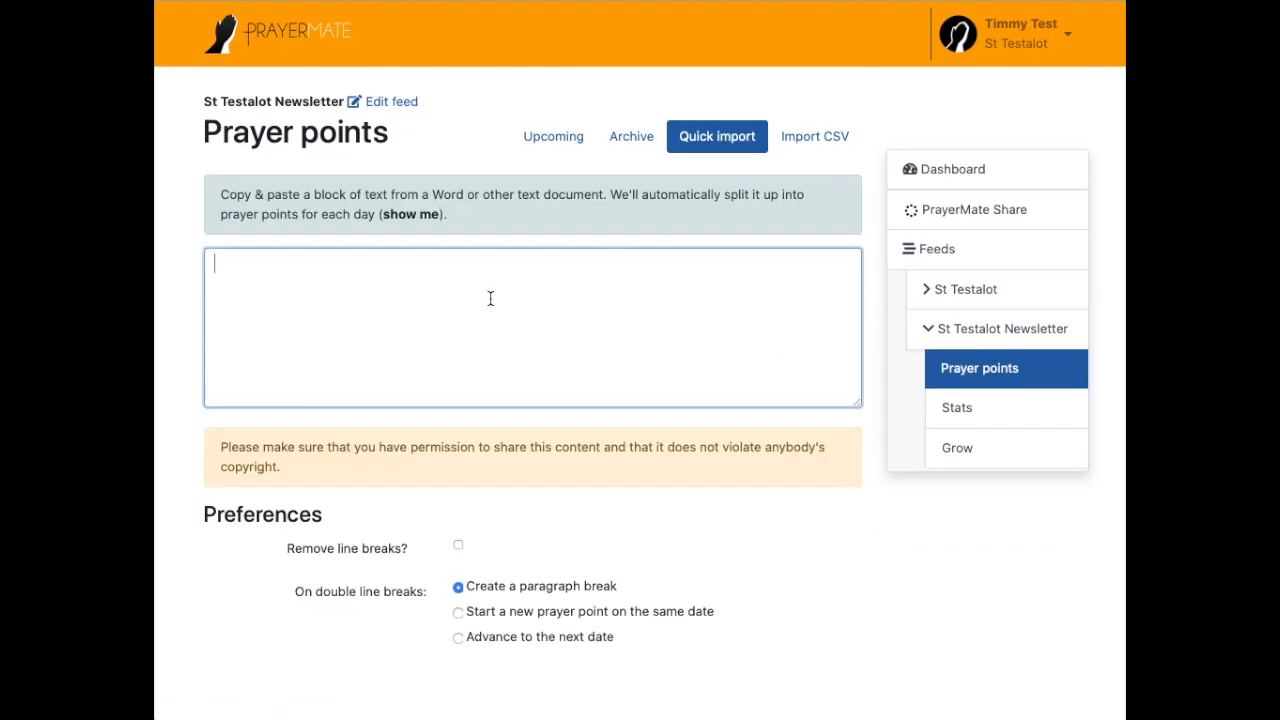
type("One  ")
type("Two")
key("Return")
type("Three")
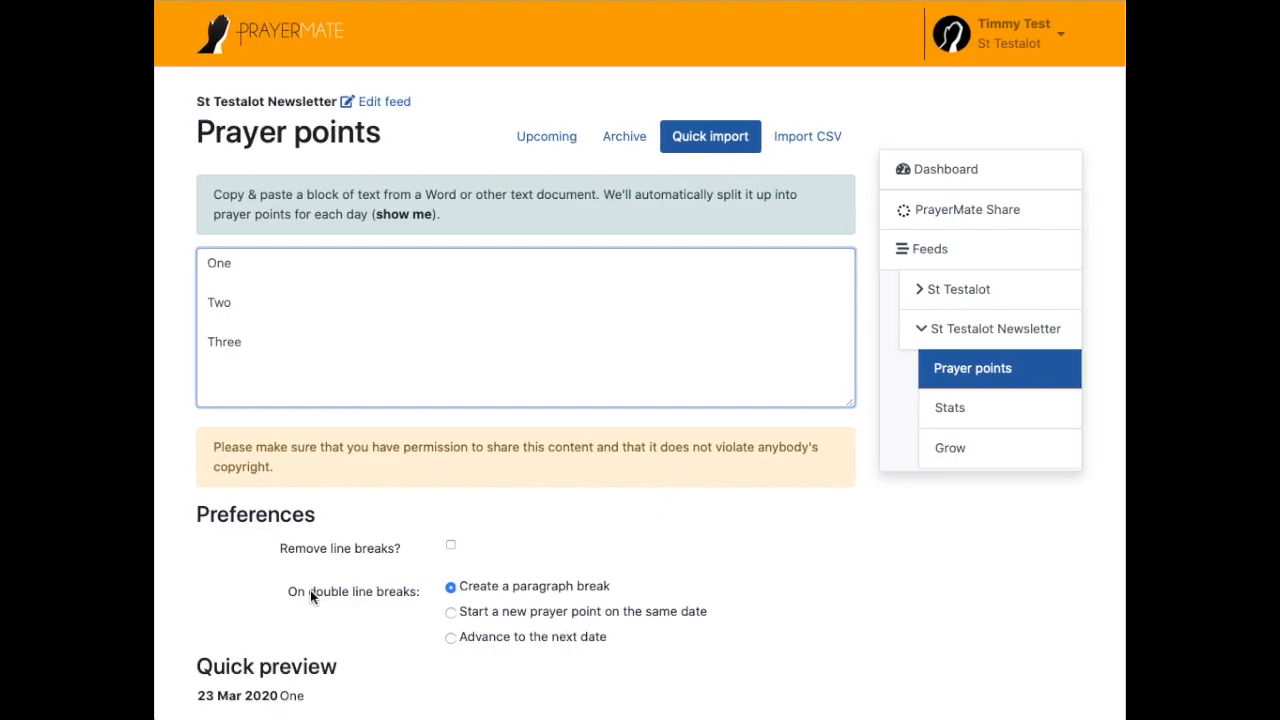
left_click(624, 611)
scroll(701, 590, "down", 2)
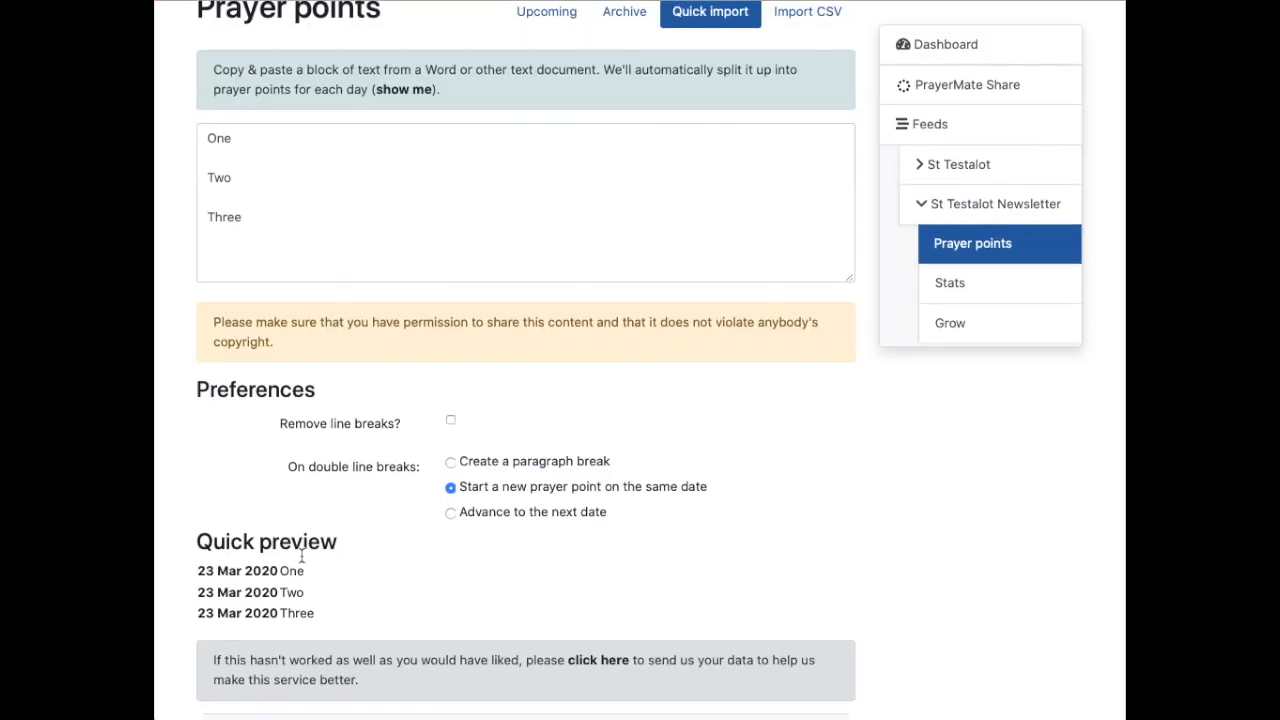
left_click_drag(197, 566, 336, 603)
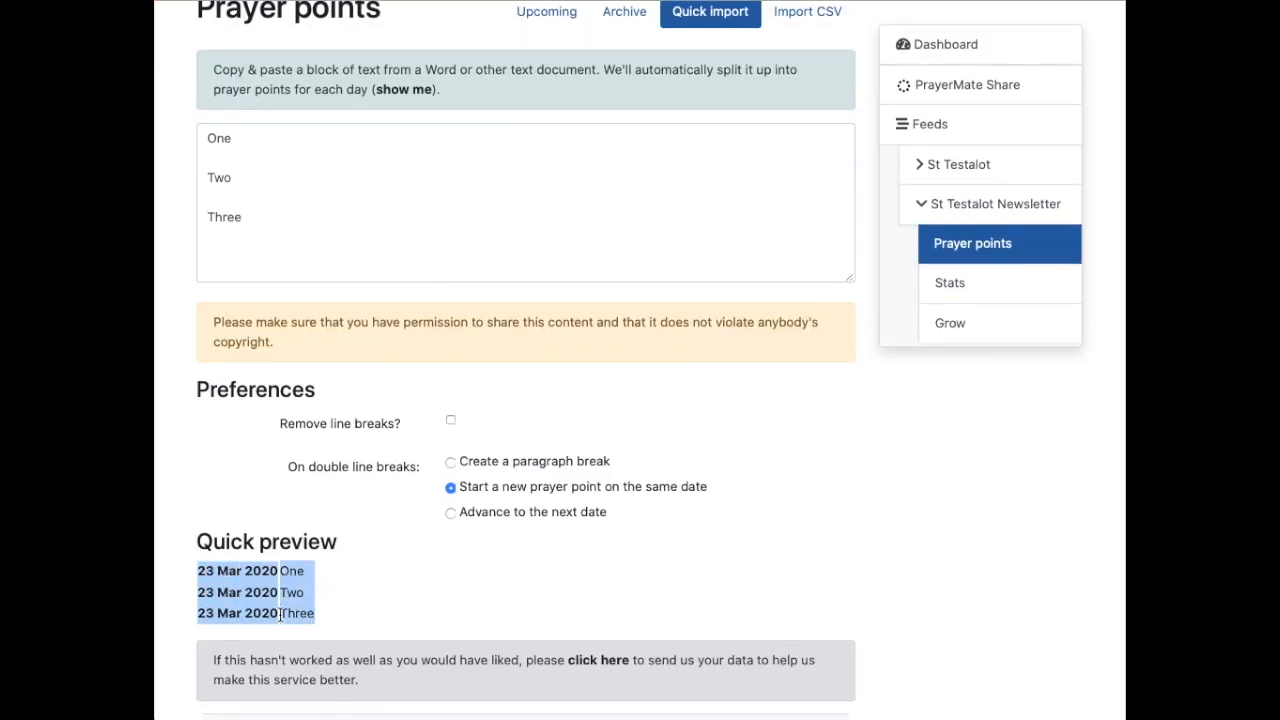
left_click(340, 591)
scroll(344, 595, "down", 2)
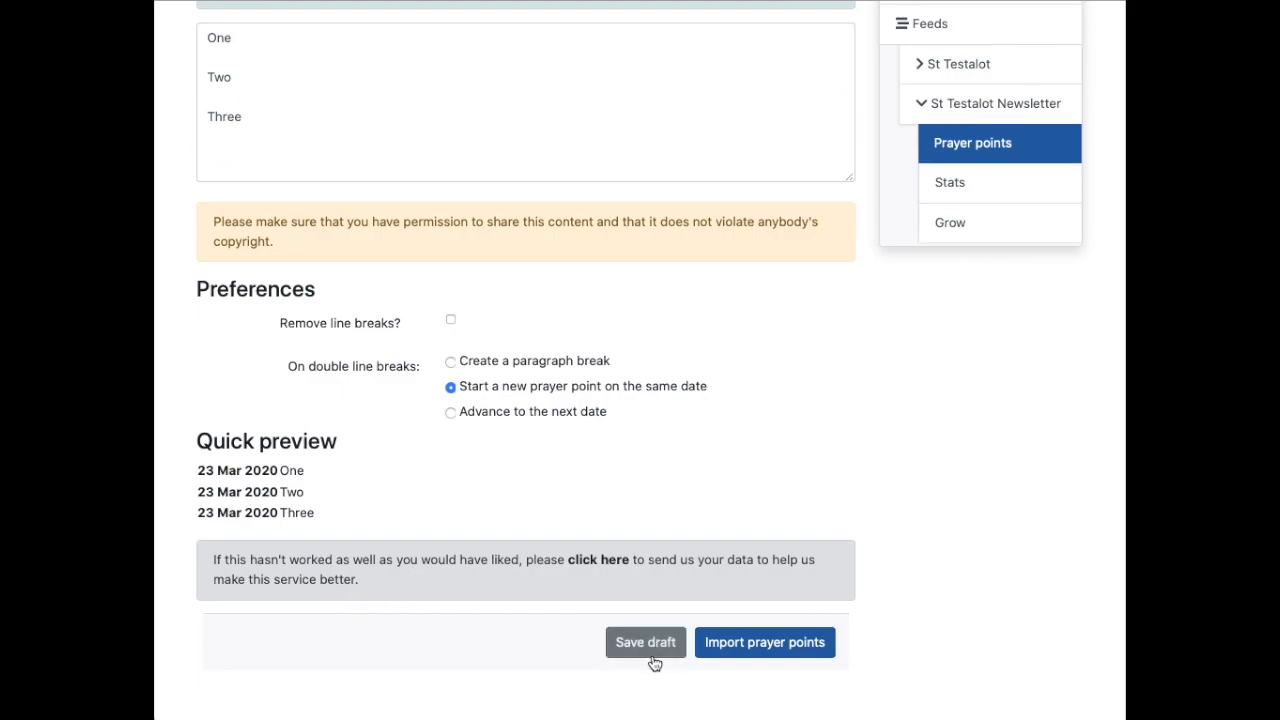
Step: Save the import as a draft, then import the three points into the feed
left_click(650, 655)
scroll(325, 577, "down", 4)
left_click_drag(197, 466, 280, 467)
left_click(803, 652)
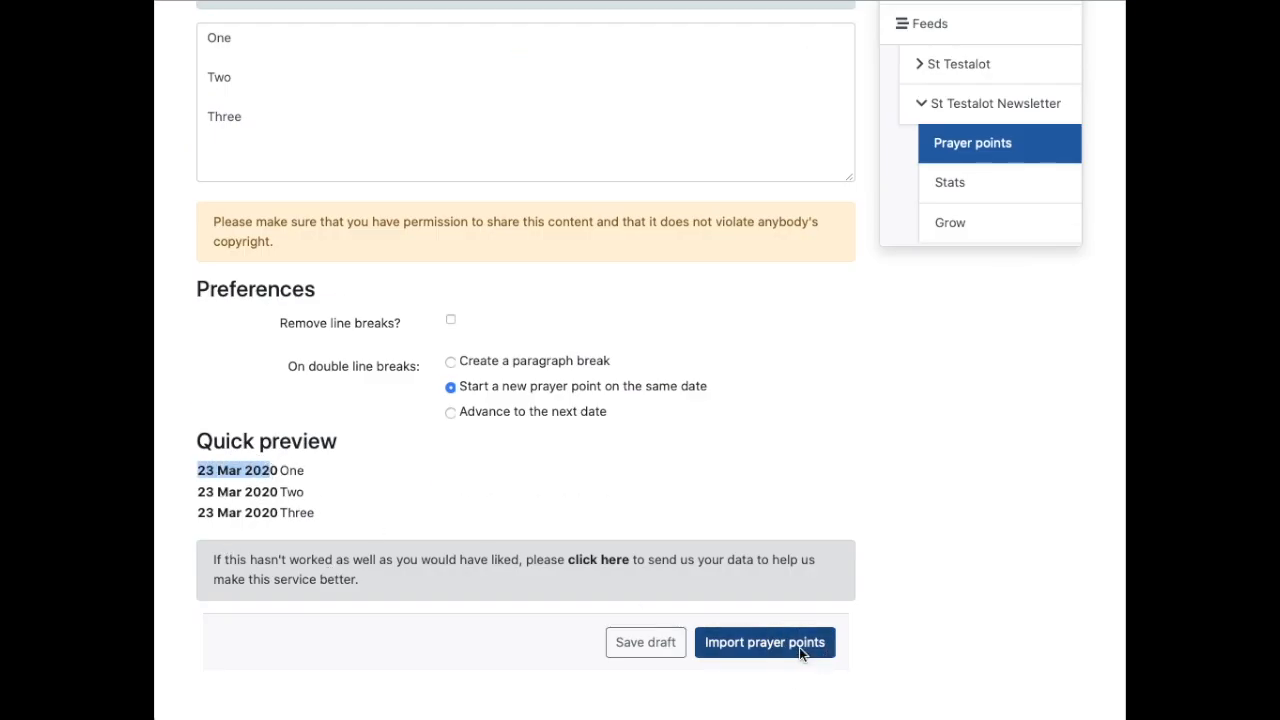
left_click_drag(357, 291, 430, 397)
left_click(430, 395)
left_click_drag(356, 287, 608, 289)
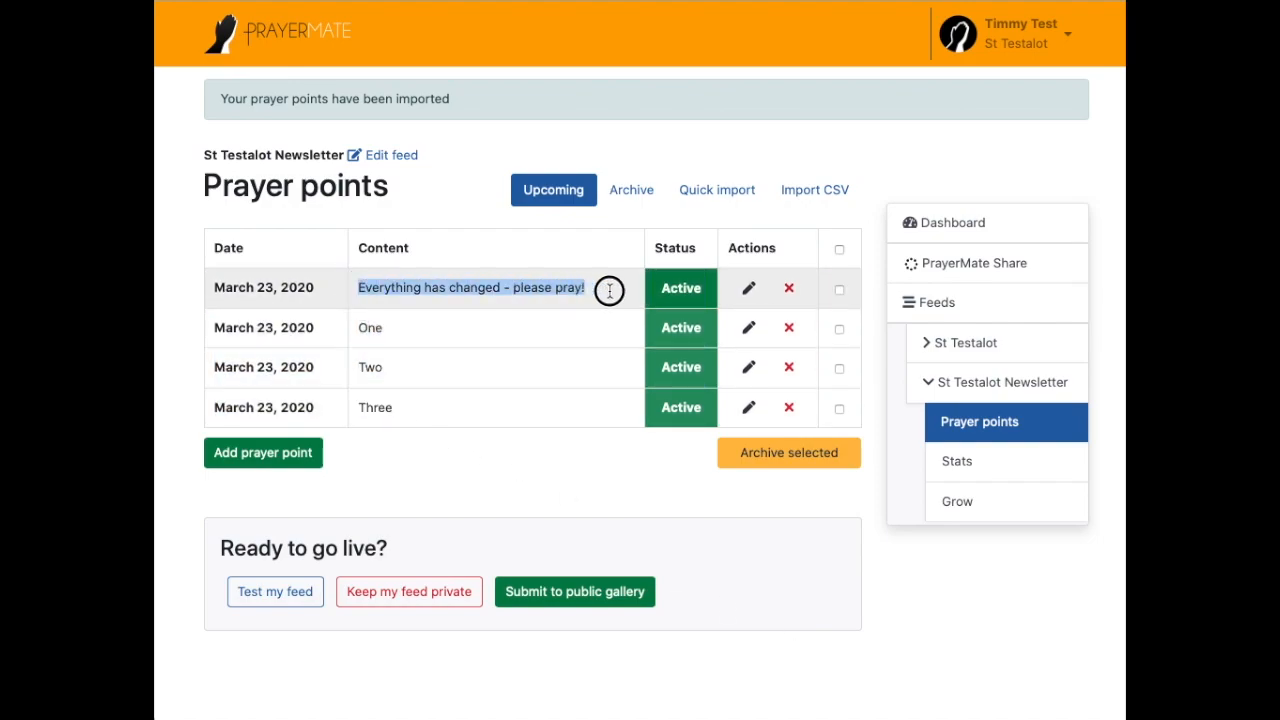
Step: Archive 'Everything has changed - please pray!', leaving One, Two and Three, and begin a new point
left_click(426, 322)
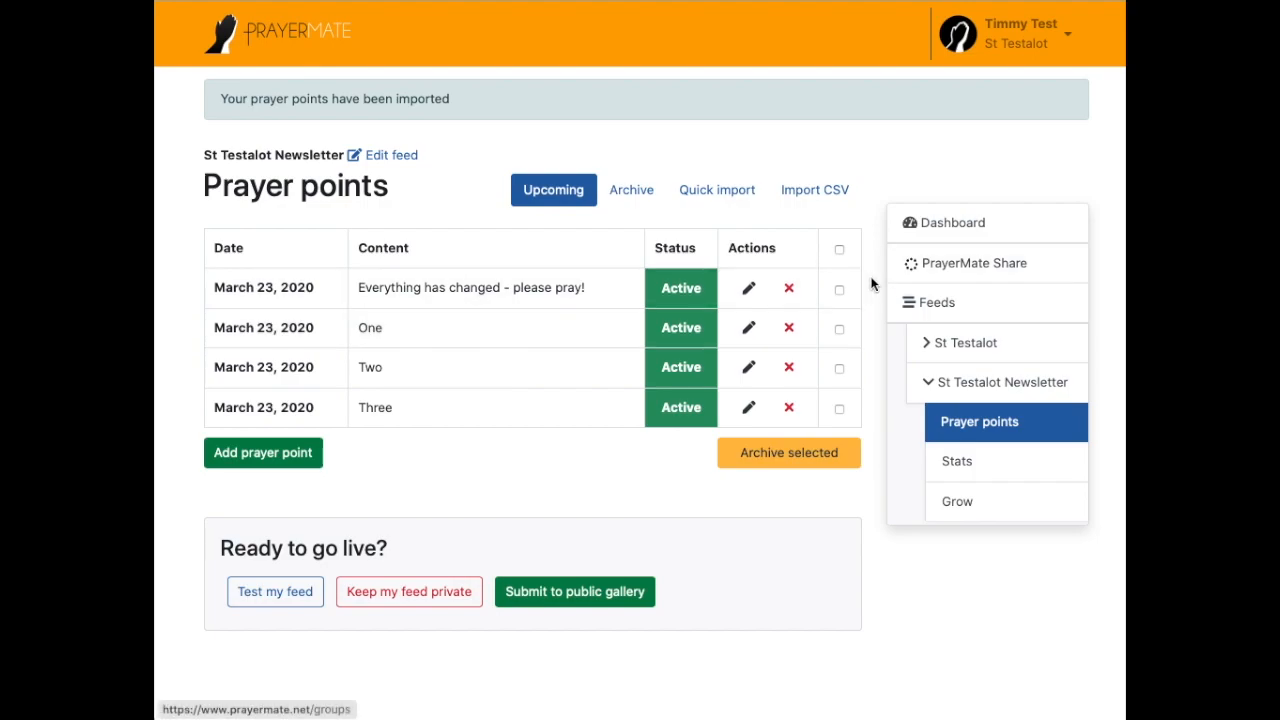
left_click(840, 290)
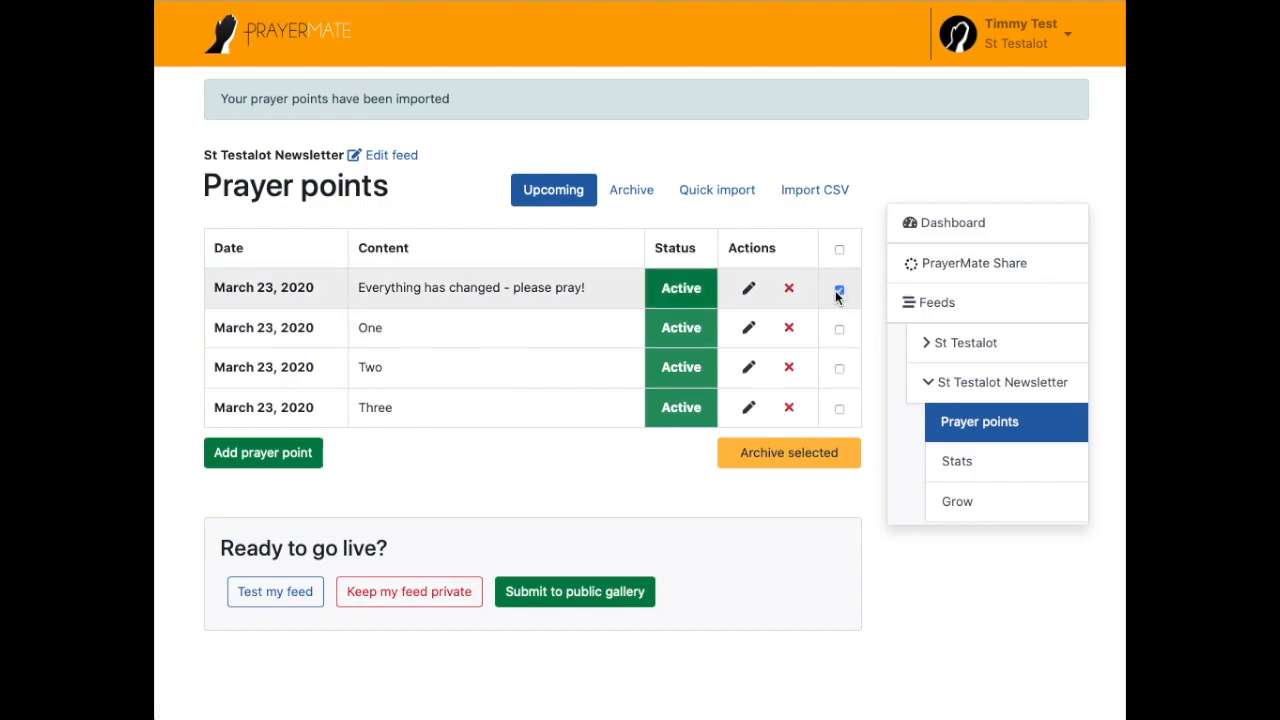
left_click(780, 453)
left_click(819, 358)
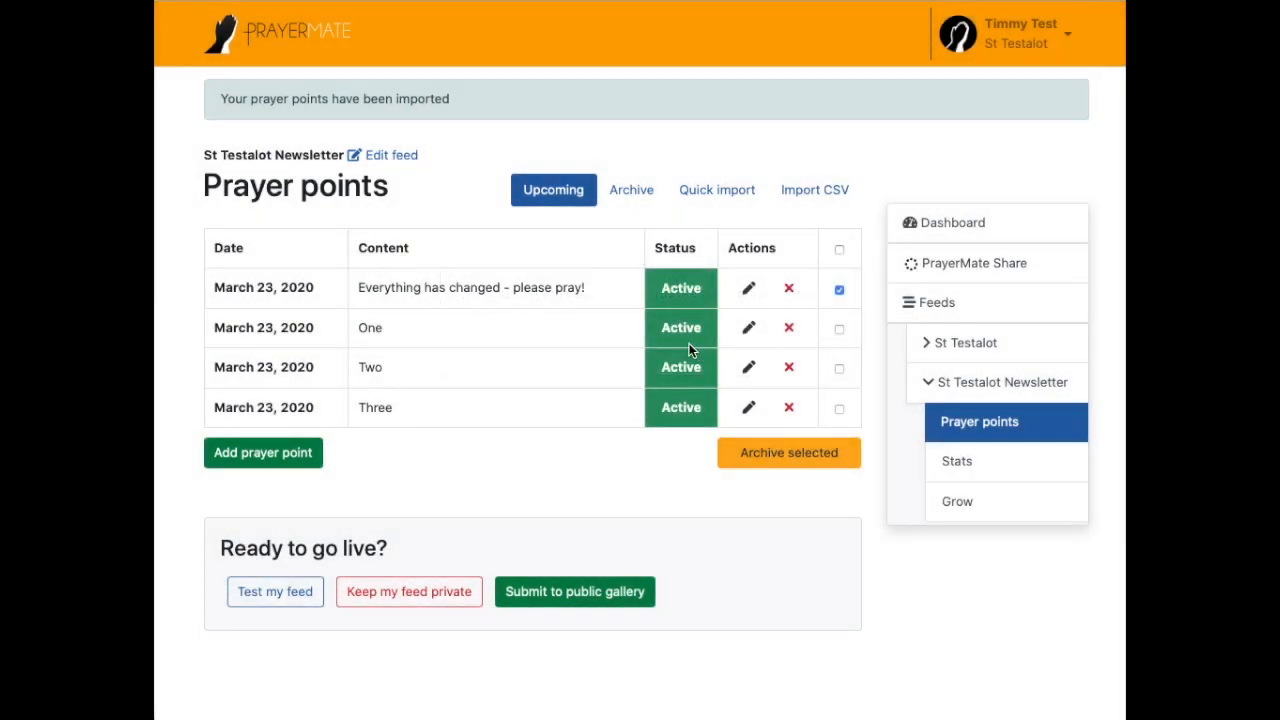
left_click_drag(429, 303, 486, 374)
left_click(439, 383)
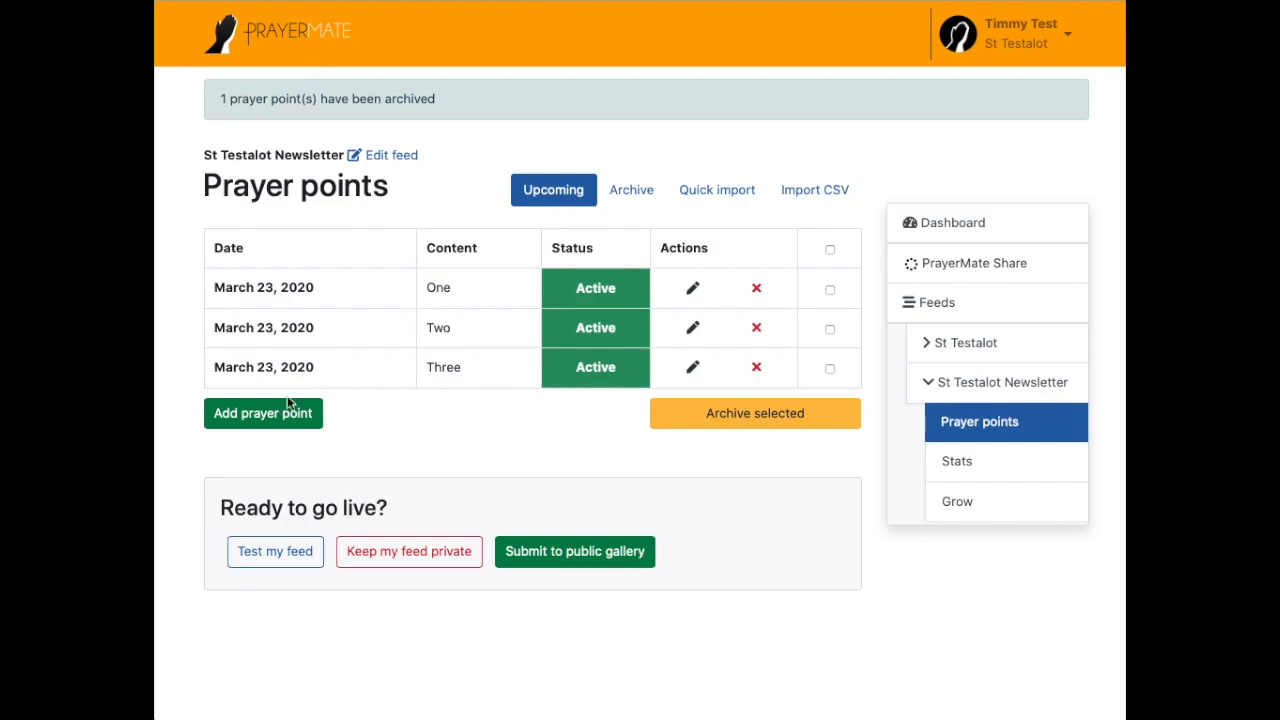
left_click(256, 420)
Step: Schedule the prayer point 'Something else to pray' for March 30, 2020
left_click(660, 266)
left_click(646, 288)
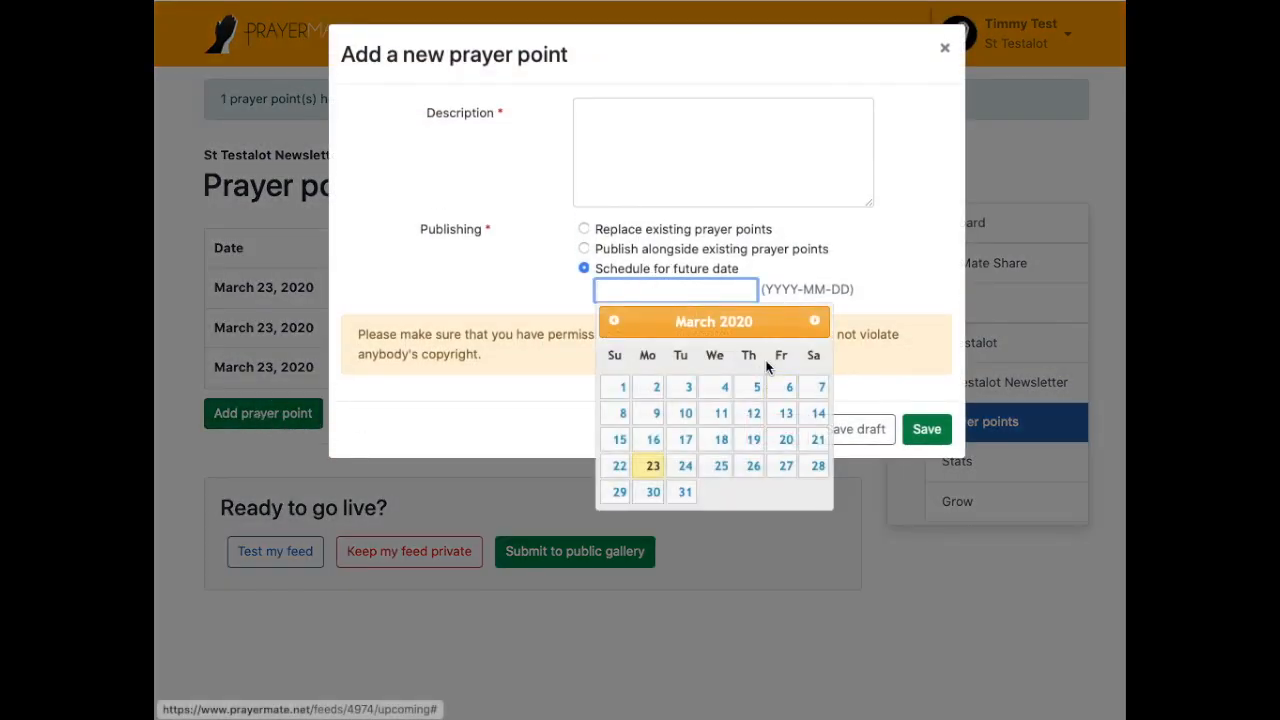
left_click(653, 491)
left_click(646, 160)
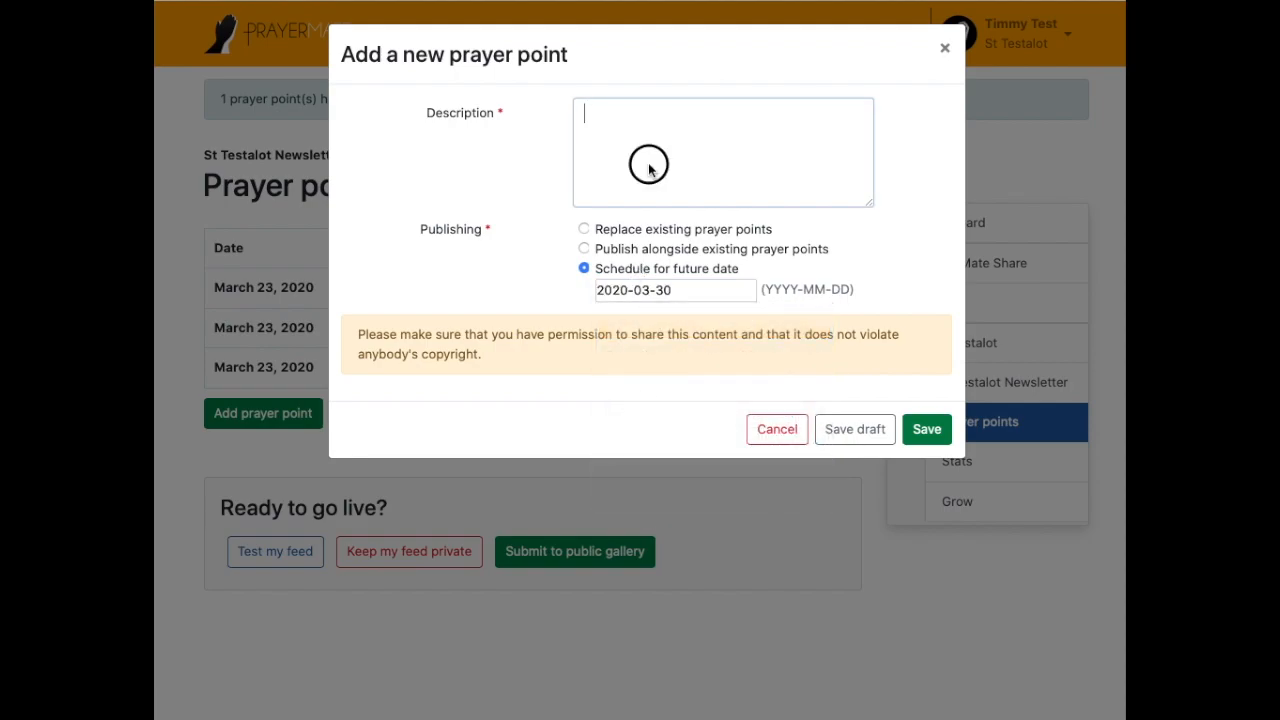
type("Something else to pray")
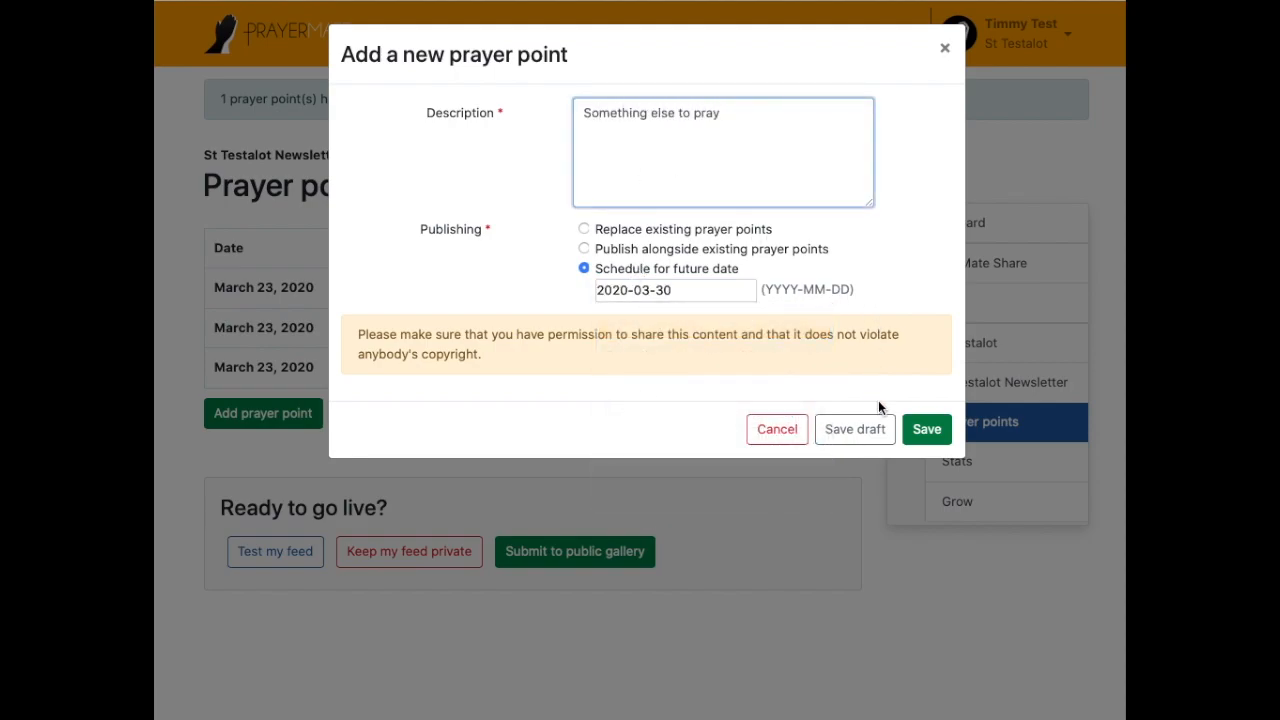
left_click(924, 431)
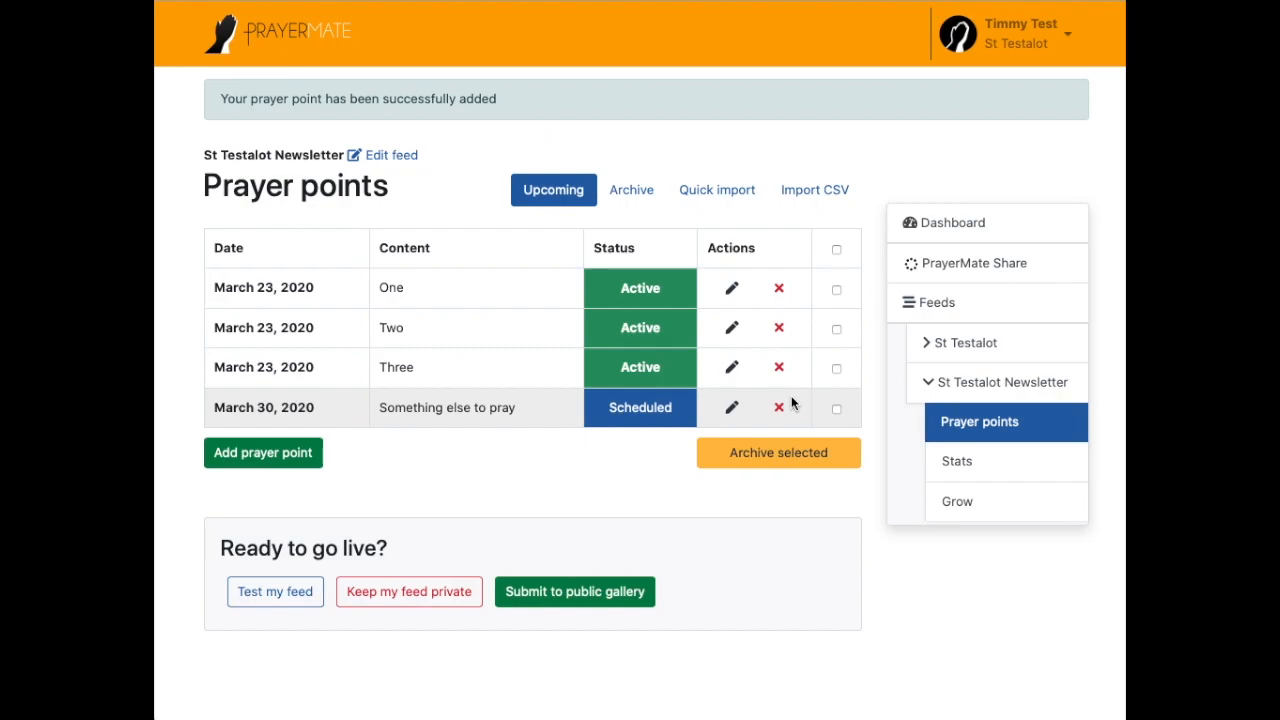
Step: Review the three active points and the scheduled one, then go to the Feeds overview
left_click_drag(242, 290, 459, 380)
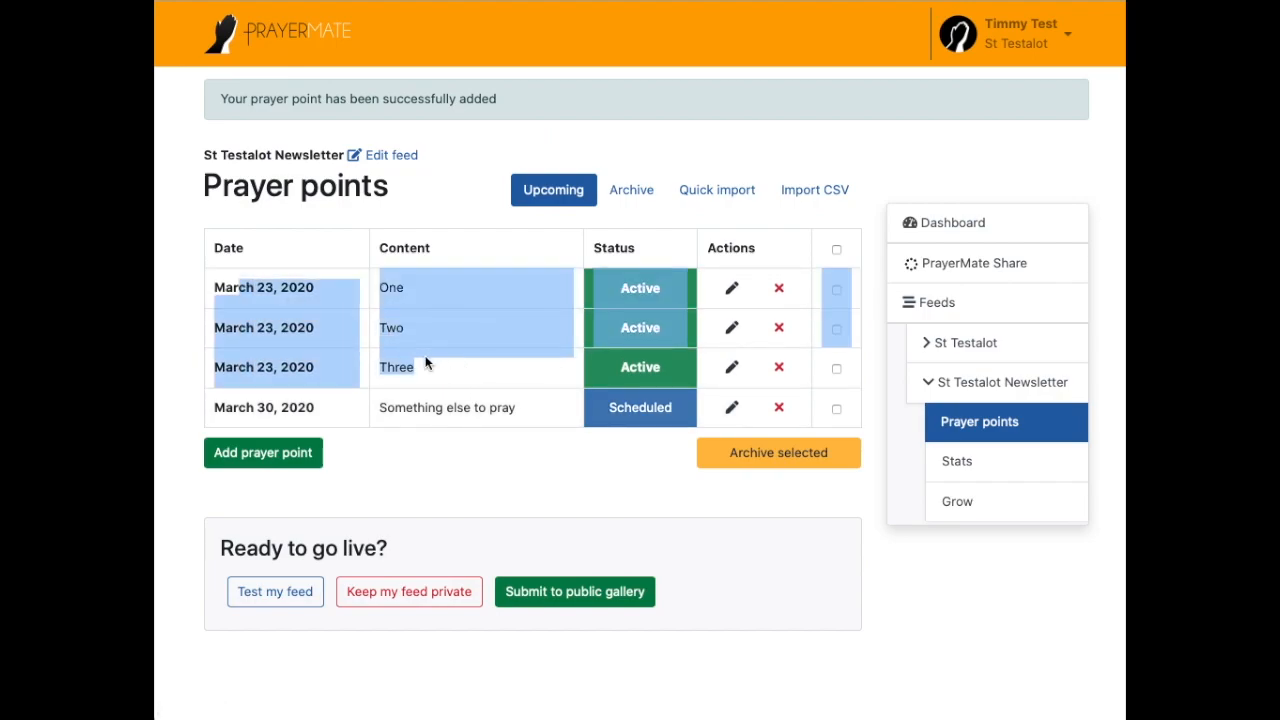
left_click(387, 289)
left_click_drag(387, 289, 443, 366)
left_click(243, 400)
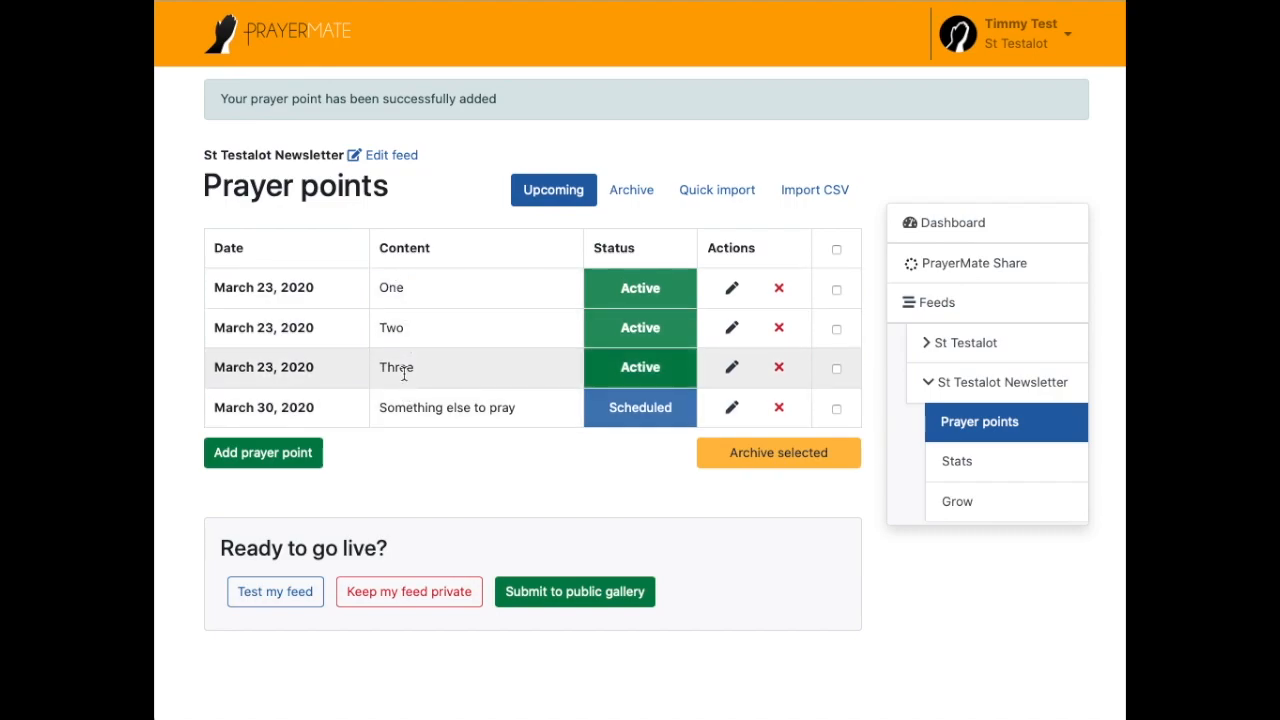
left_click_drag(384, 402, 523, 414)
left_click(536, 422)
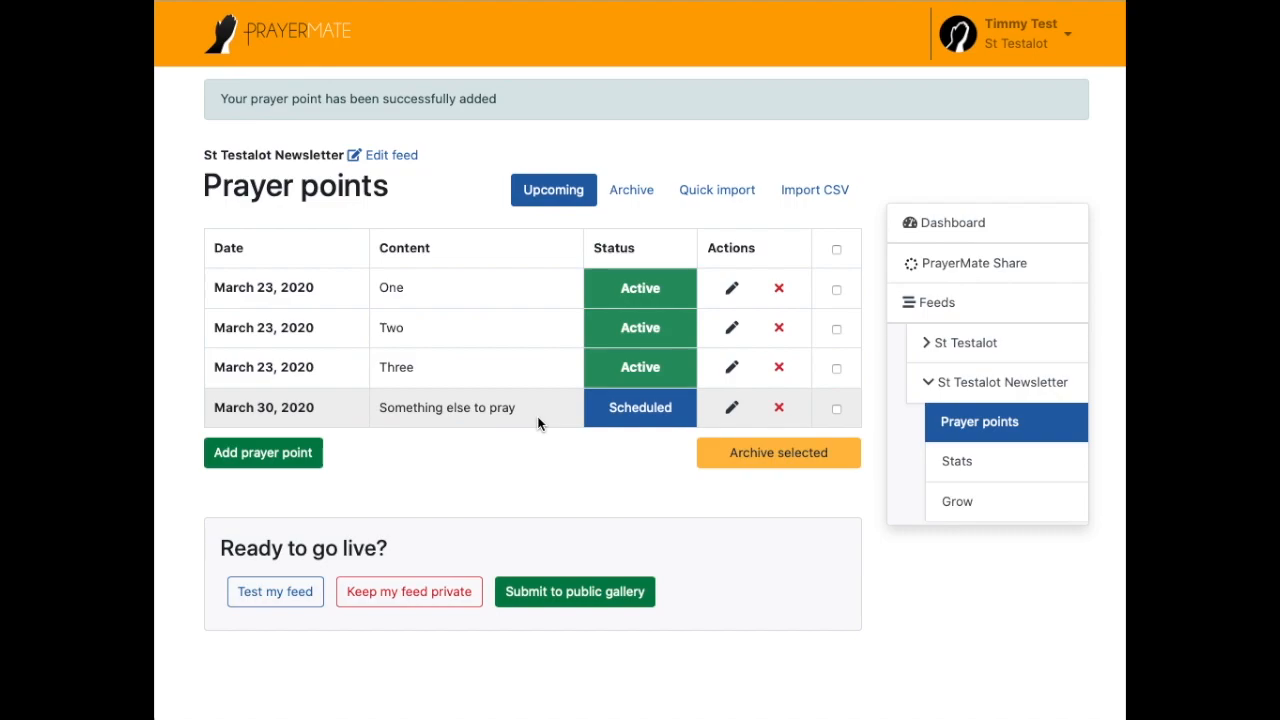
left_click(940, 303)
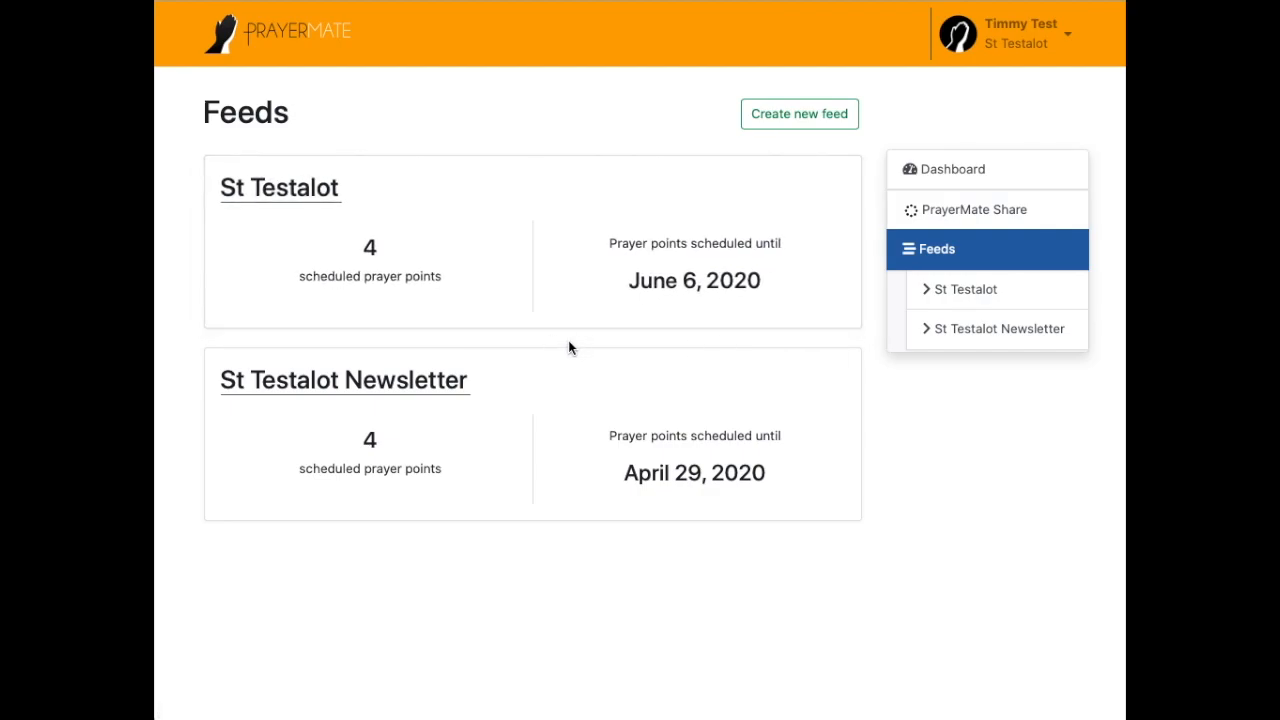
left_click(1055, 46)
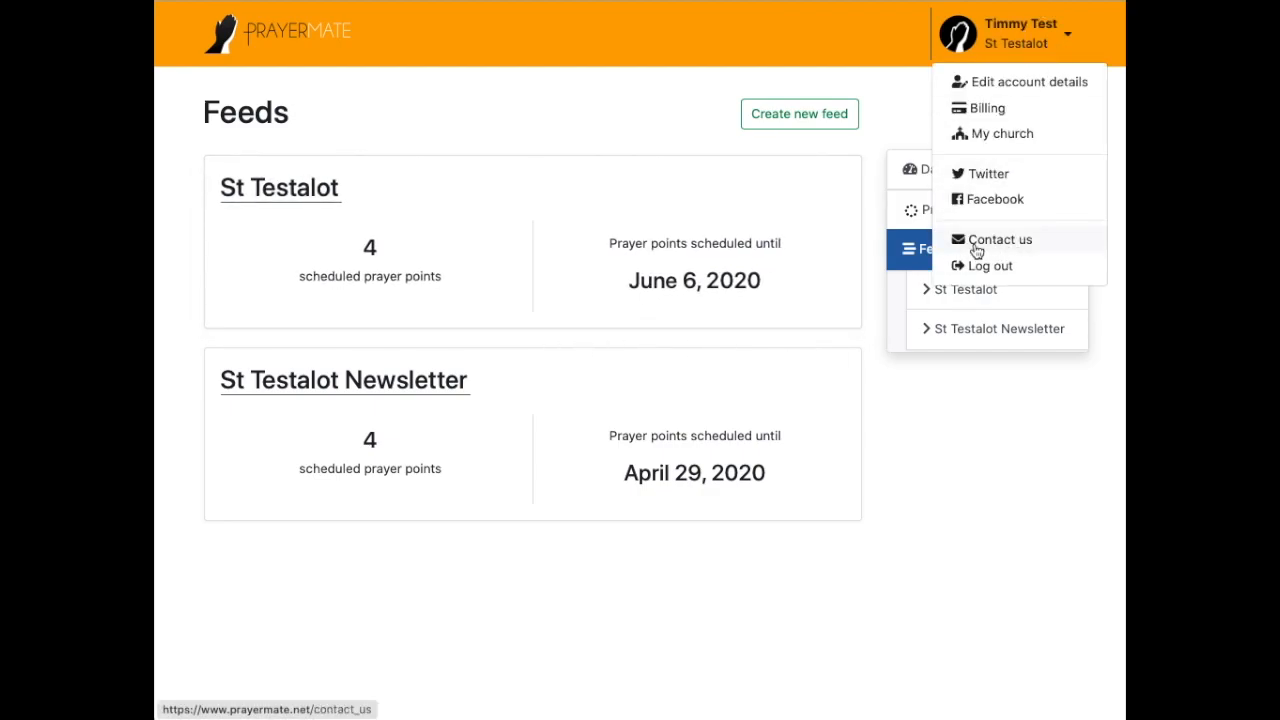
left_click(995, 242)
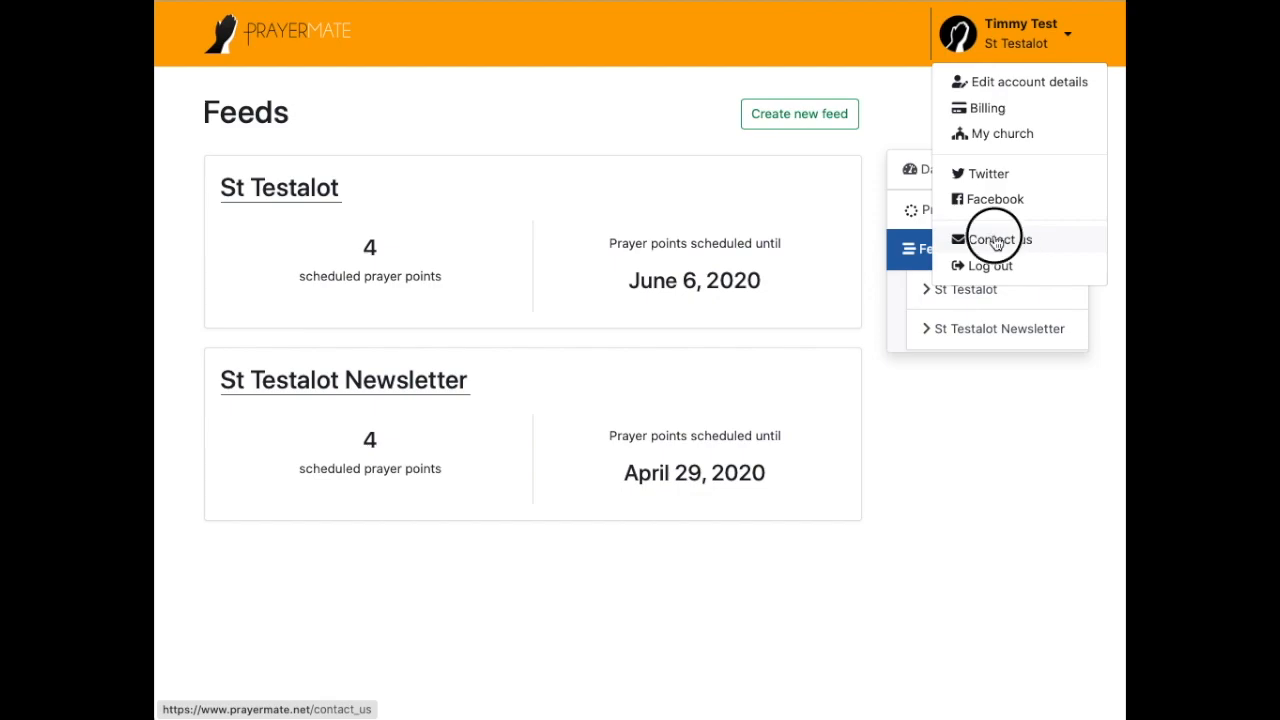
left_click_drag(686, 147, 535, 145)
left_click(724, 145)
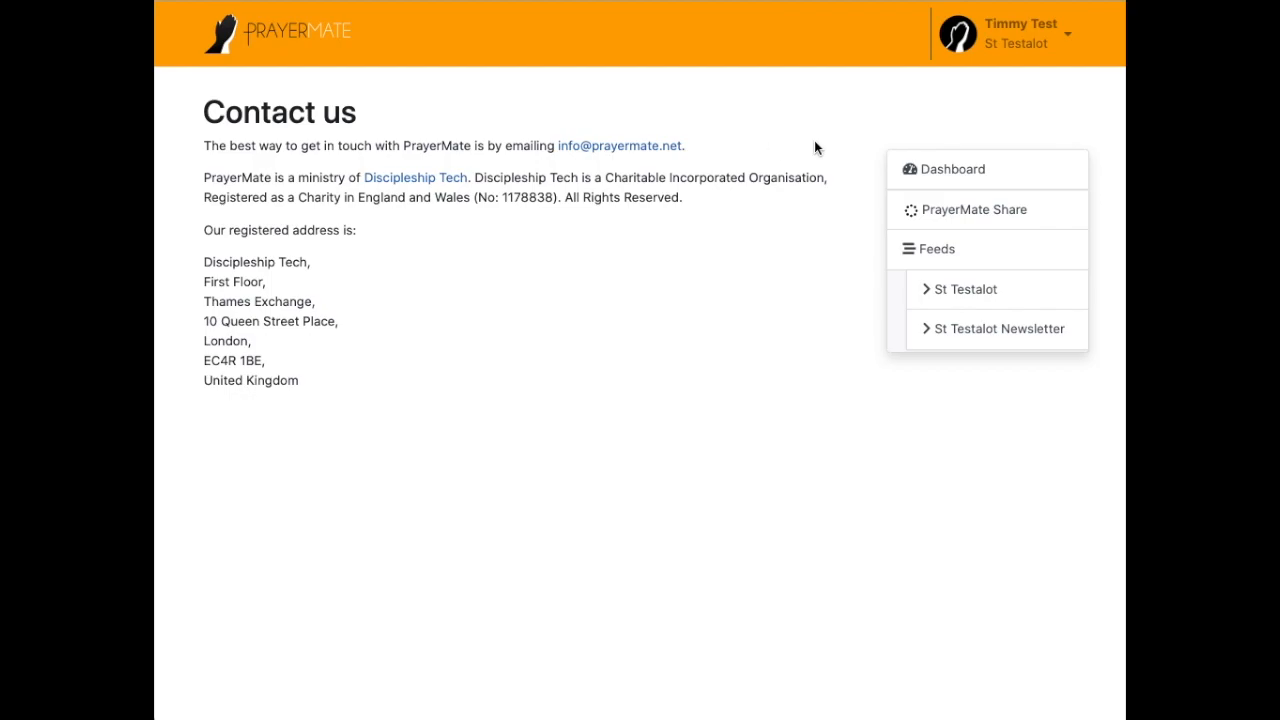
left_click(968, 240)
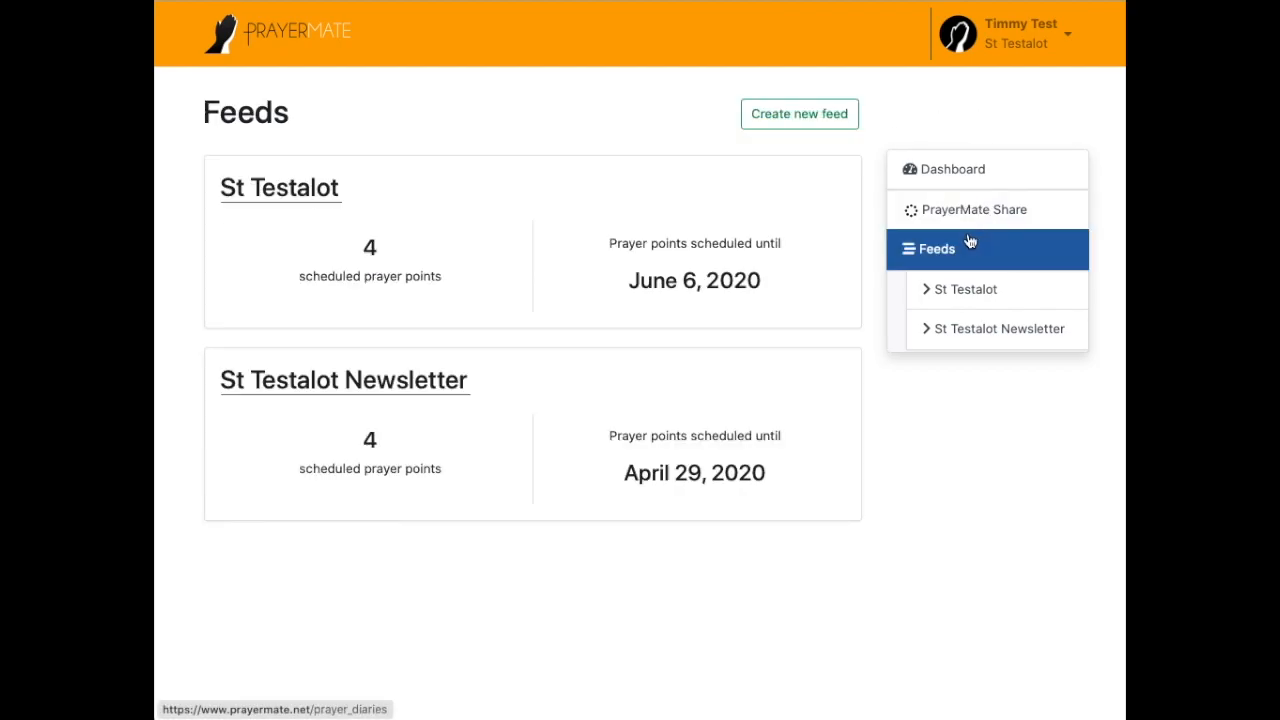